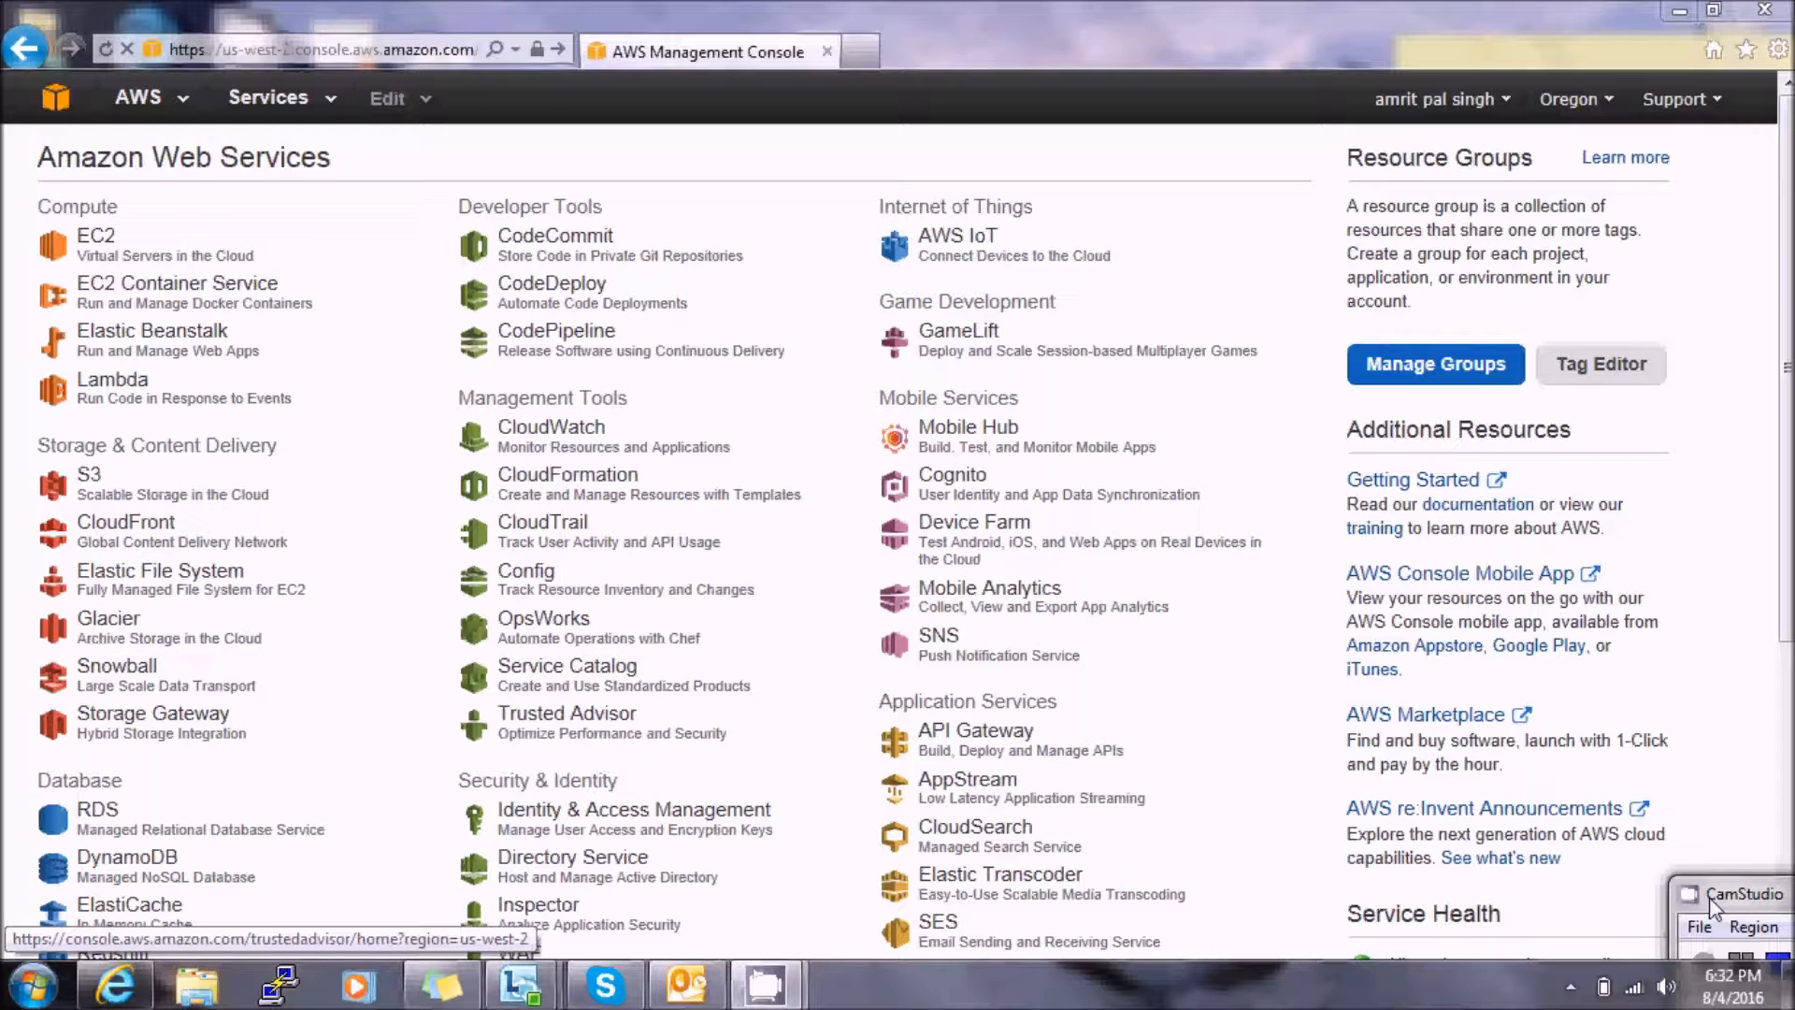
Open the VPC service and bring up its list of your VPCs
scroll(935, 589, "down", 1)
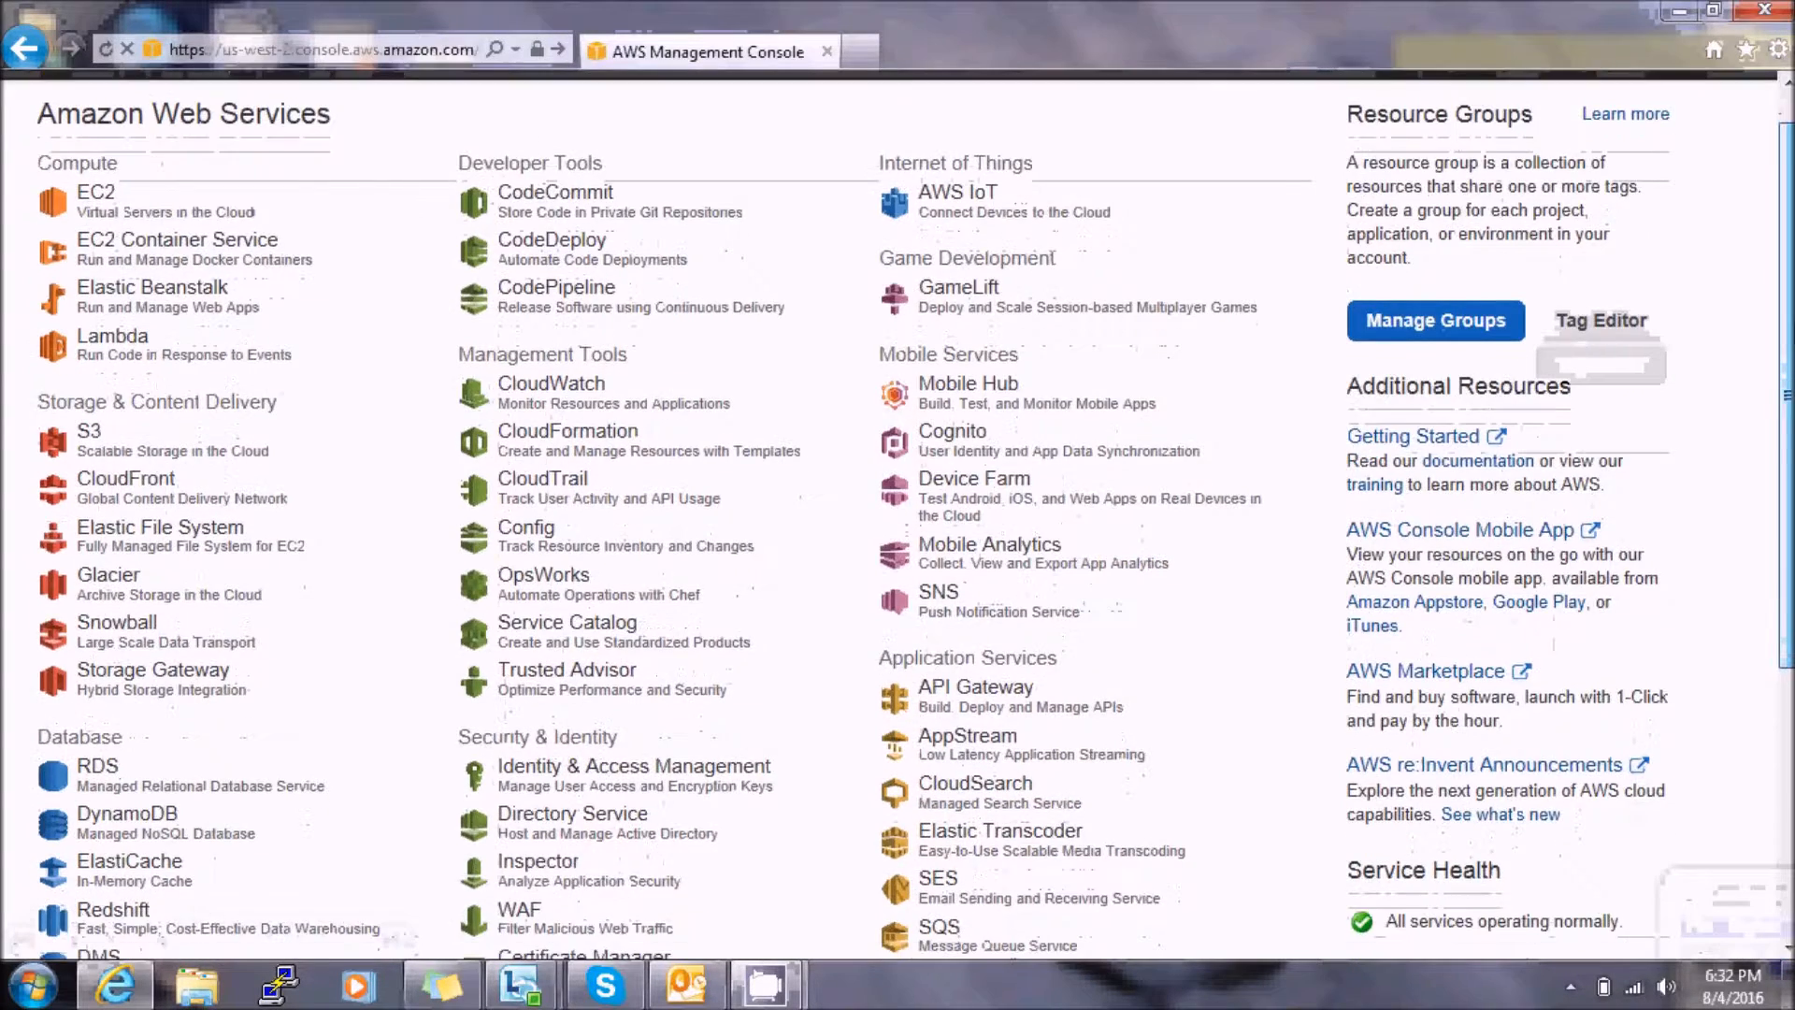
scroll(1788, 513, "down", 3)
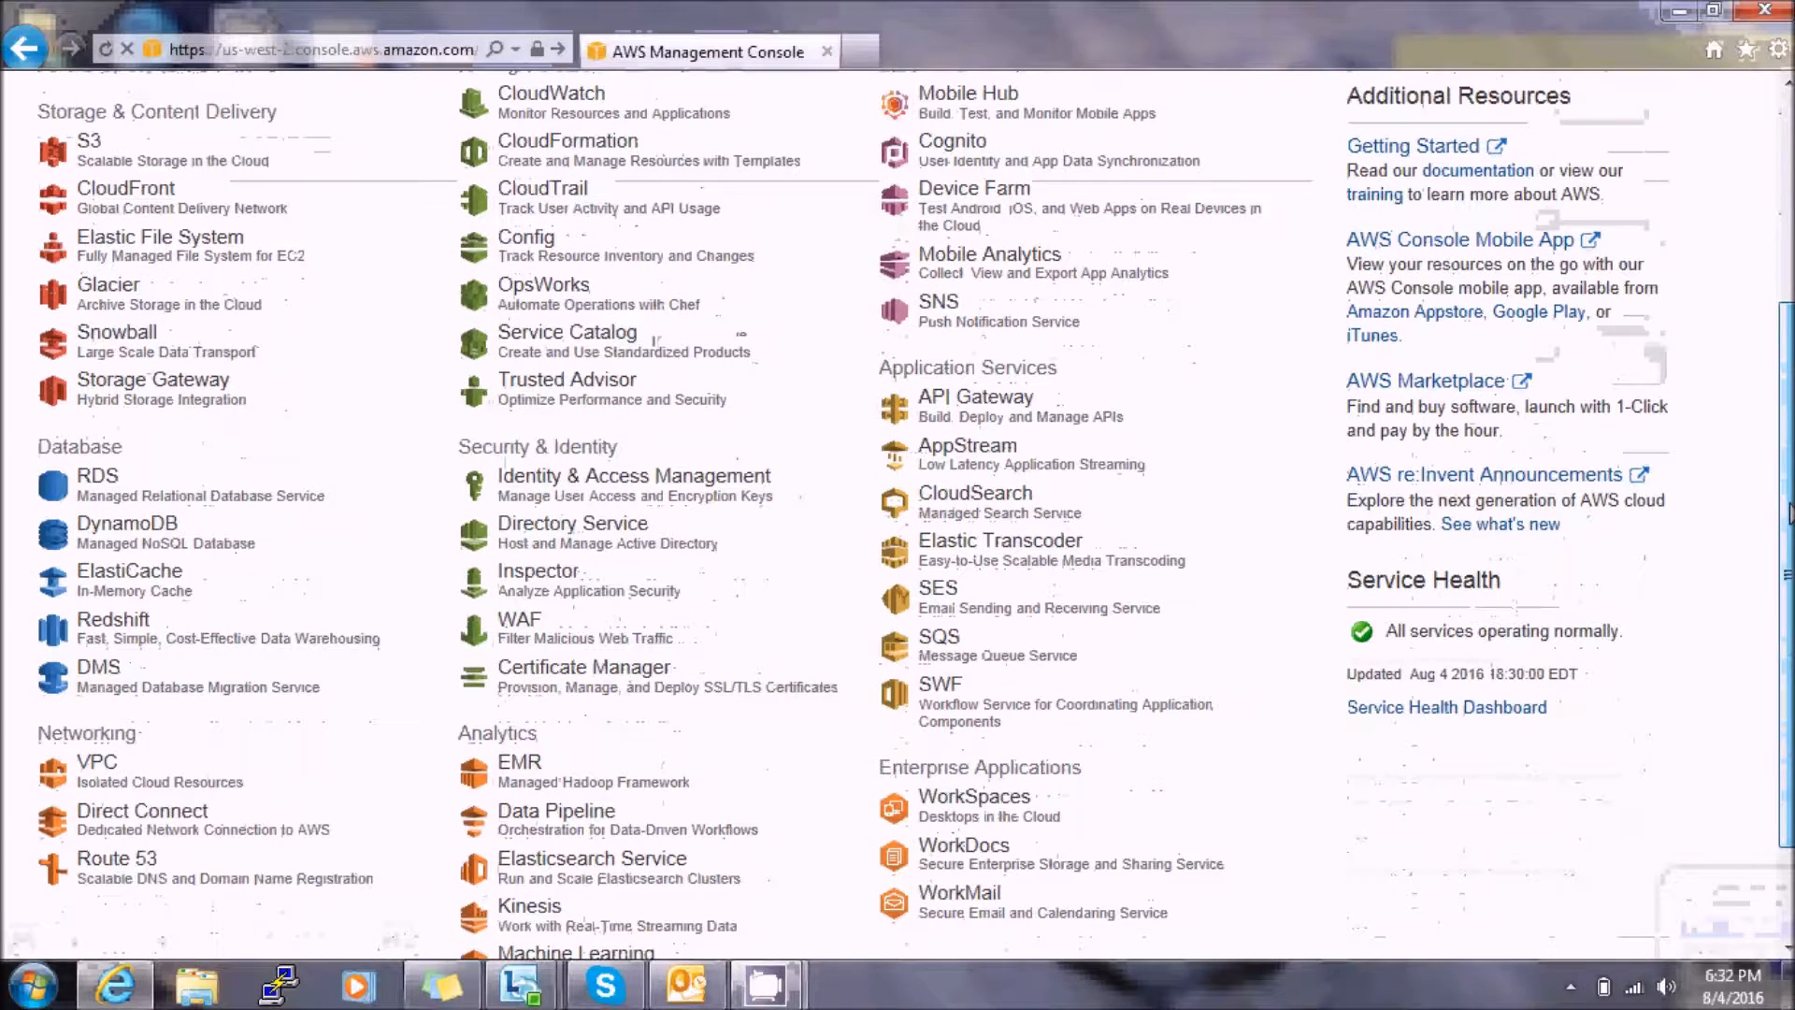
left_click(109, 781)
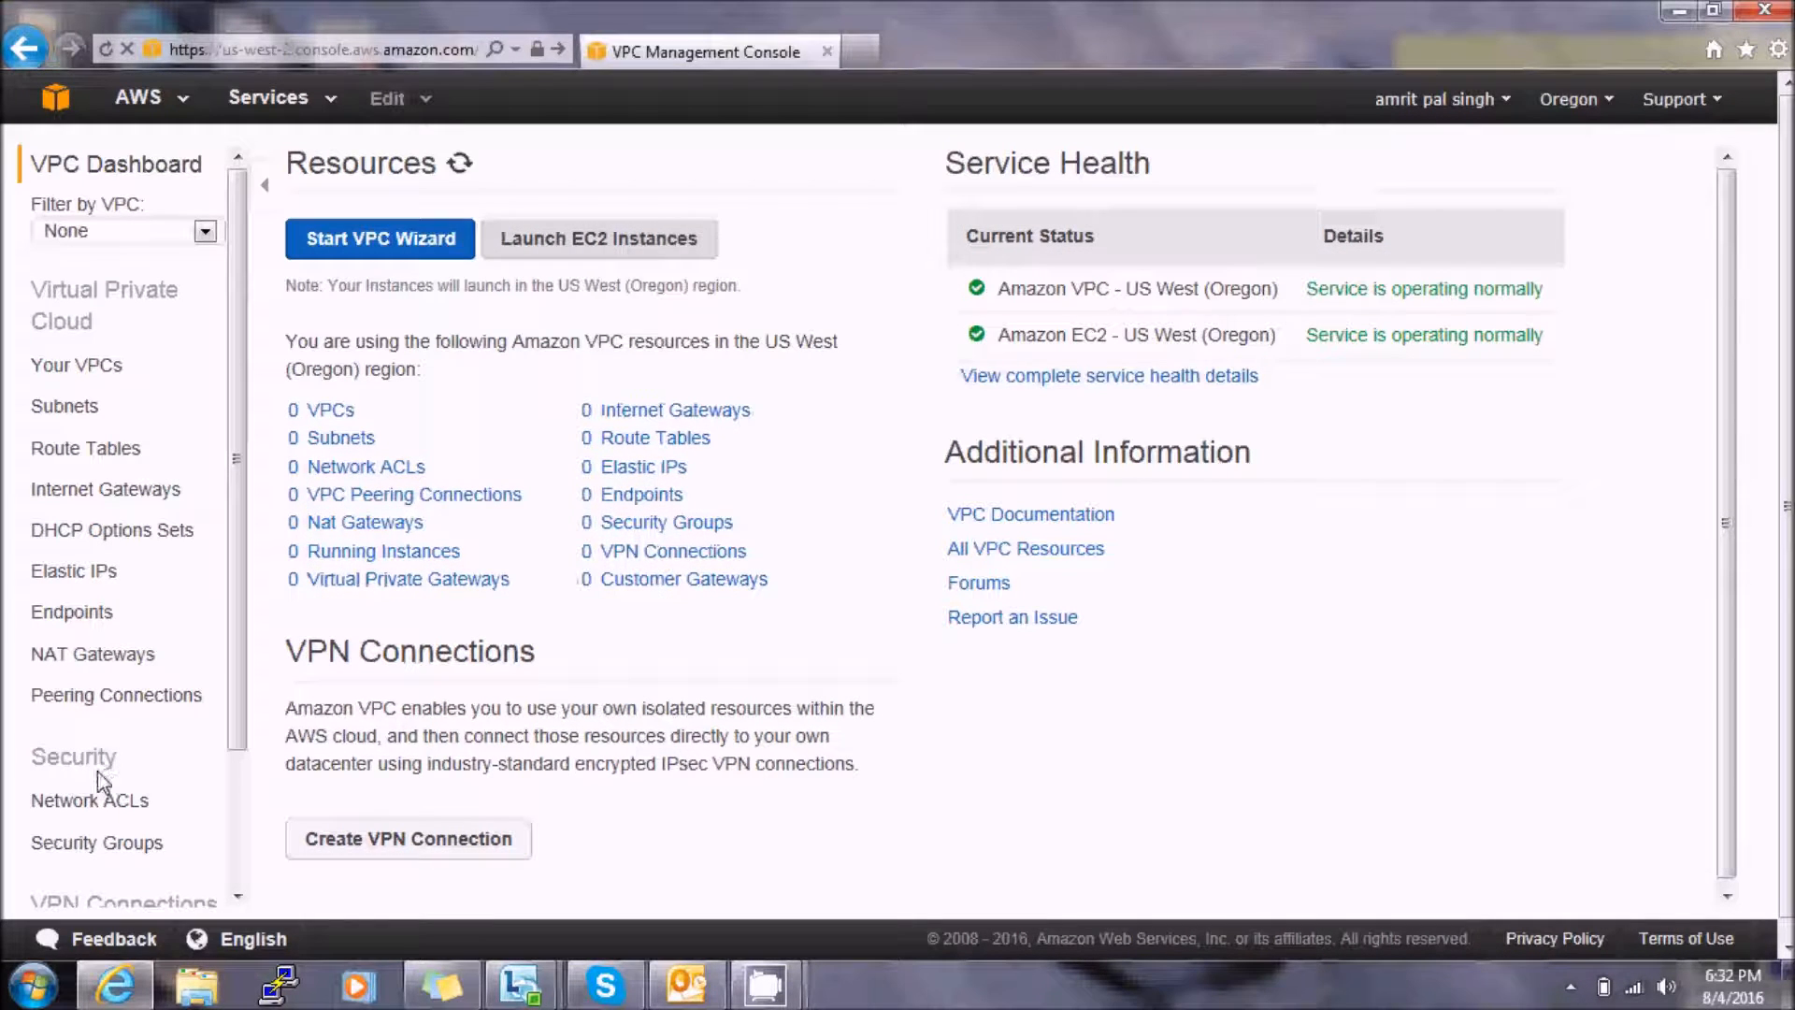
left_click(69, 377)
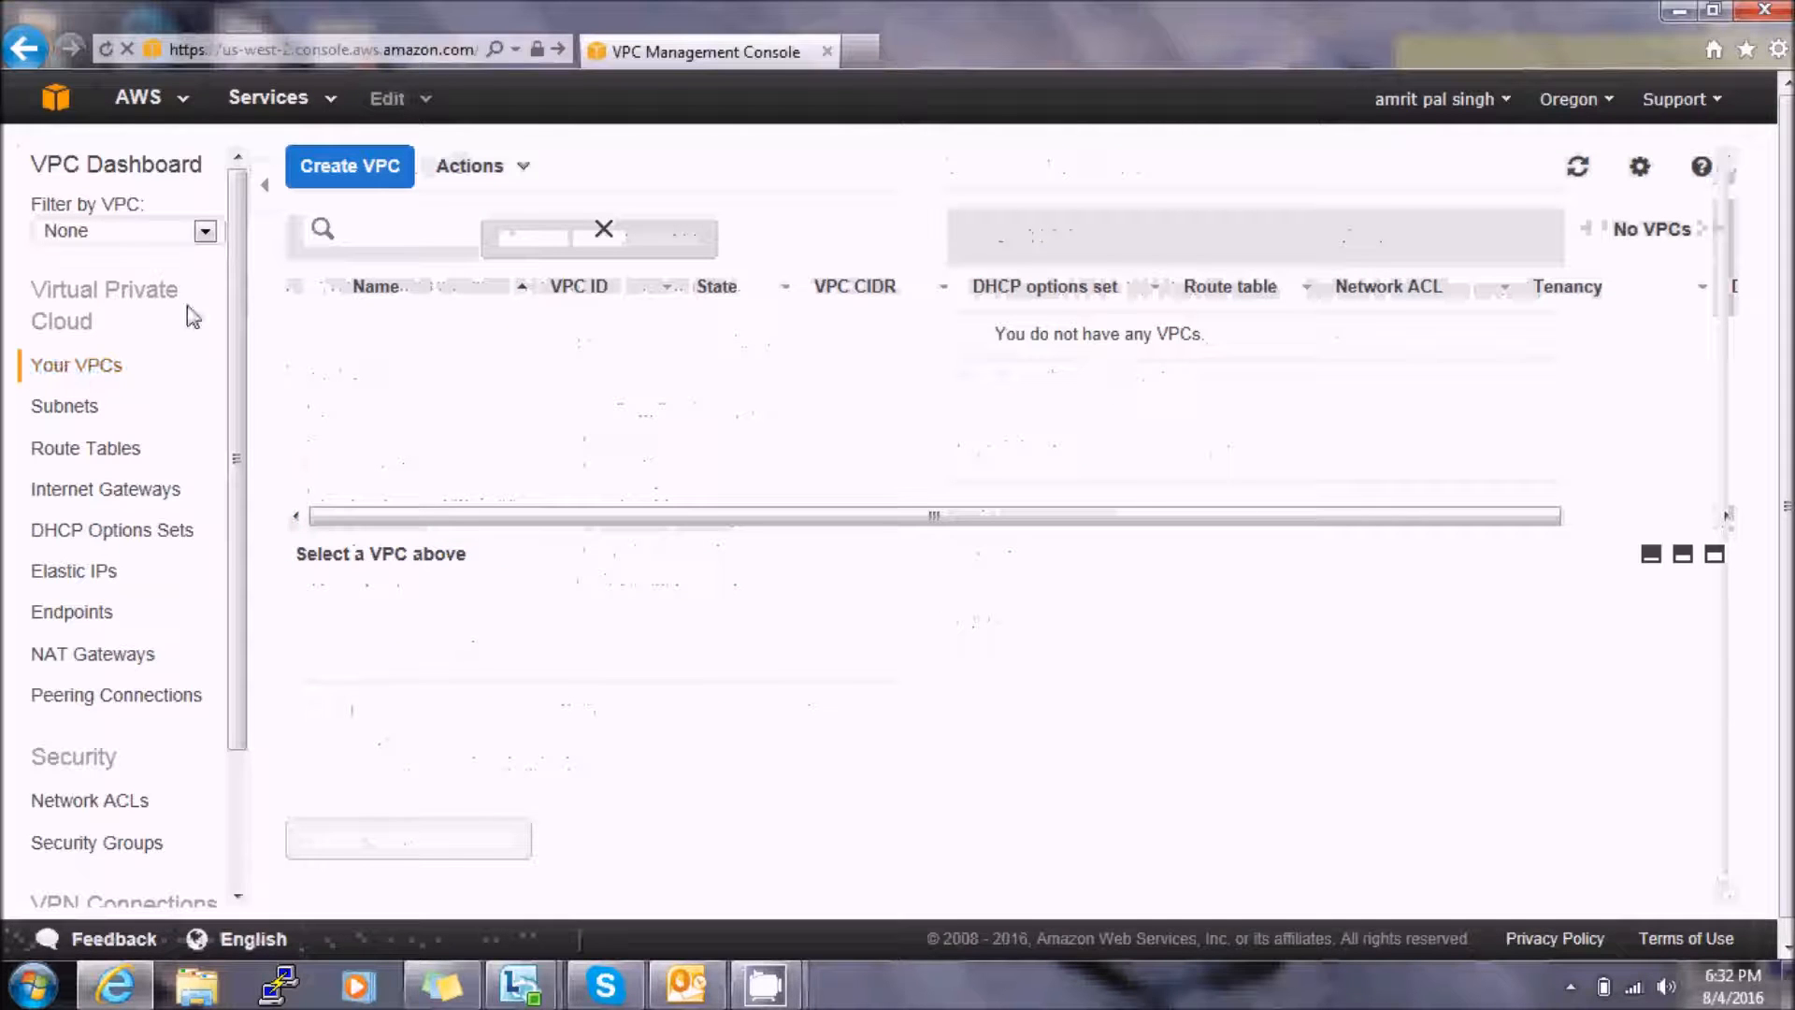
Create a VPC named myvpc with the CIDR block 10.0.0.0/16 and default tenancy
left_click(369, 185)
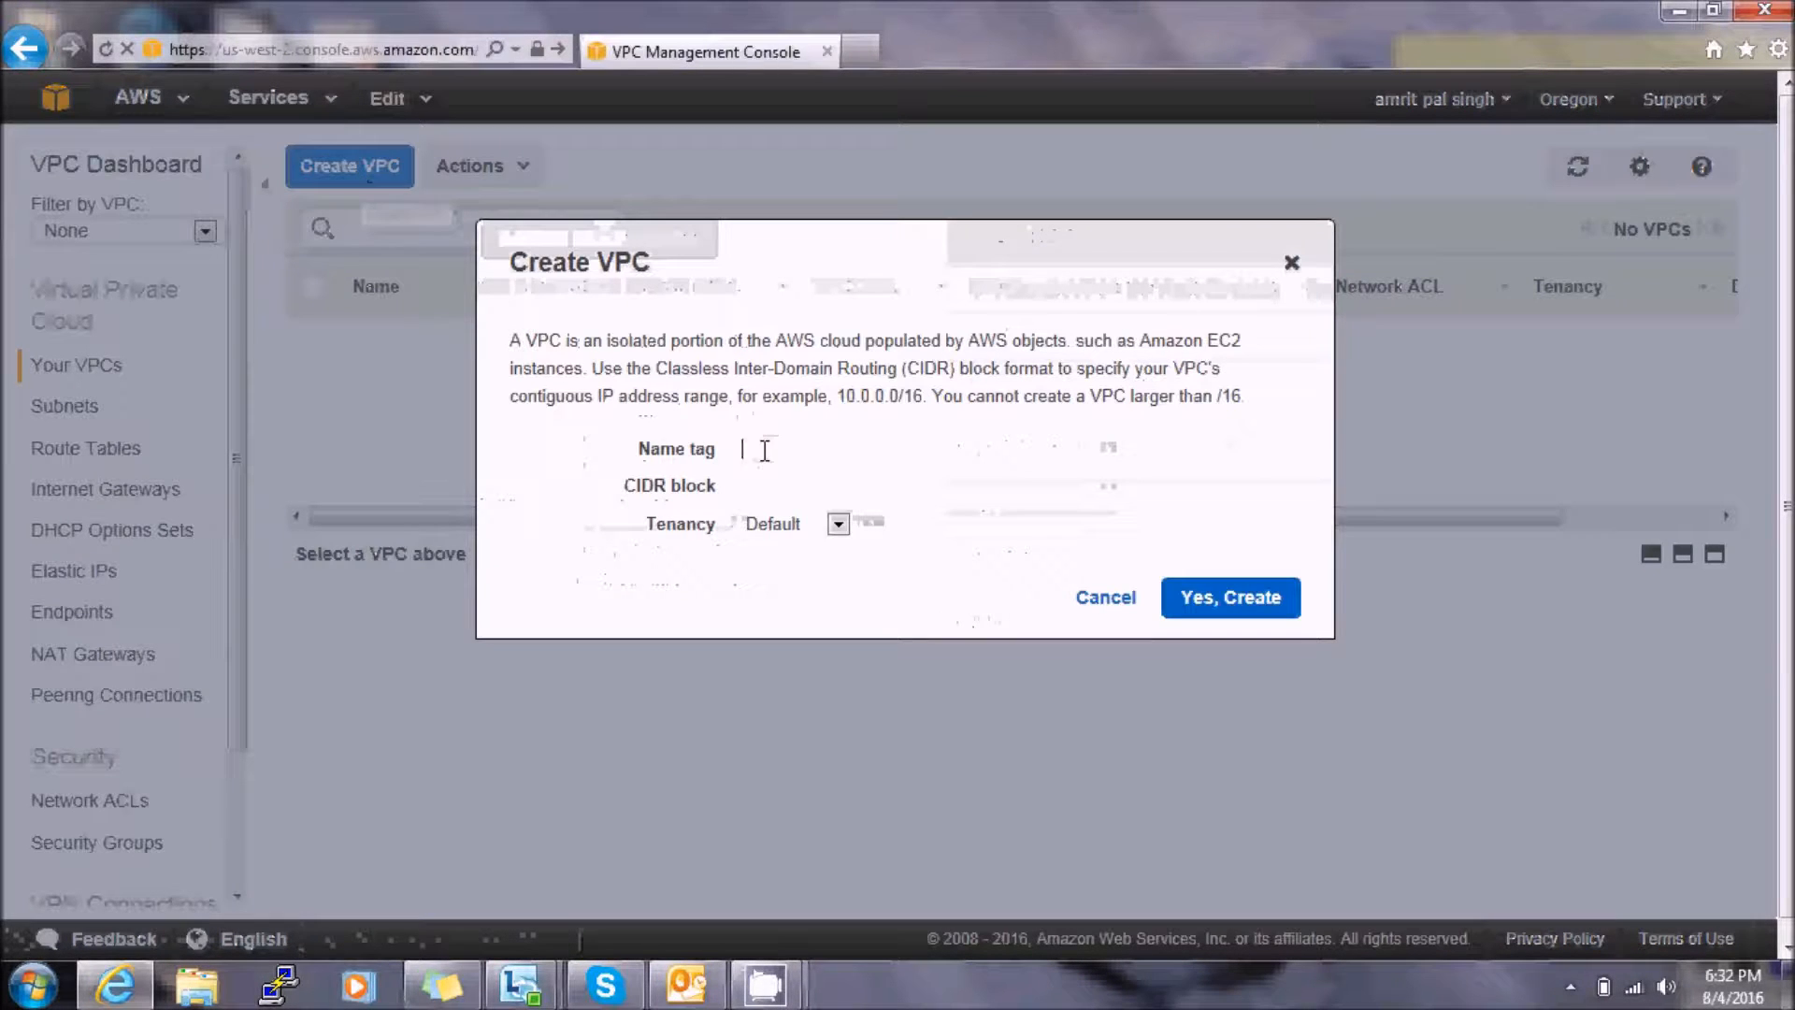
type("myvpc")
type("10.0")
type(".0.0/16")
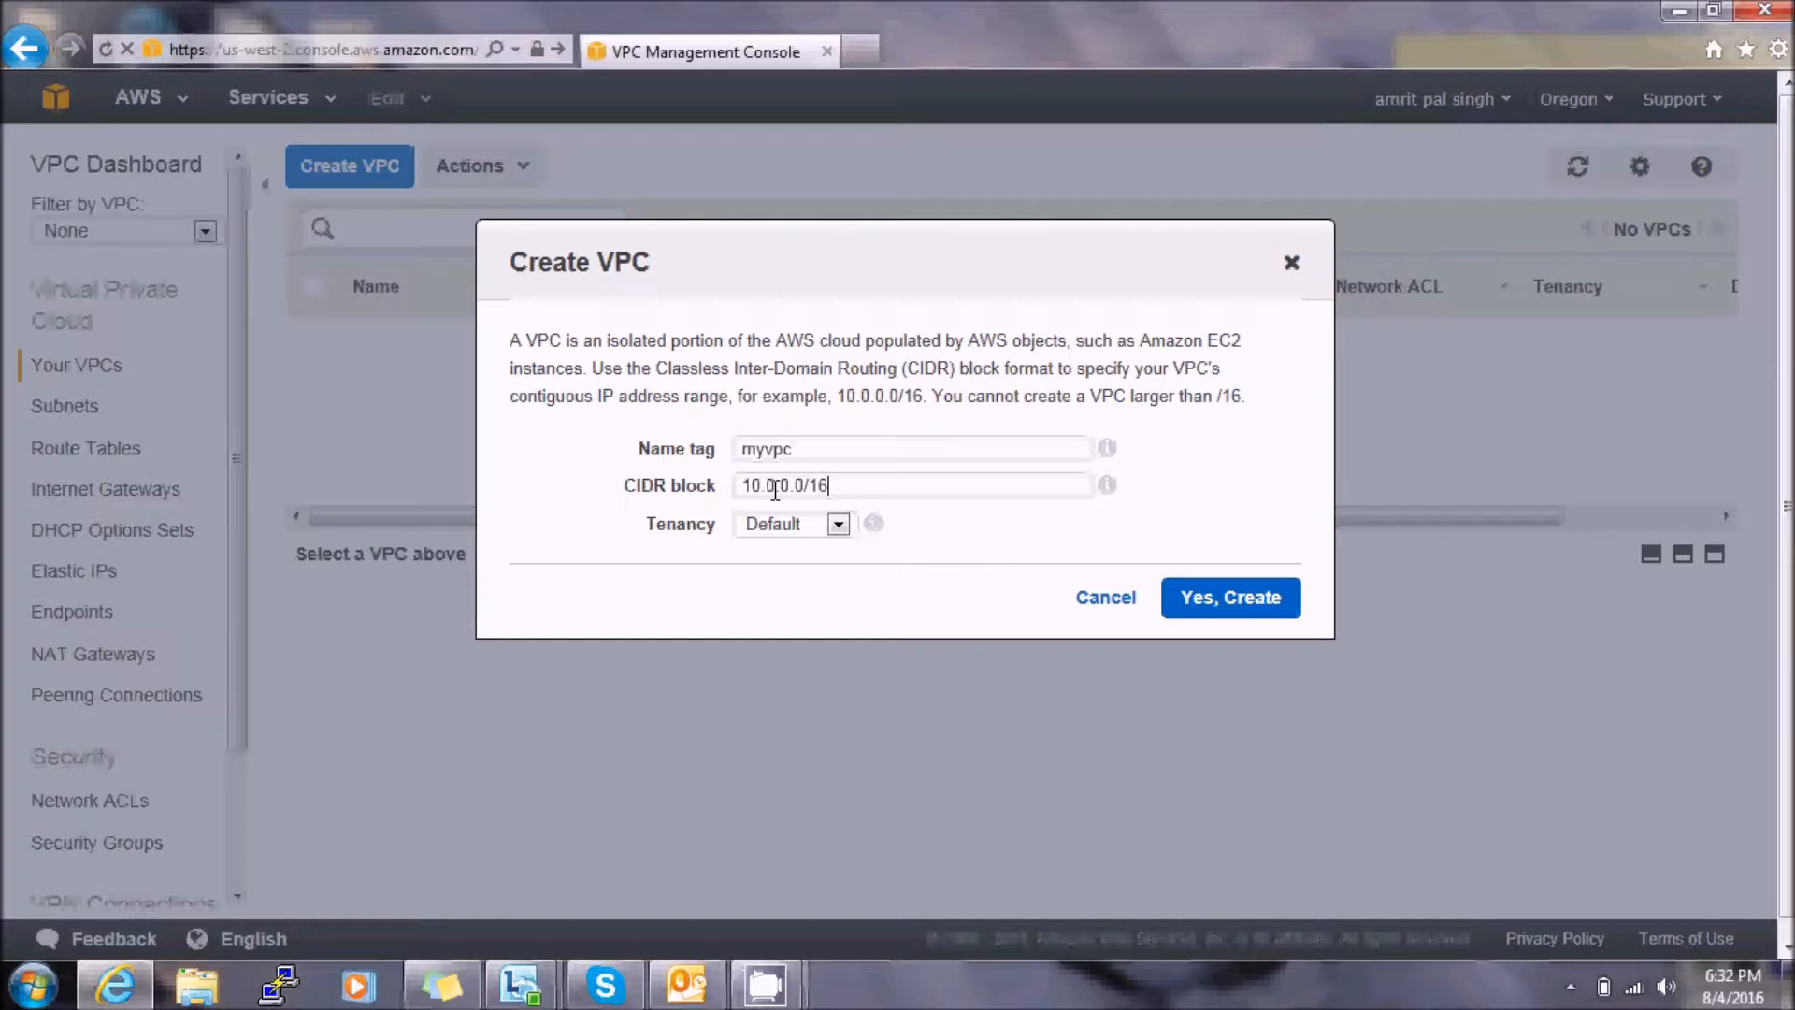
left_click(1222, 594)
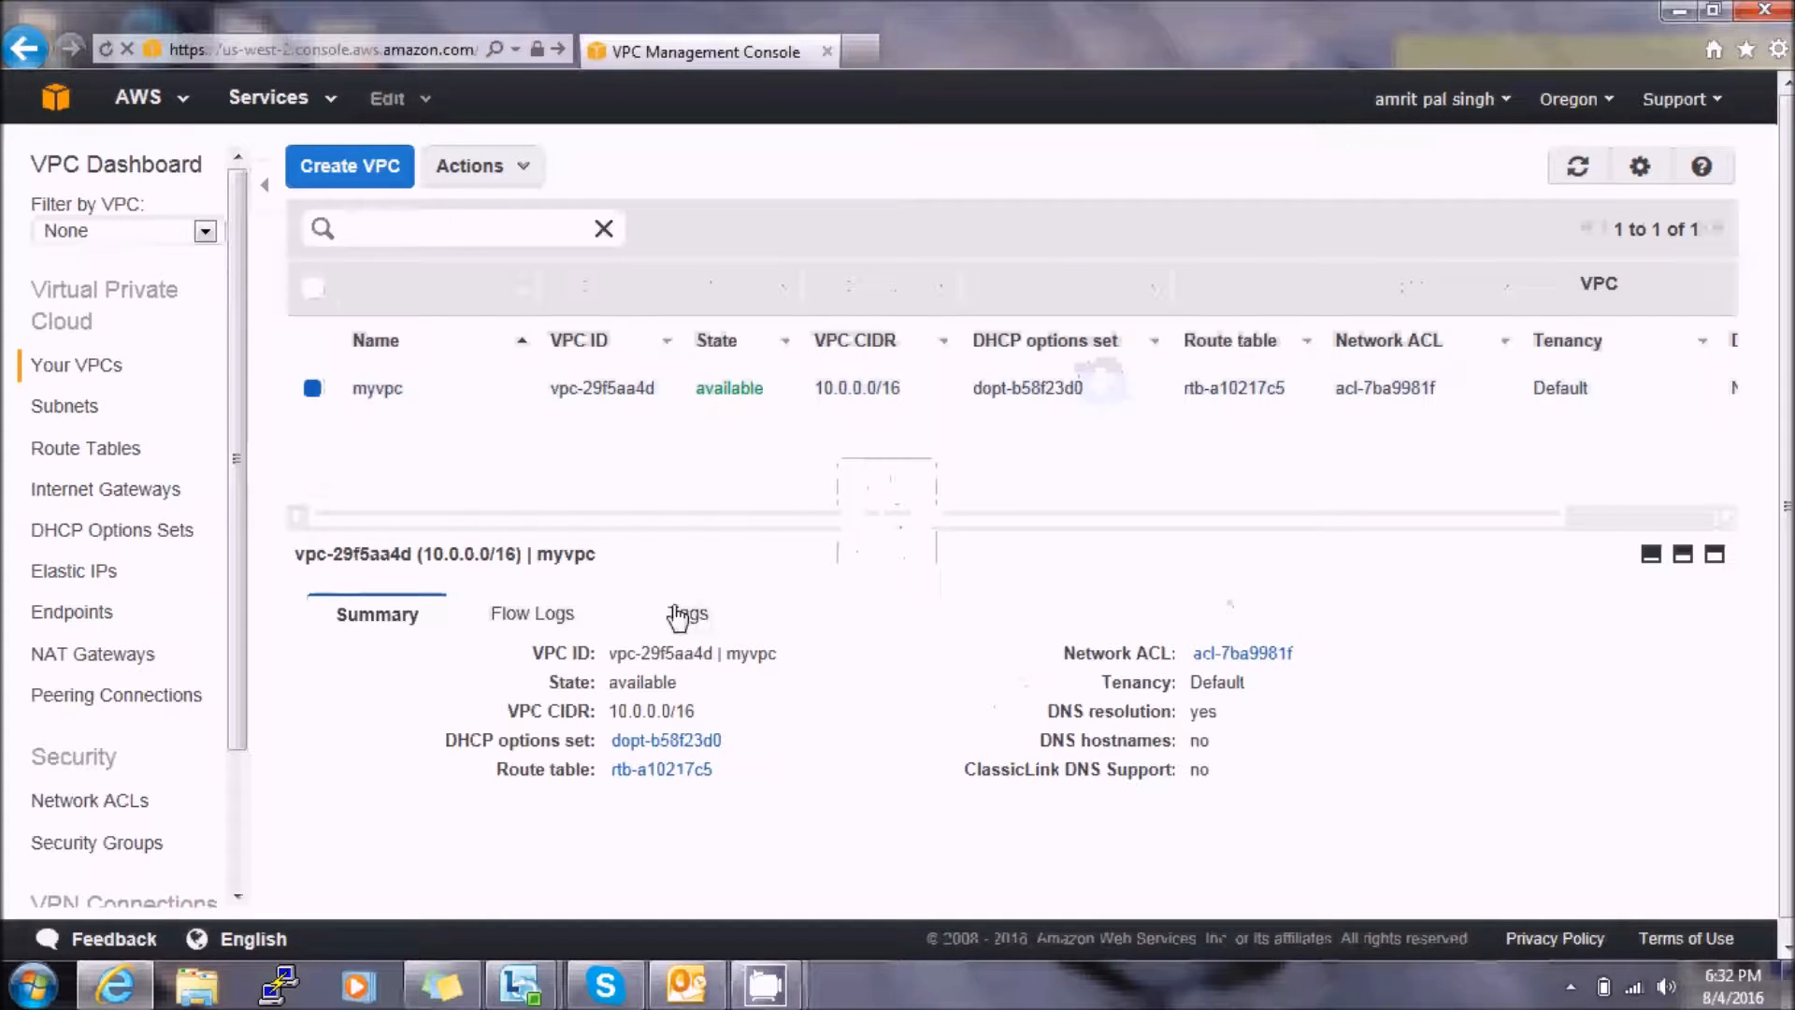
Create a subnet named "public subnte" in myvpc with the CIDR block 10.0.1.0/24 and no availability zone preference
left_click_drag(236, 474, 233, 544)
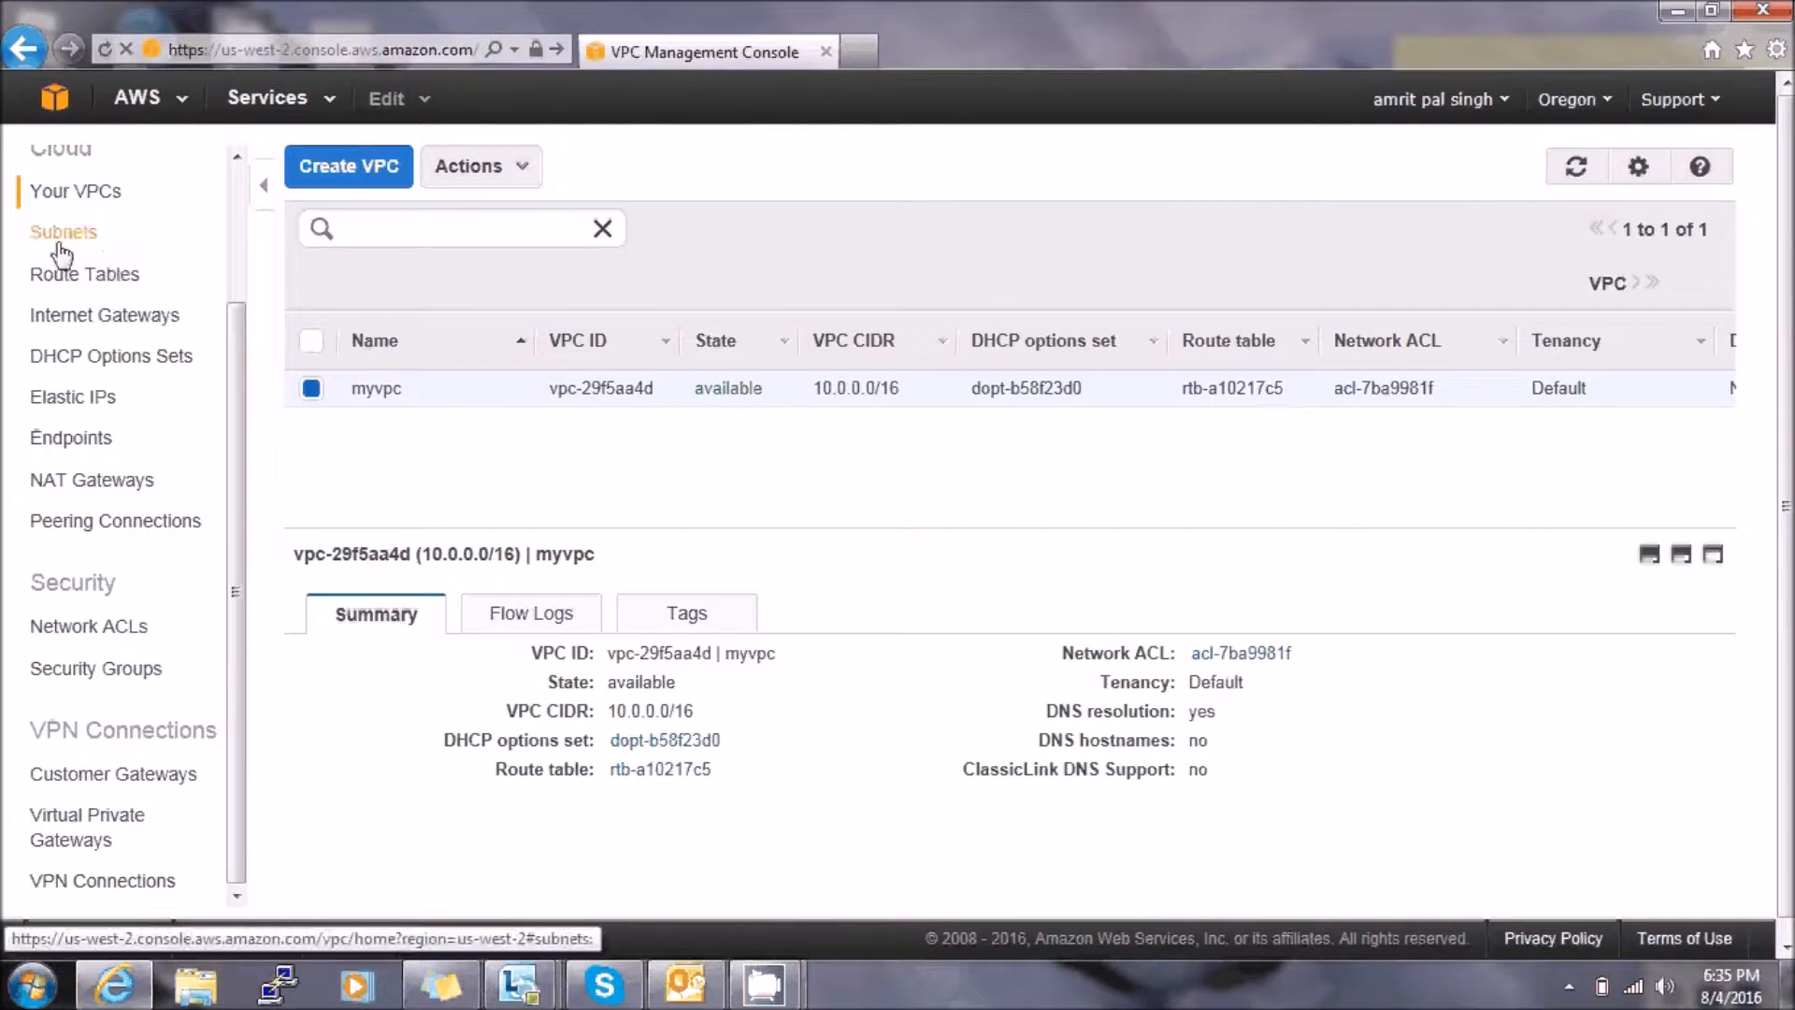
left_click(59, 241)
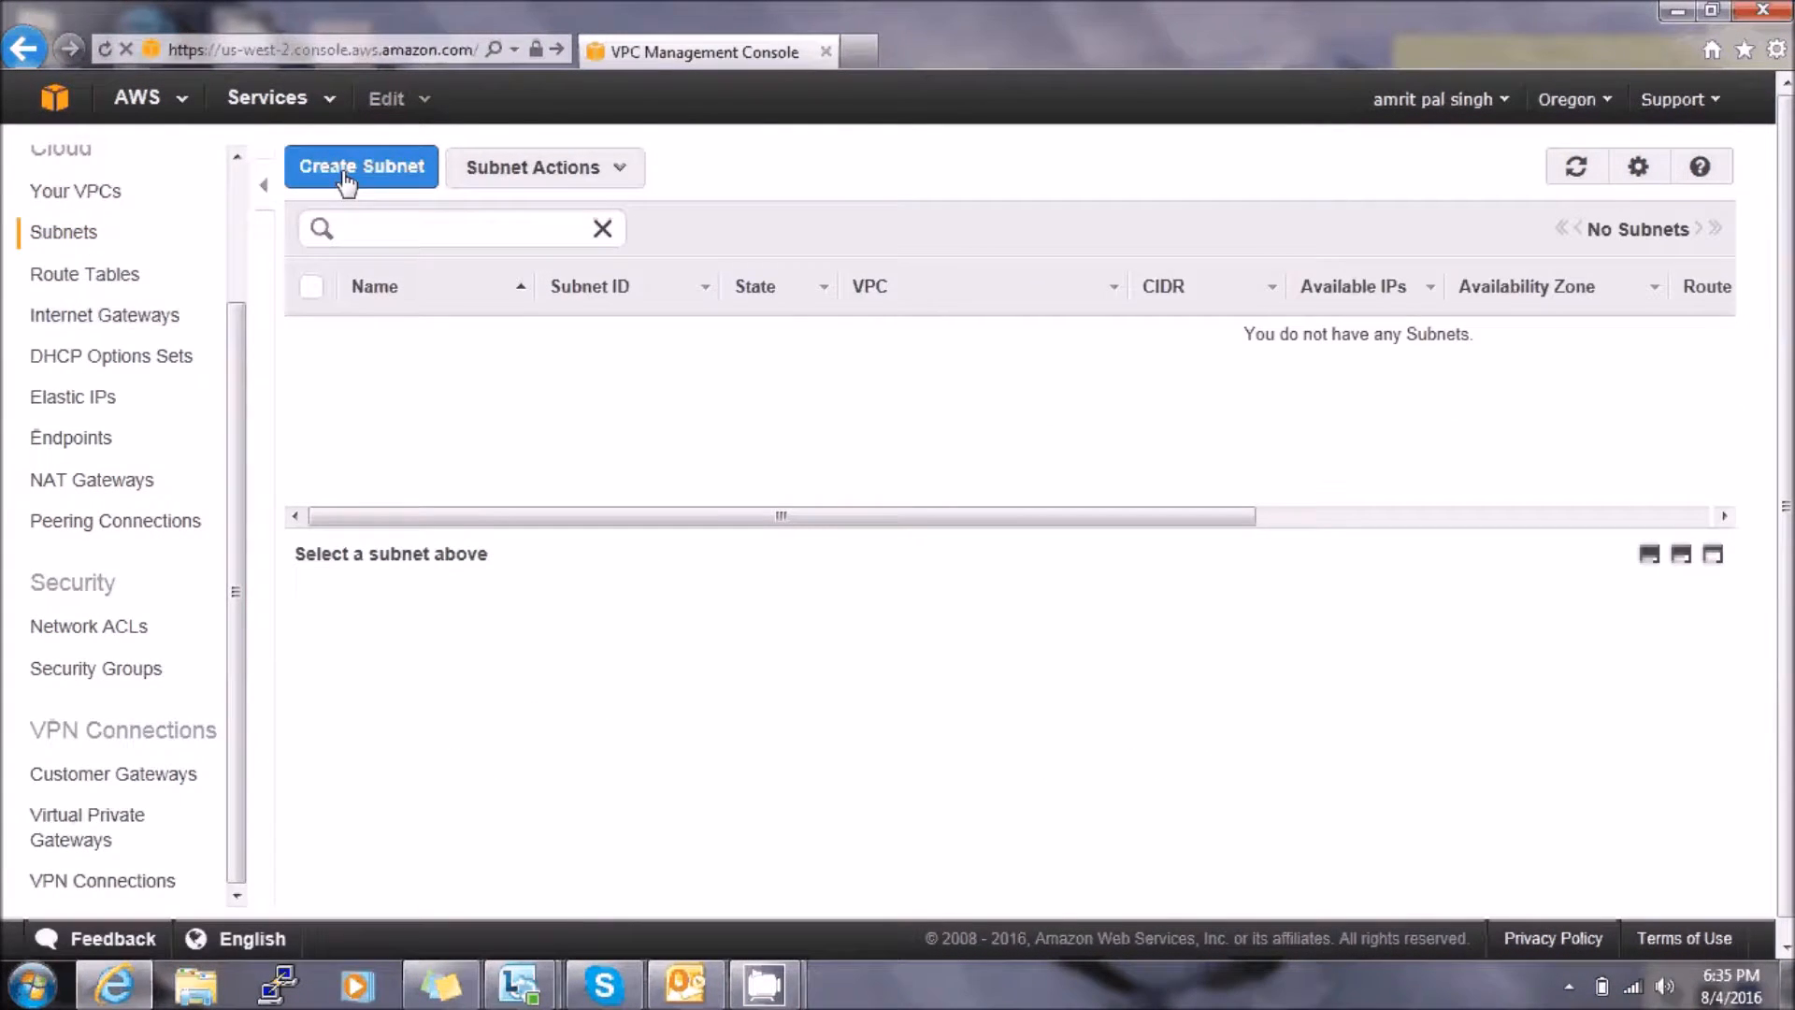
left_click(346, 178)
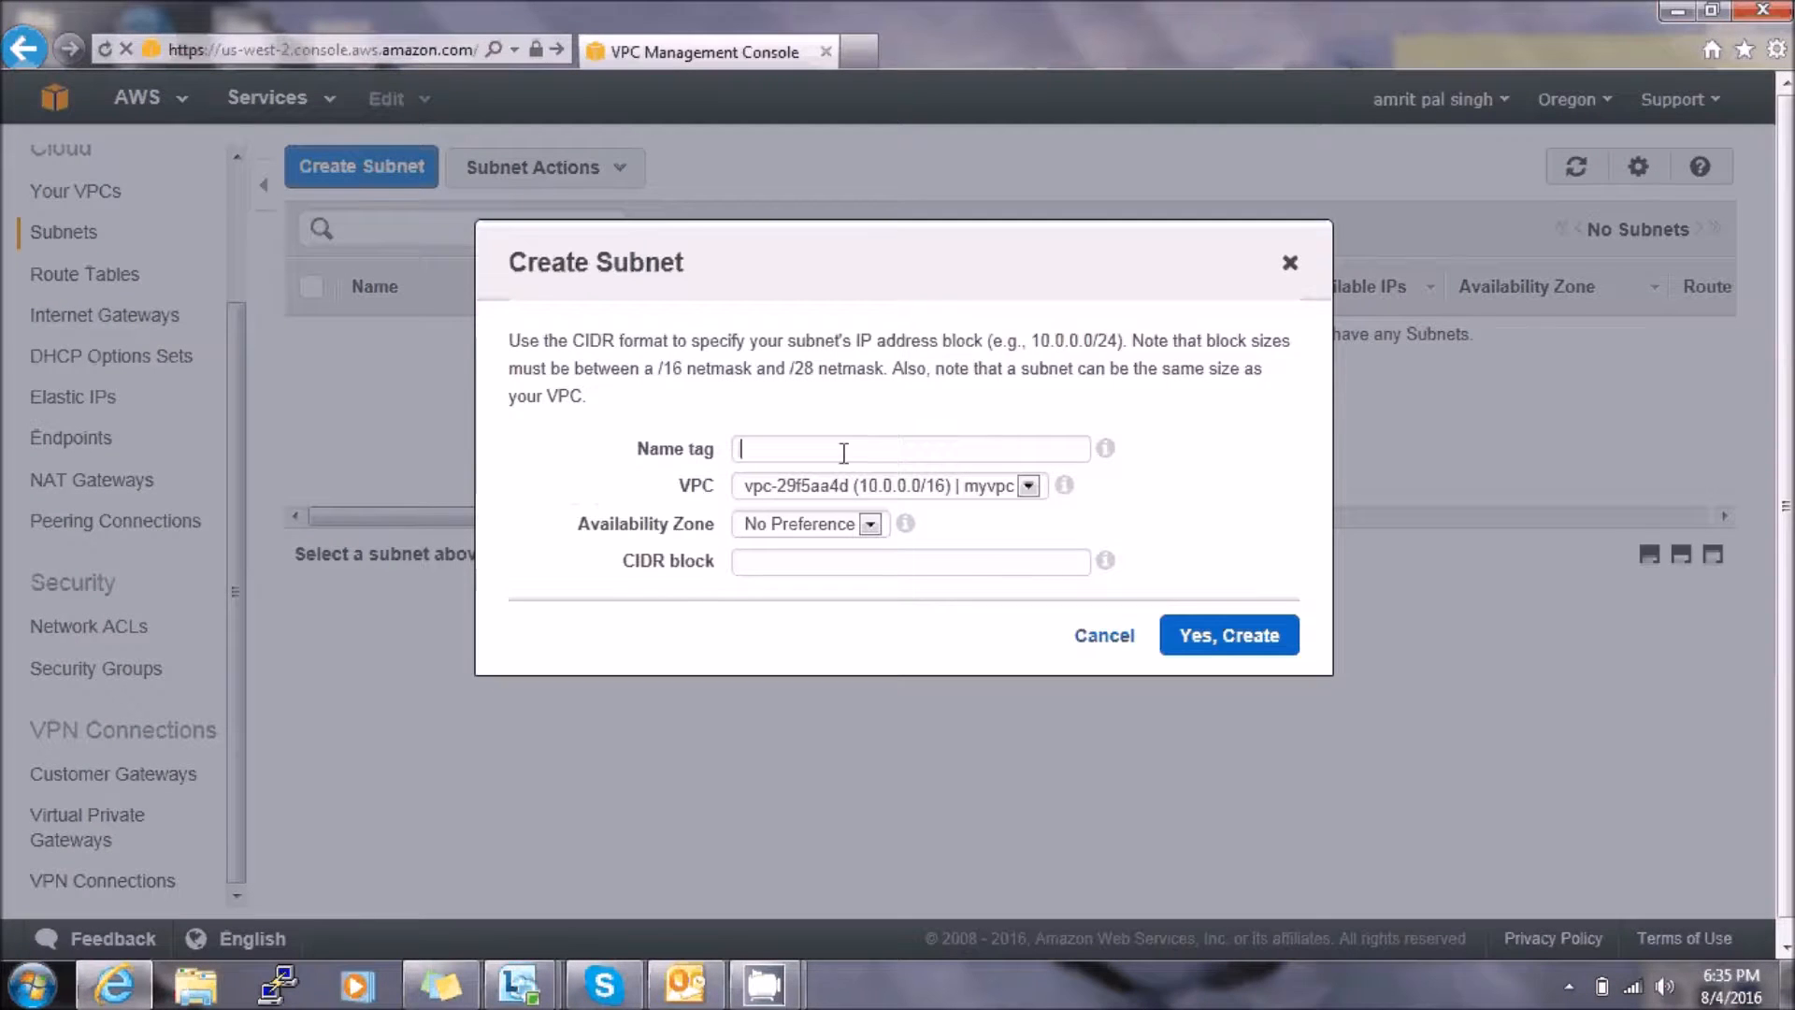
type("public subnte")
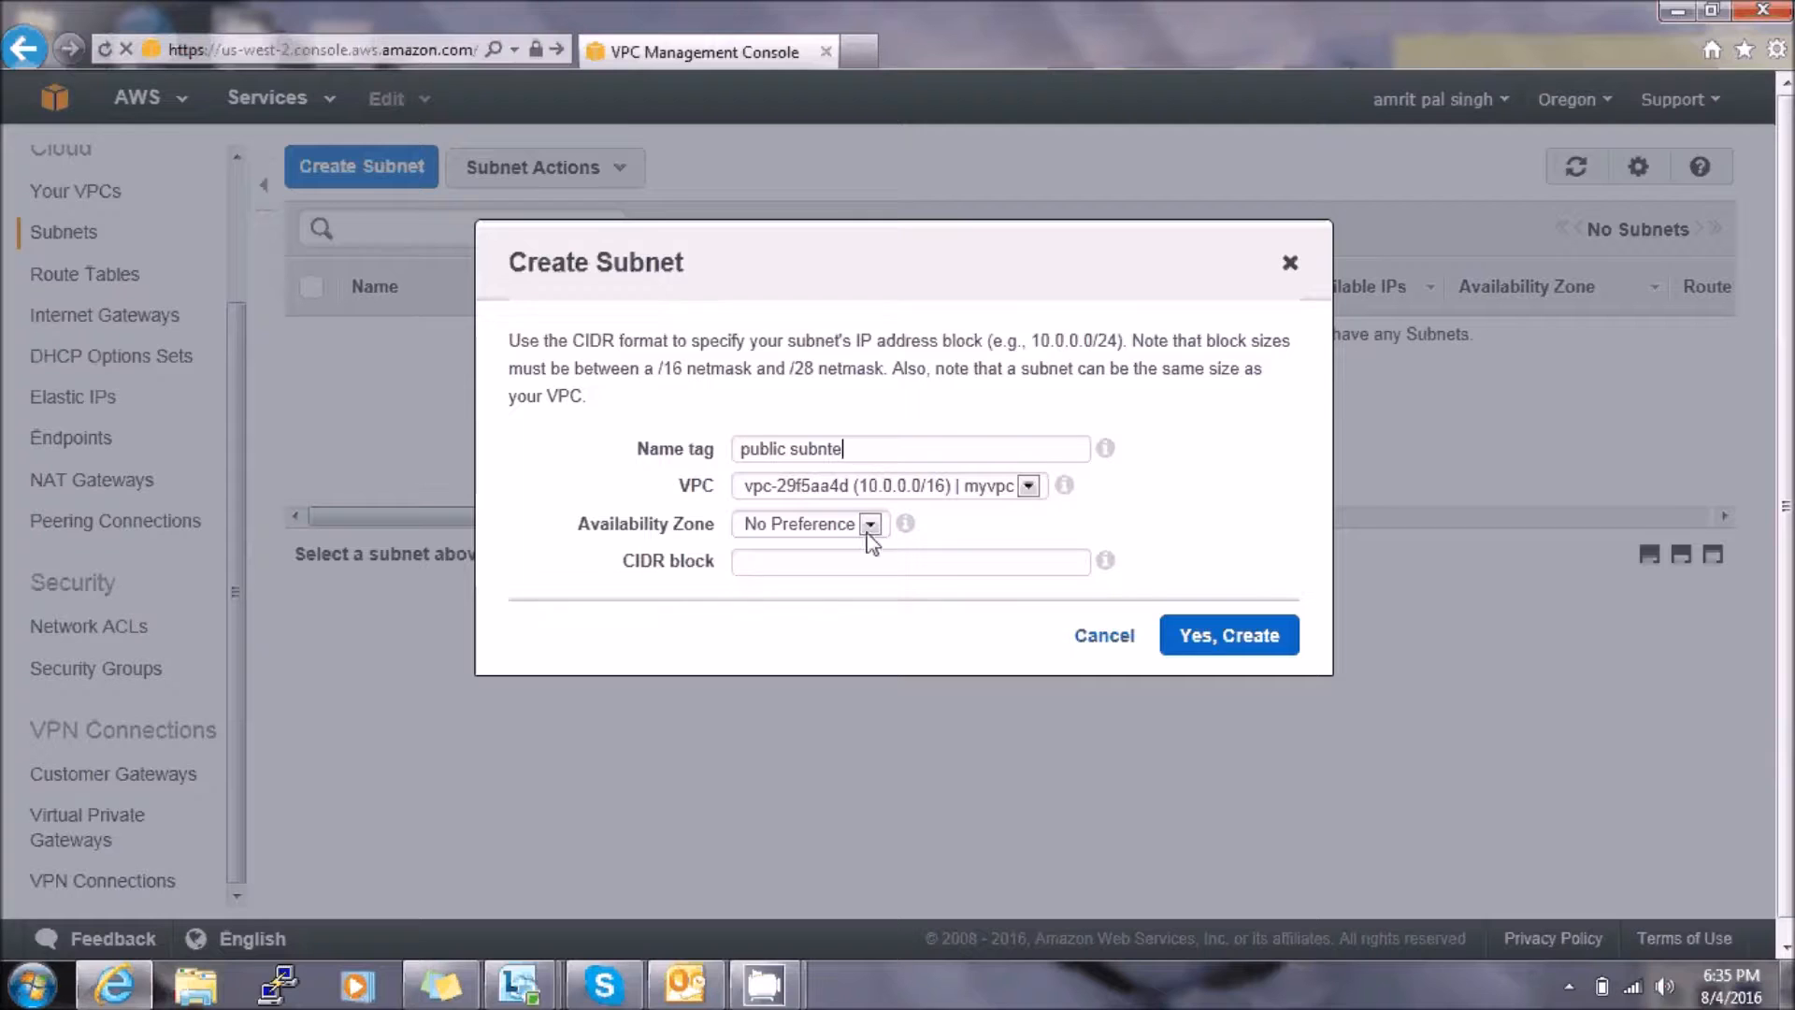
left_click(836, 562)
type("10.0.1.0/24")
left_click(1222, 636)
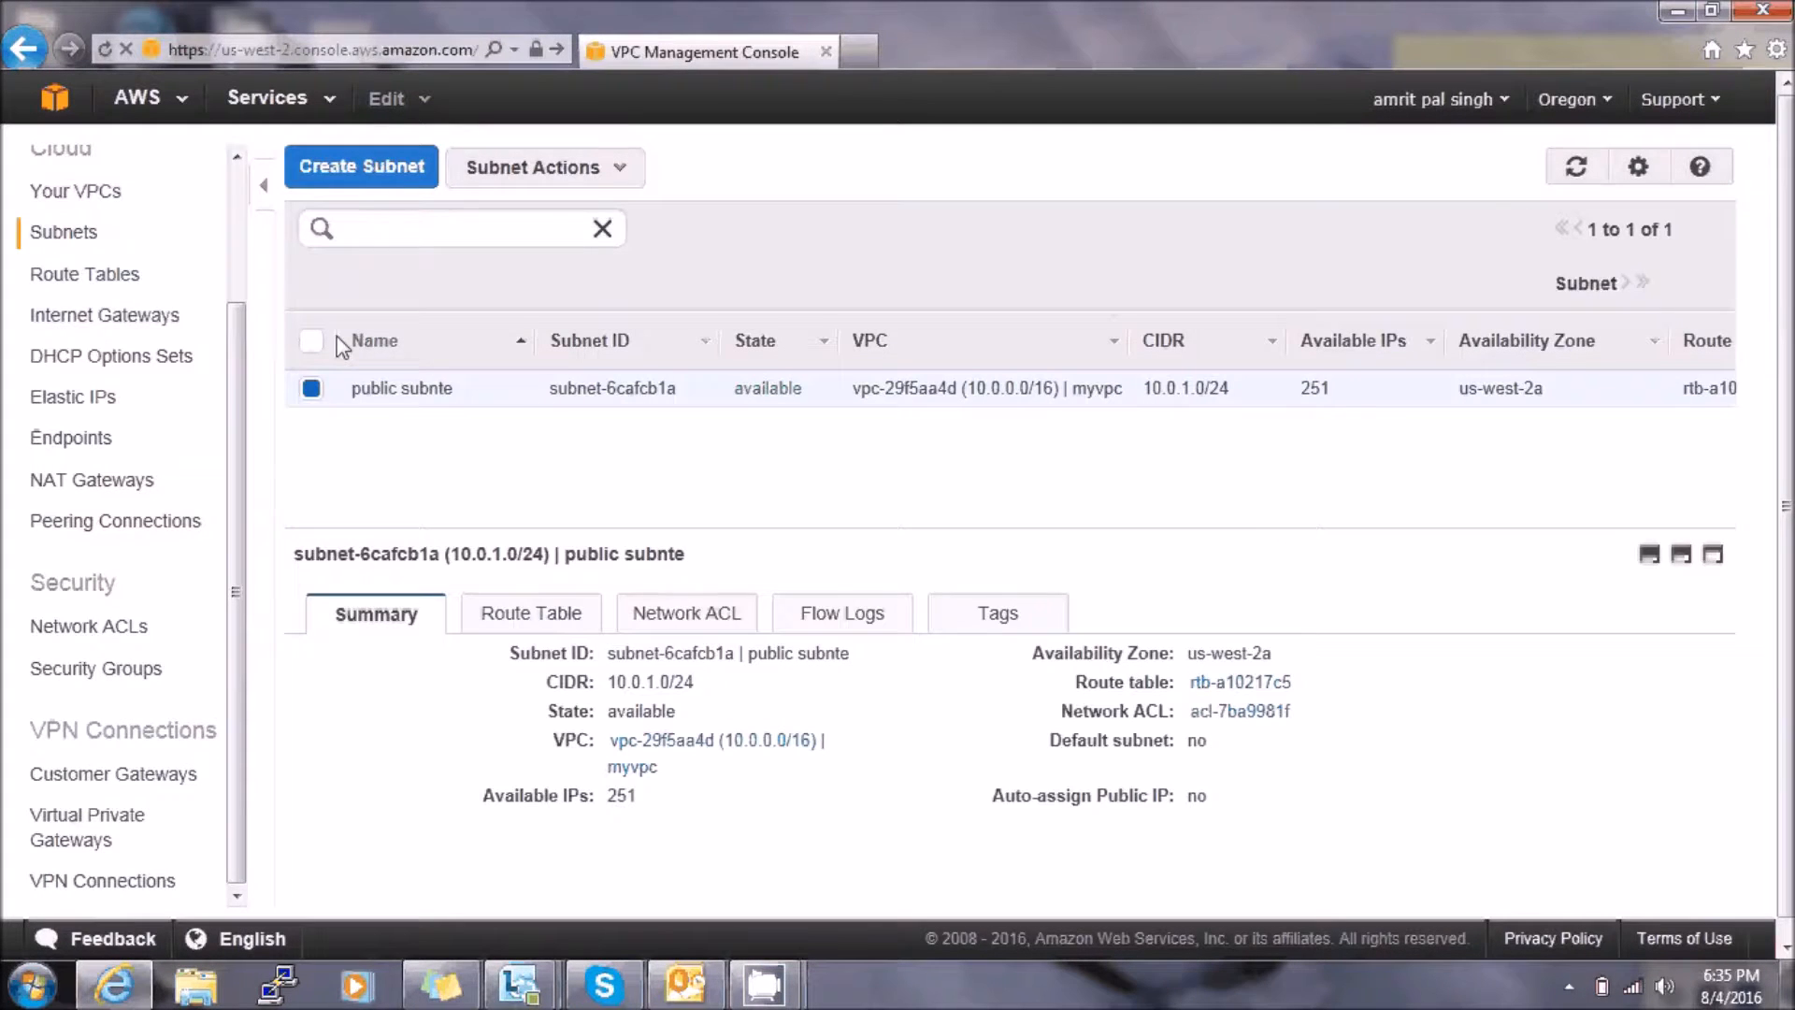
Create a second subnet named "private subnet" in myvpc with the CIDR block 10.0.2.0/24
left_click(348, 161)
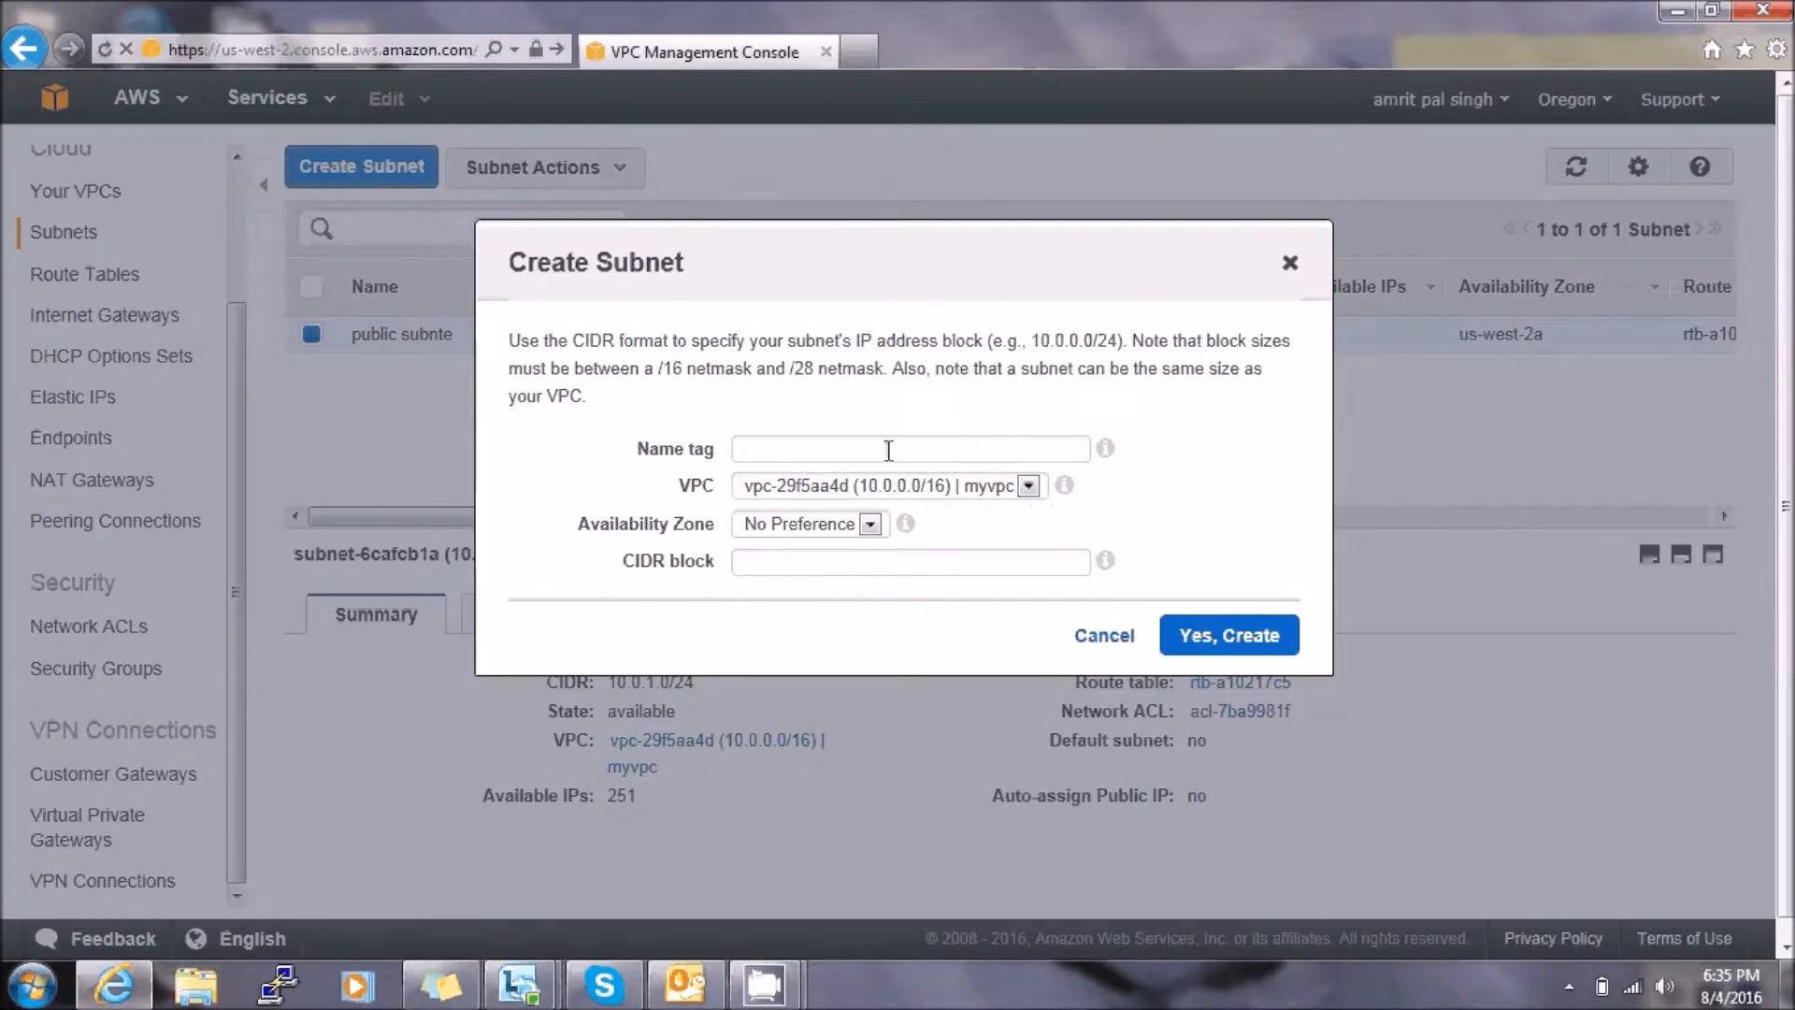
left_click(888, 451)
type("pa")
key("BackSpace")
type("rivate subm")
key("BackSpace")
type("net")
left_click(855, 561)
type("10.0.2.0")
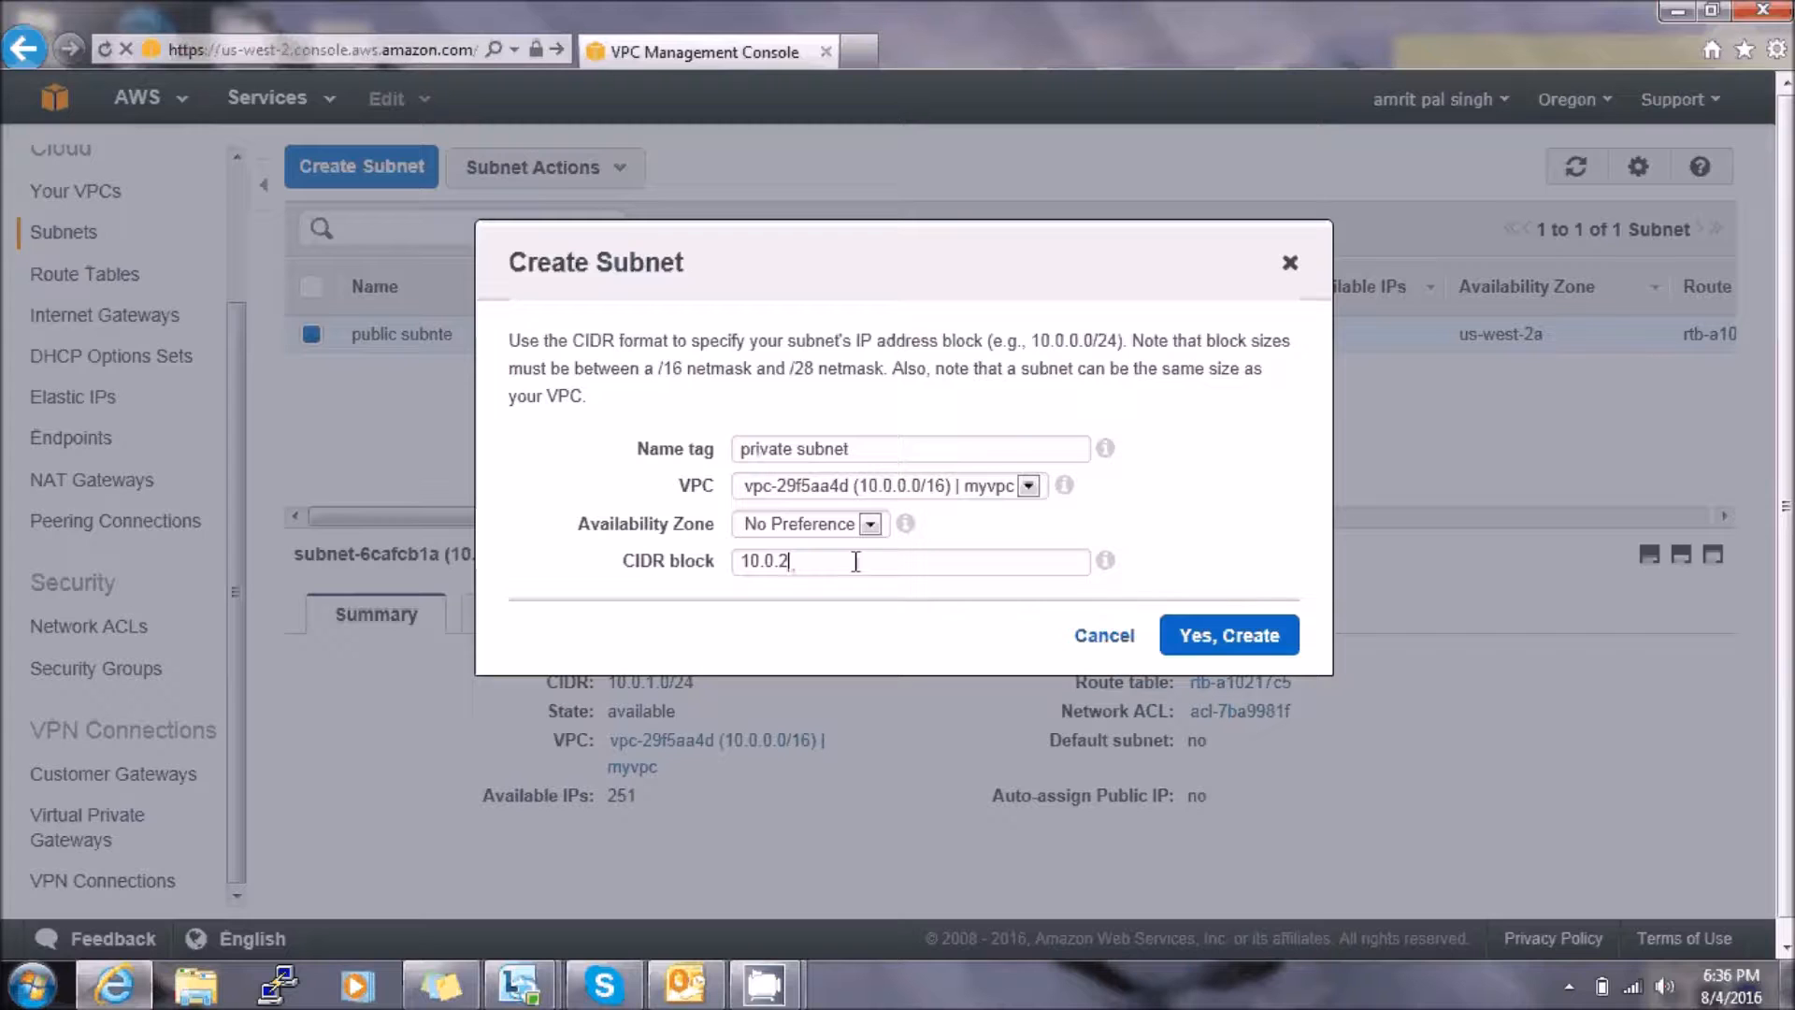
type("/24")
left_click(1192, 635)
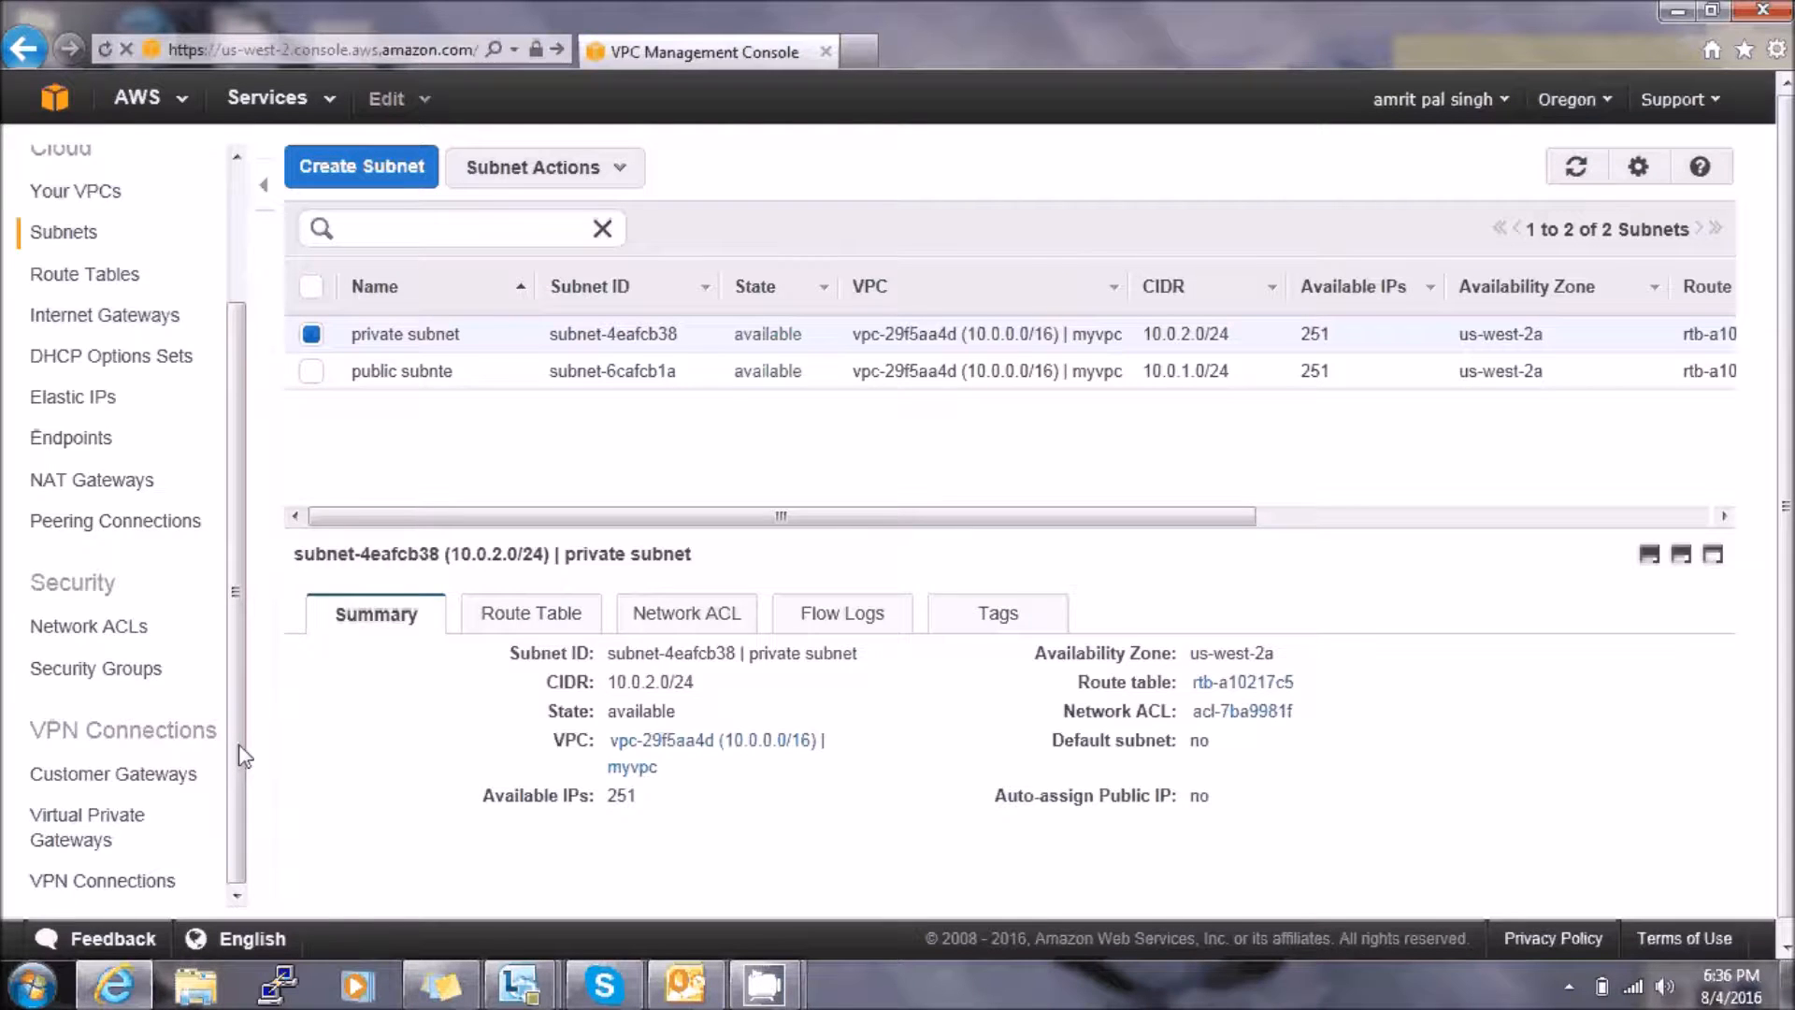
Create an Internet gateway named igw and attach it to myvpc
left_click(140, 316)
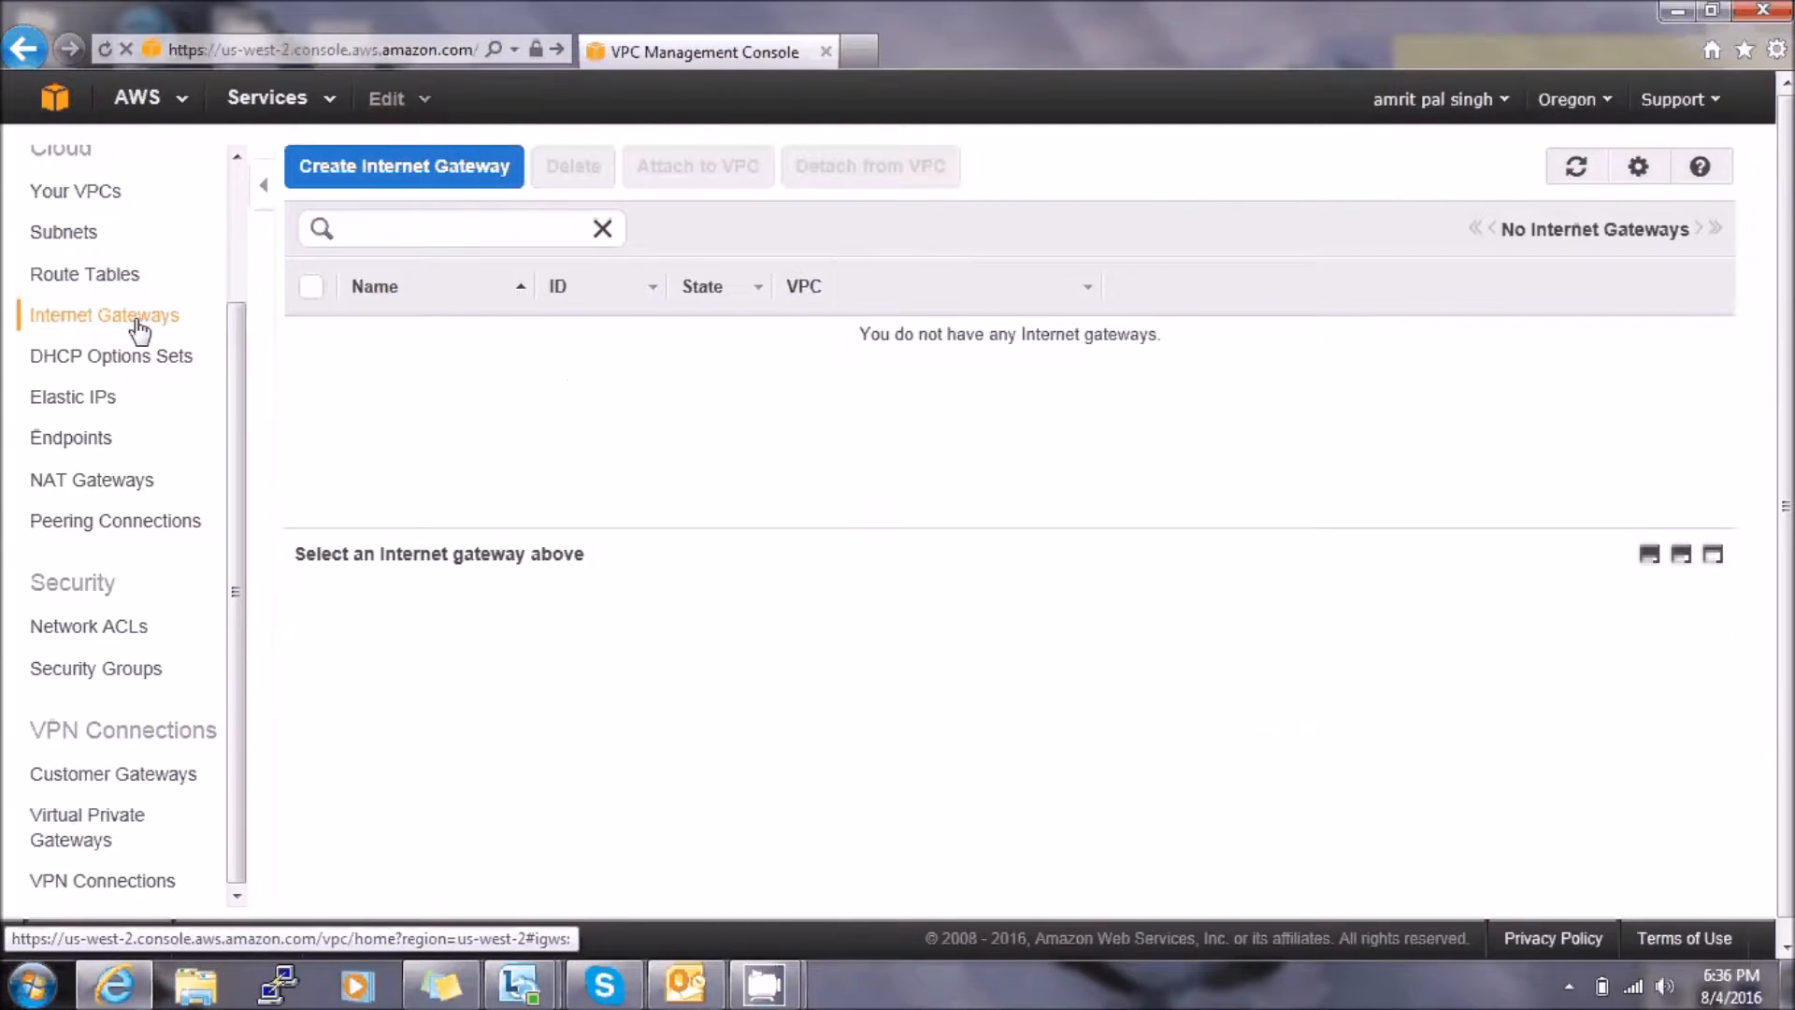
left_click(378, 168)
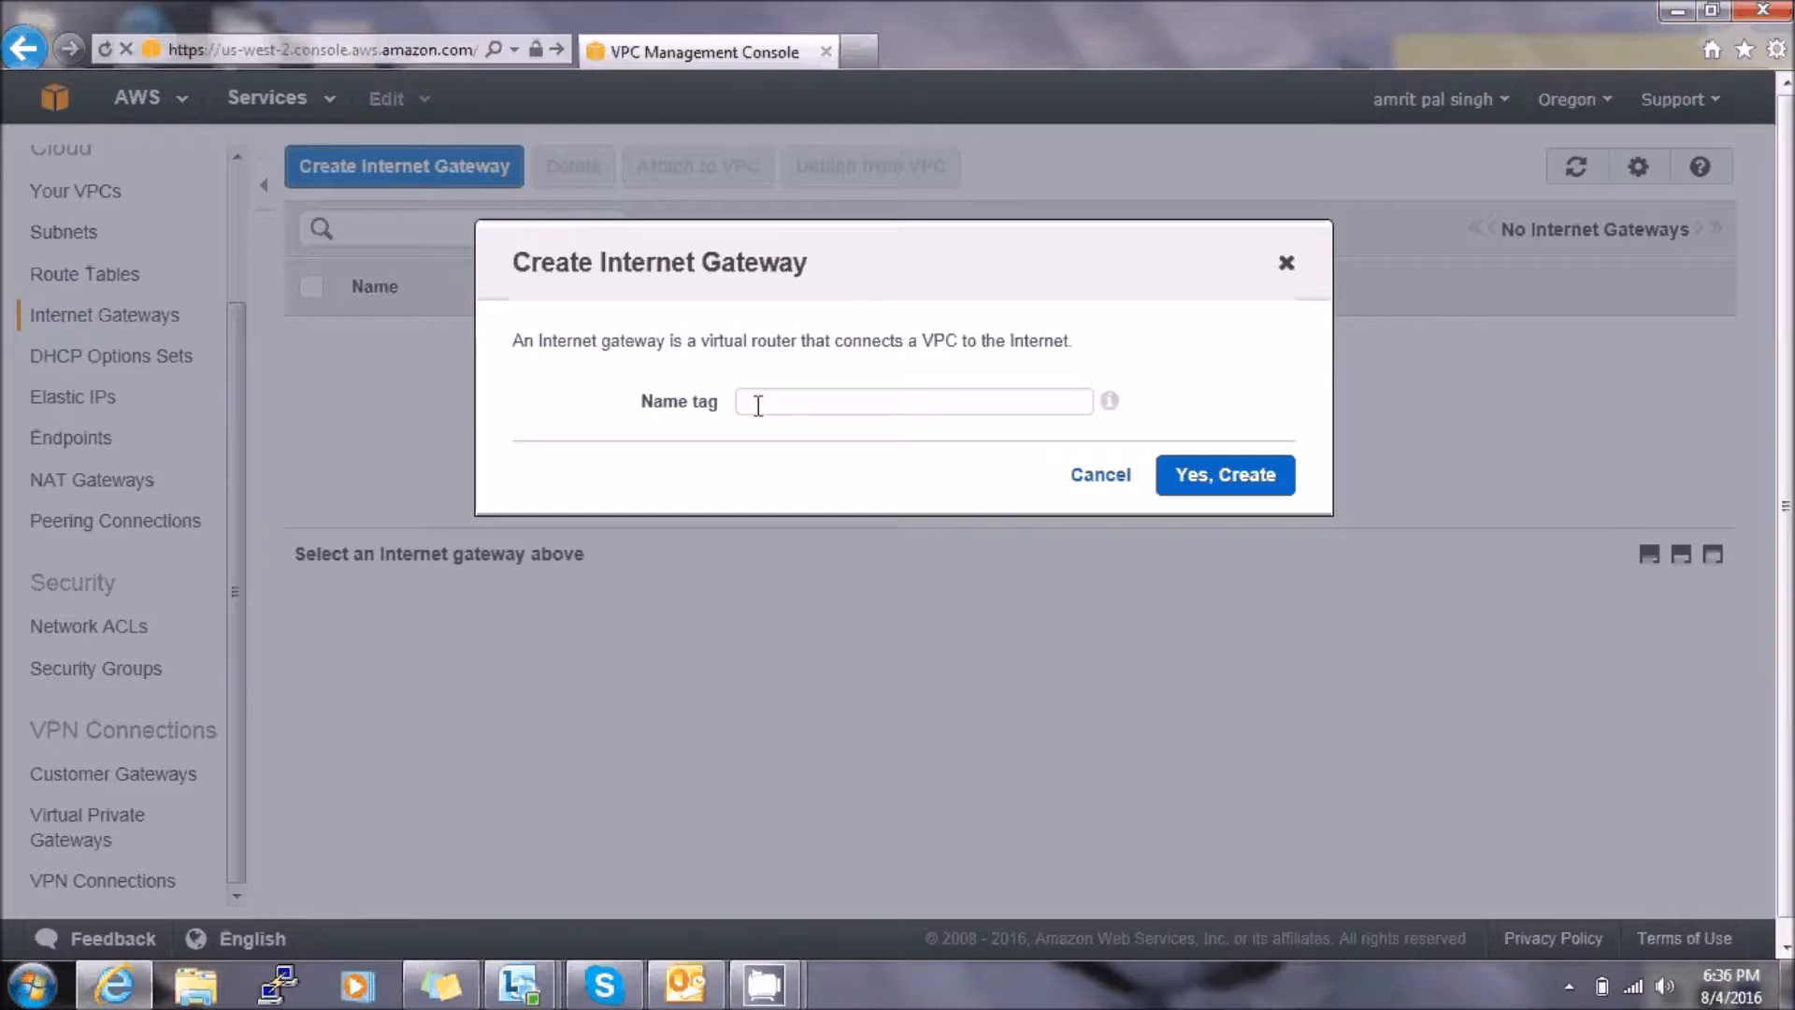
type("igw")
left_click(1236, 475)
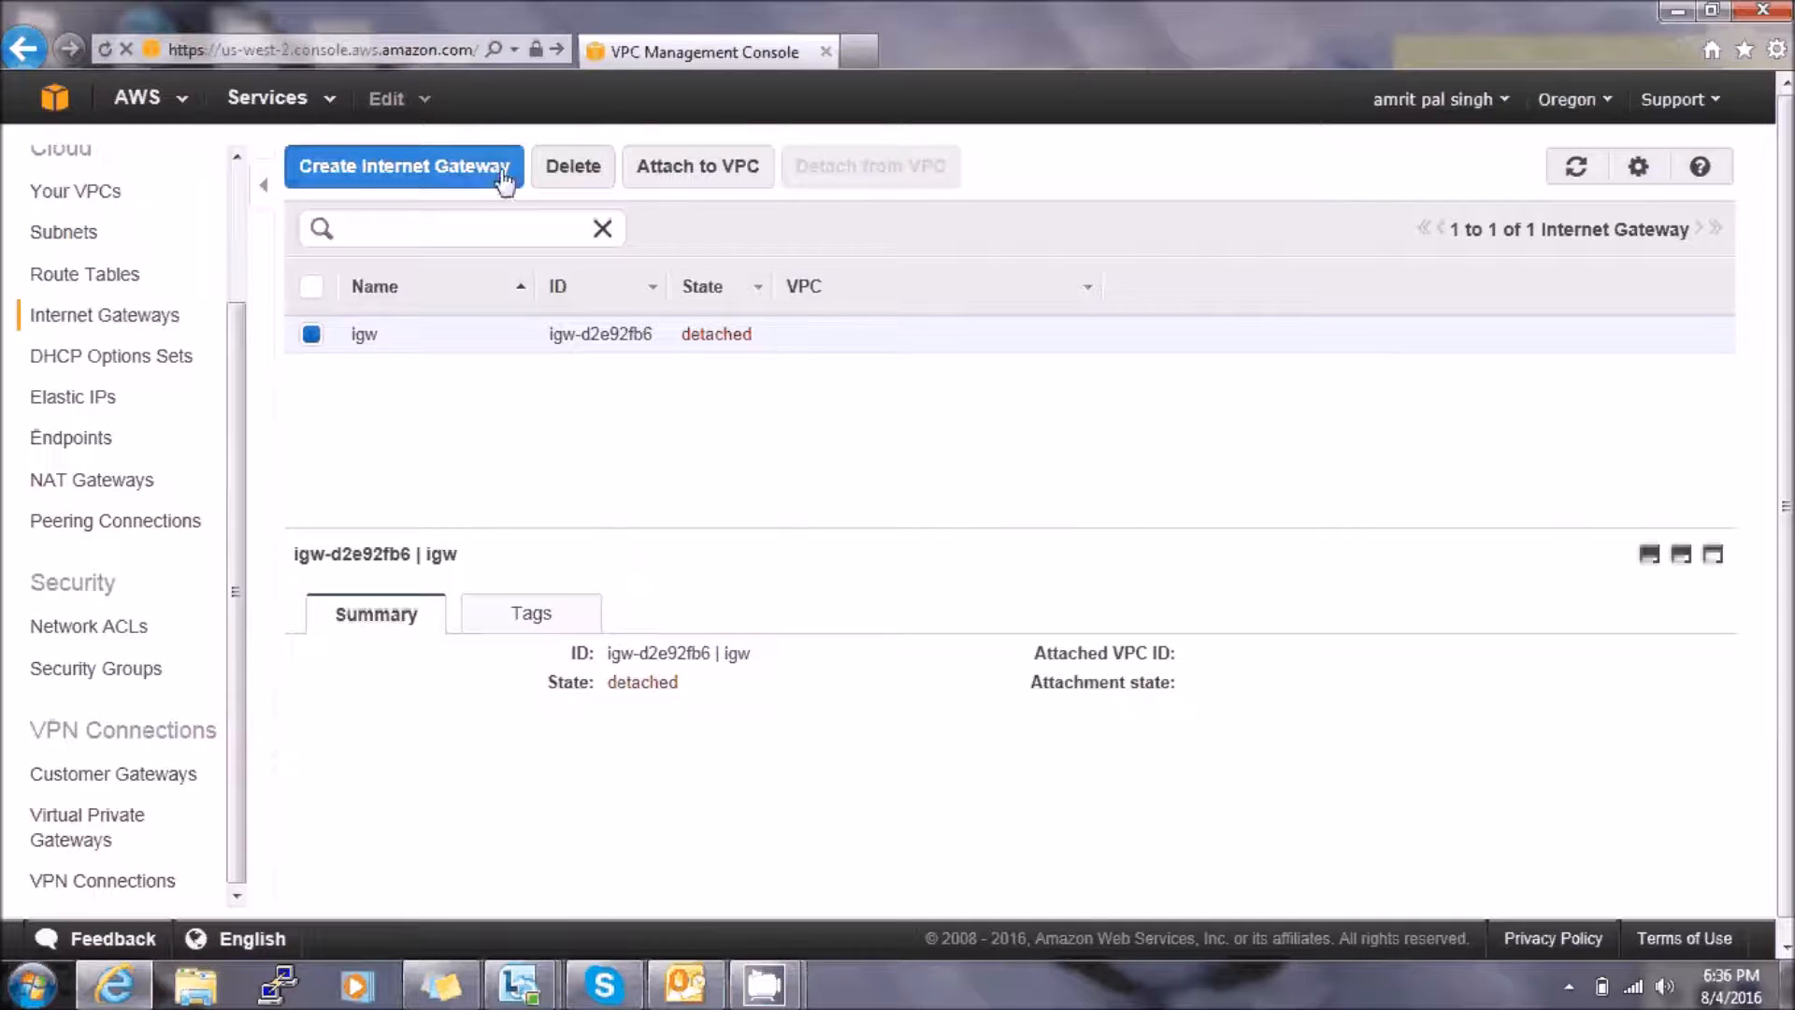
left_click(715, 165)
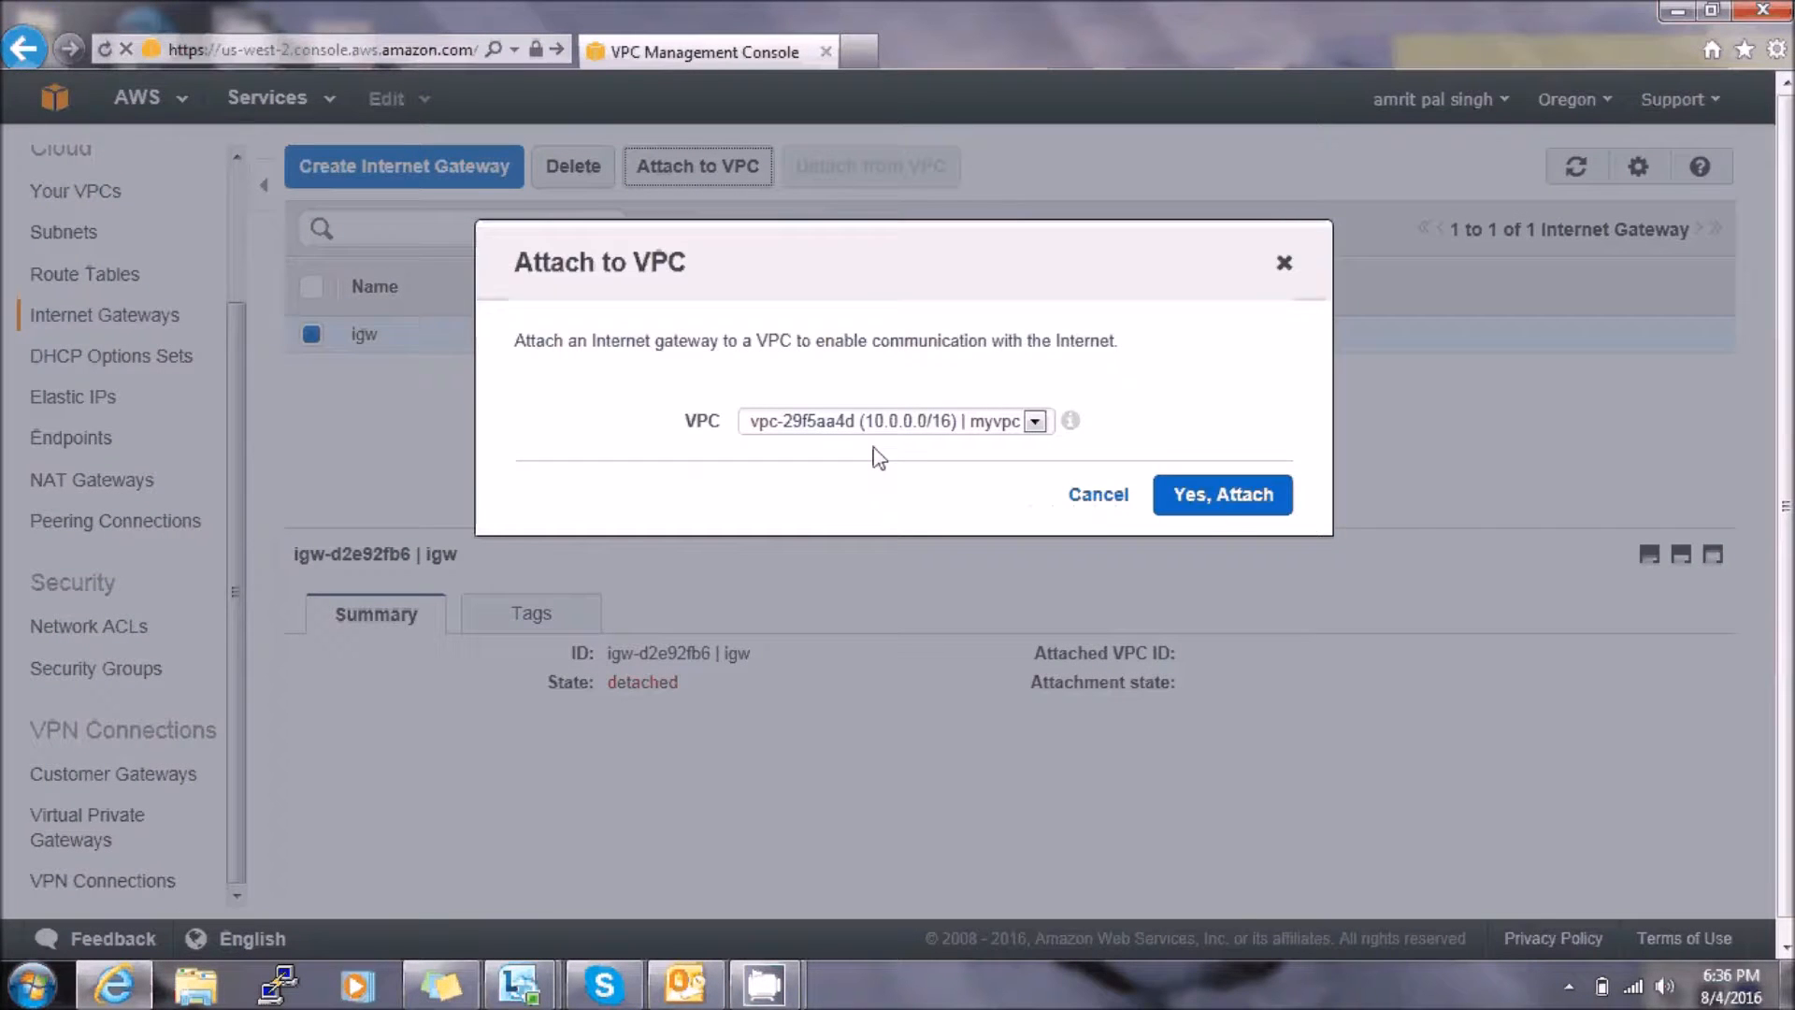
left_click(1222, 513)
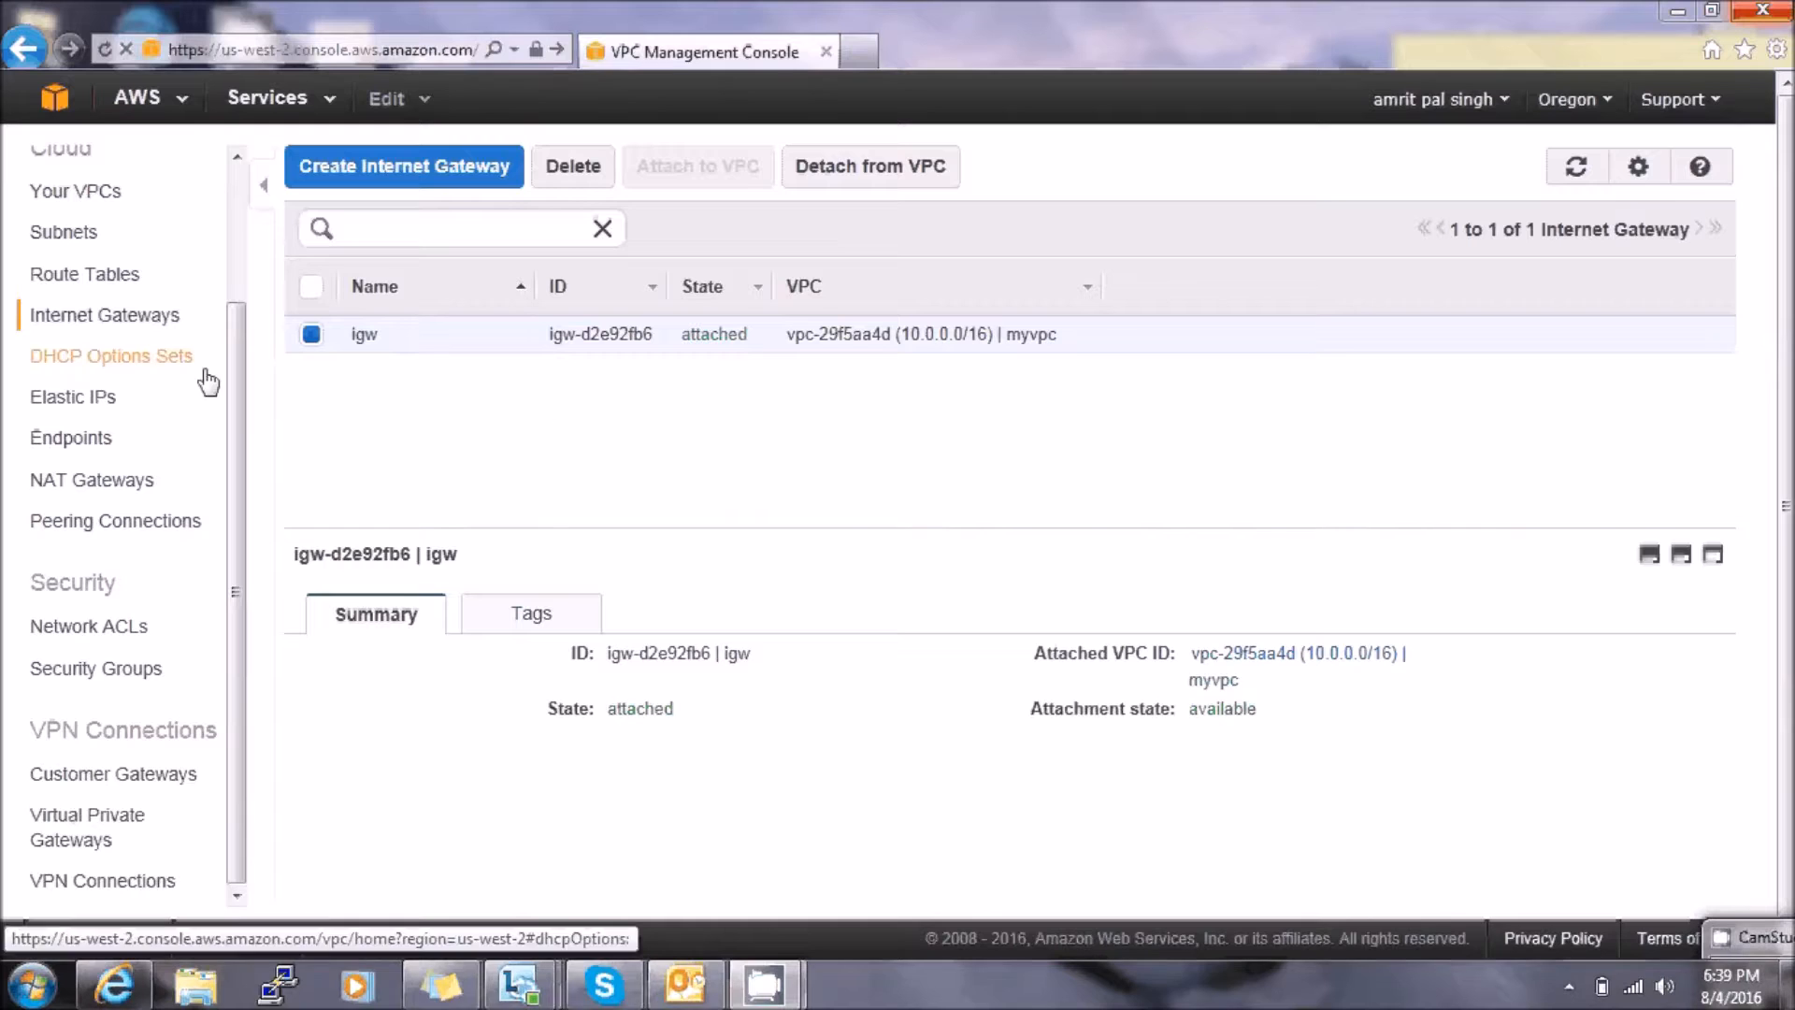
Create a route table named mycustomroute in myvpc
left_click(97, 281)
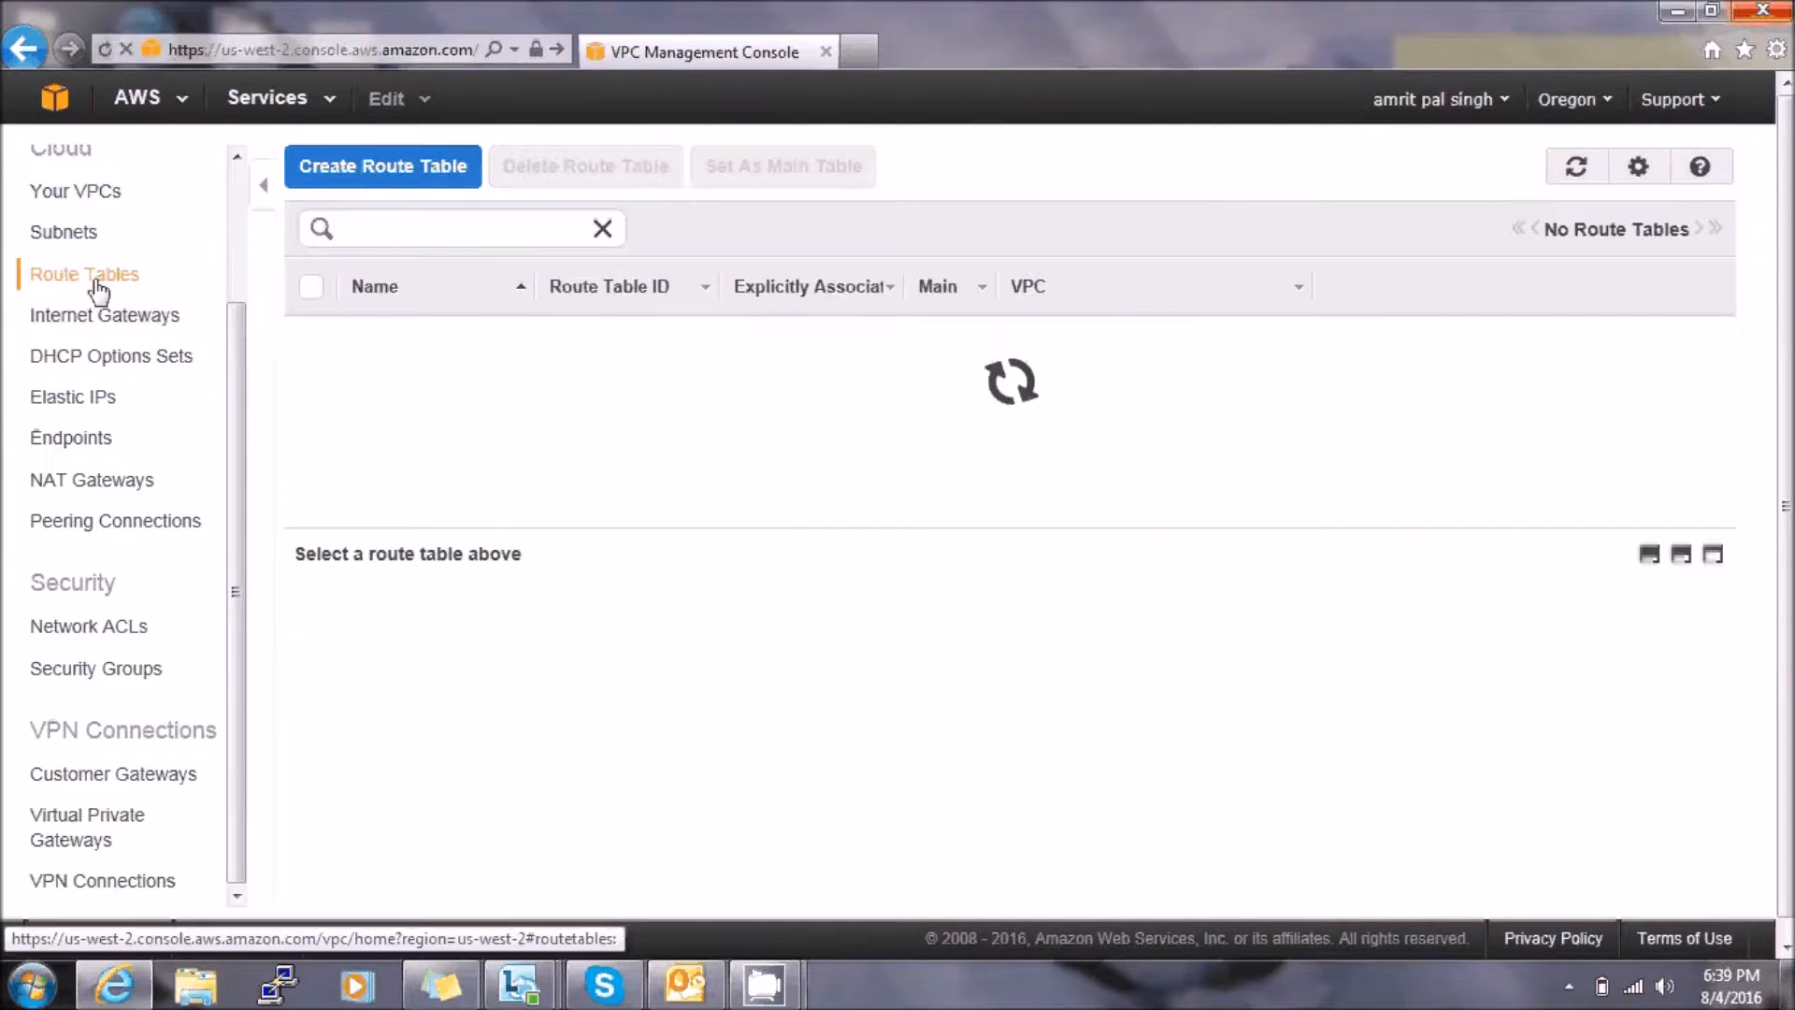
left_click(373, 169)
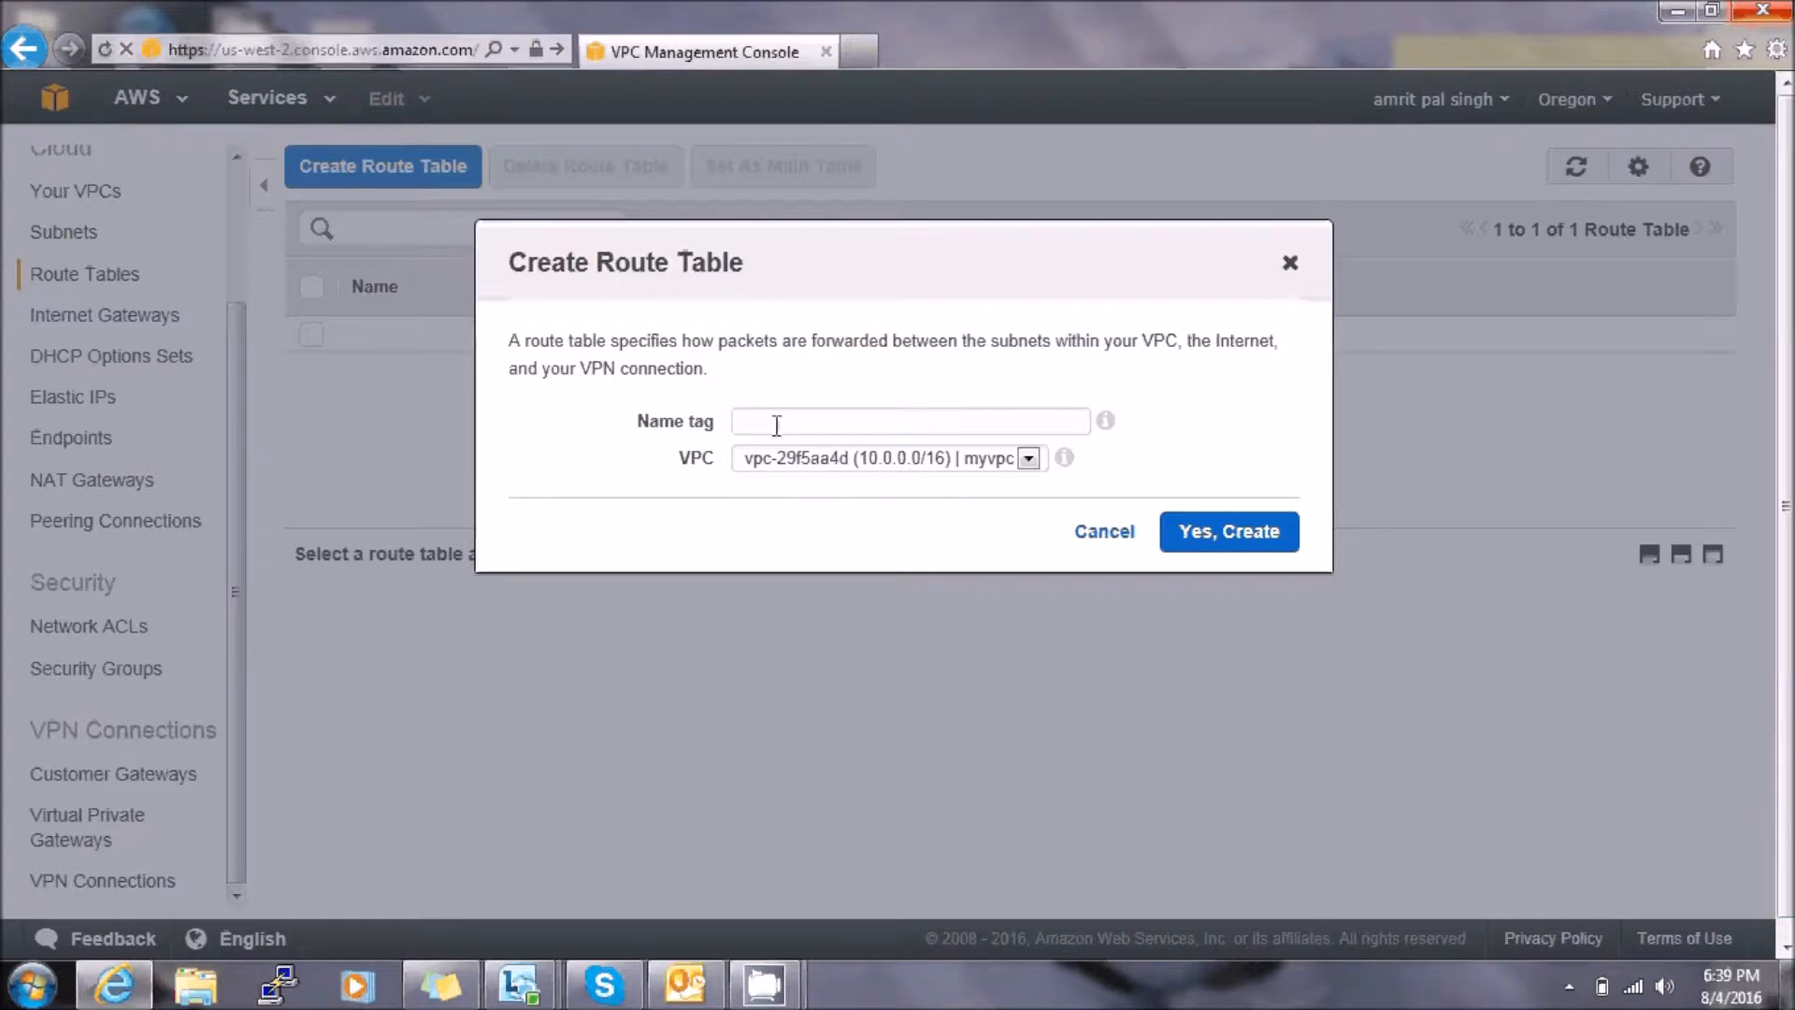
type("mycustomroute")
left_click(1228, 537)
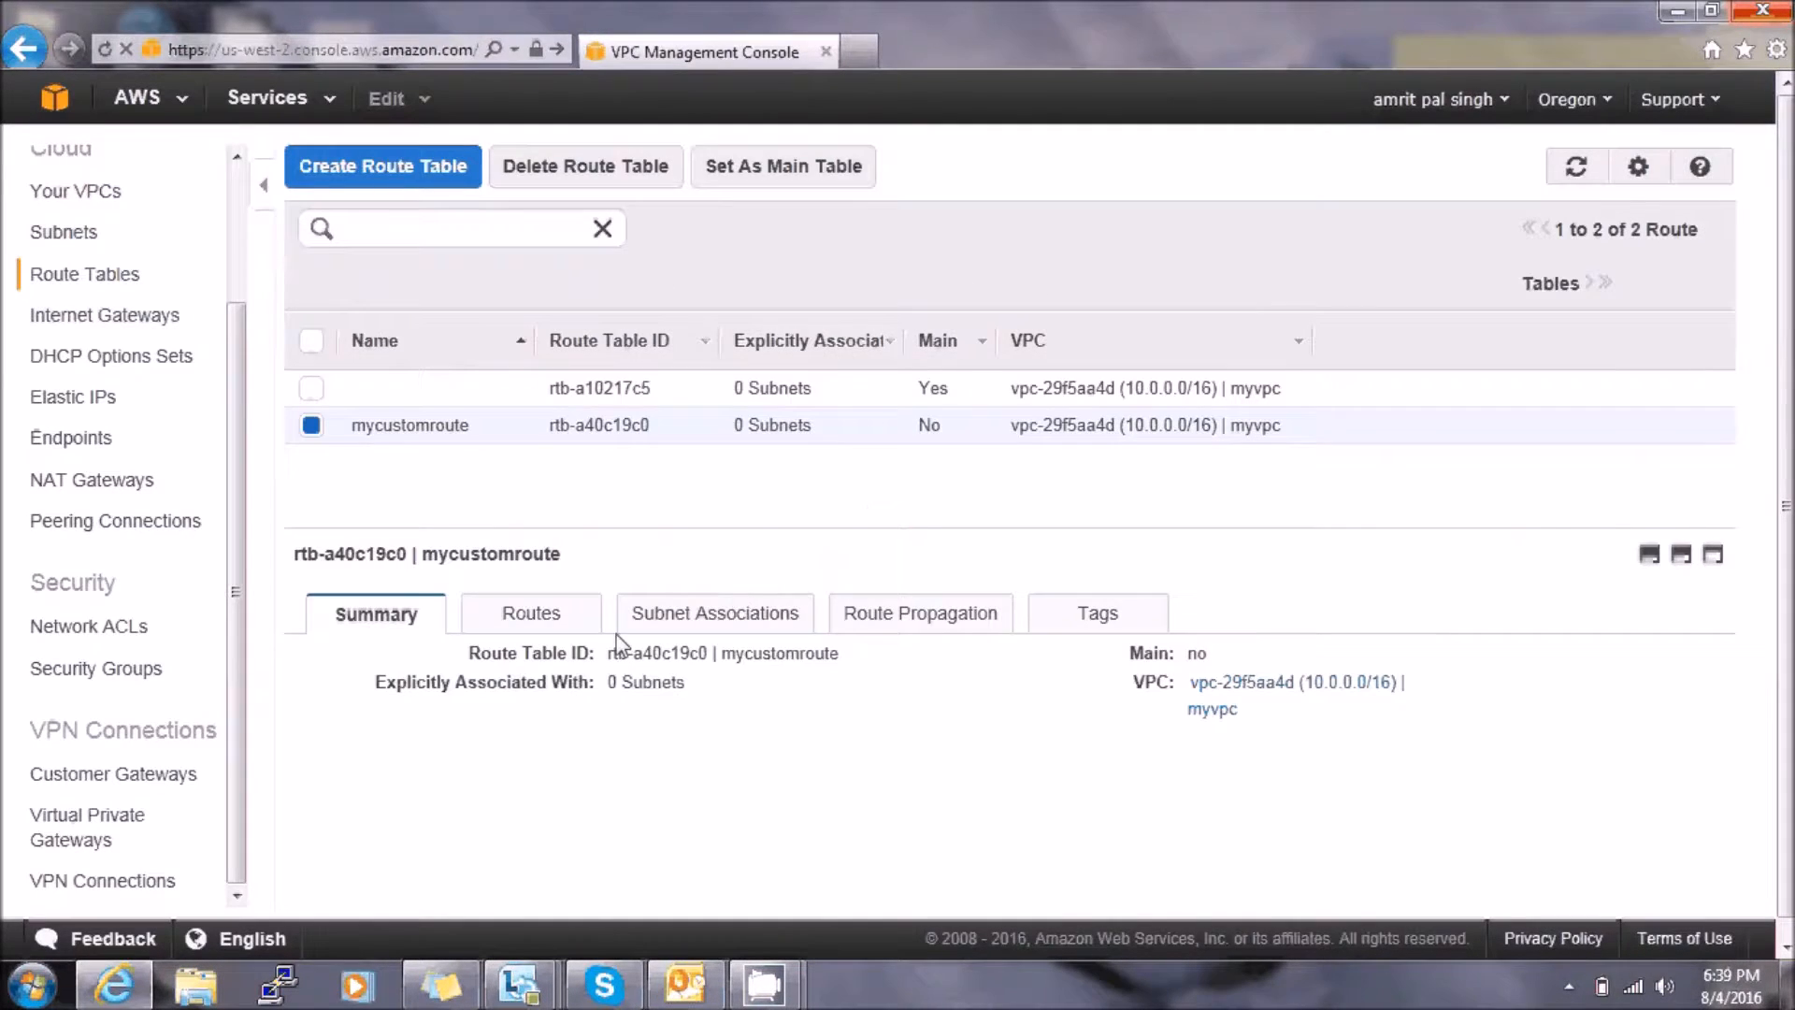
Add and save a route in mycustomroute with destination 0.0.0.0/16 and the igw Internet gateway as target
left_click(523, 610)
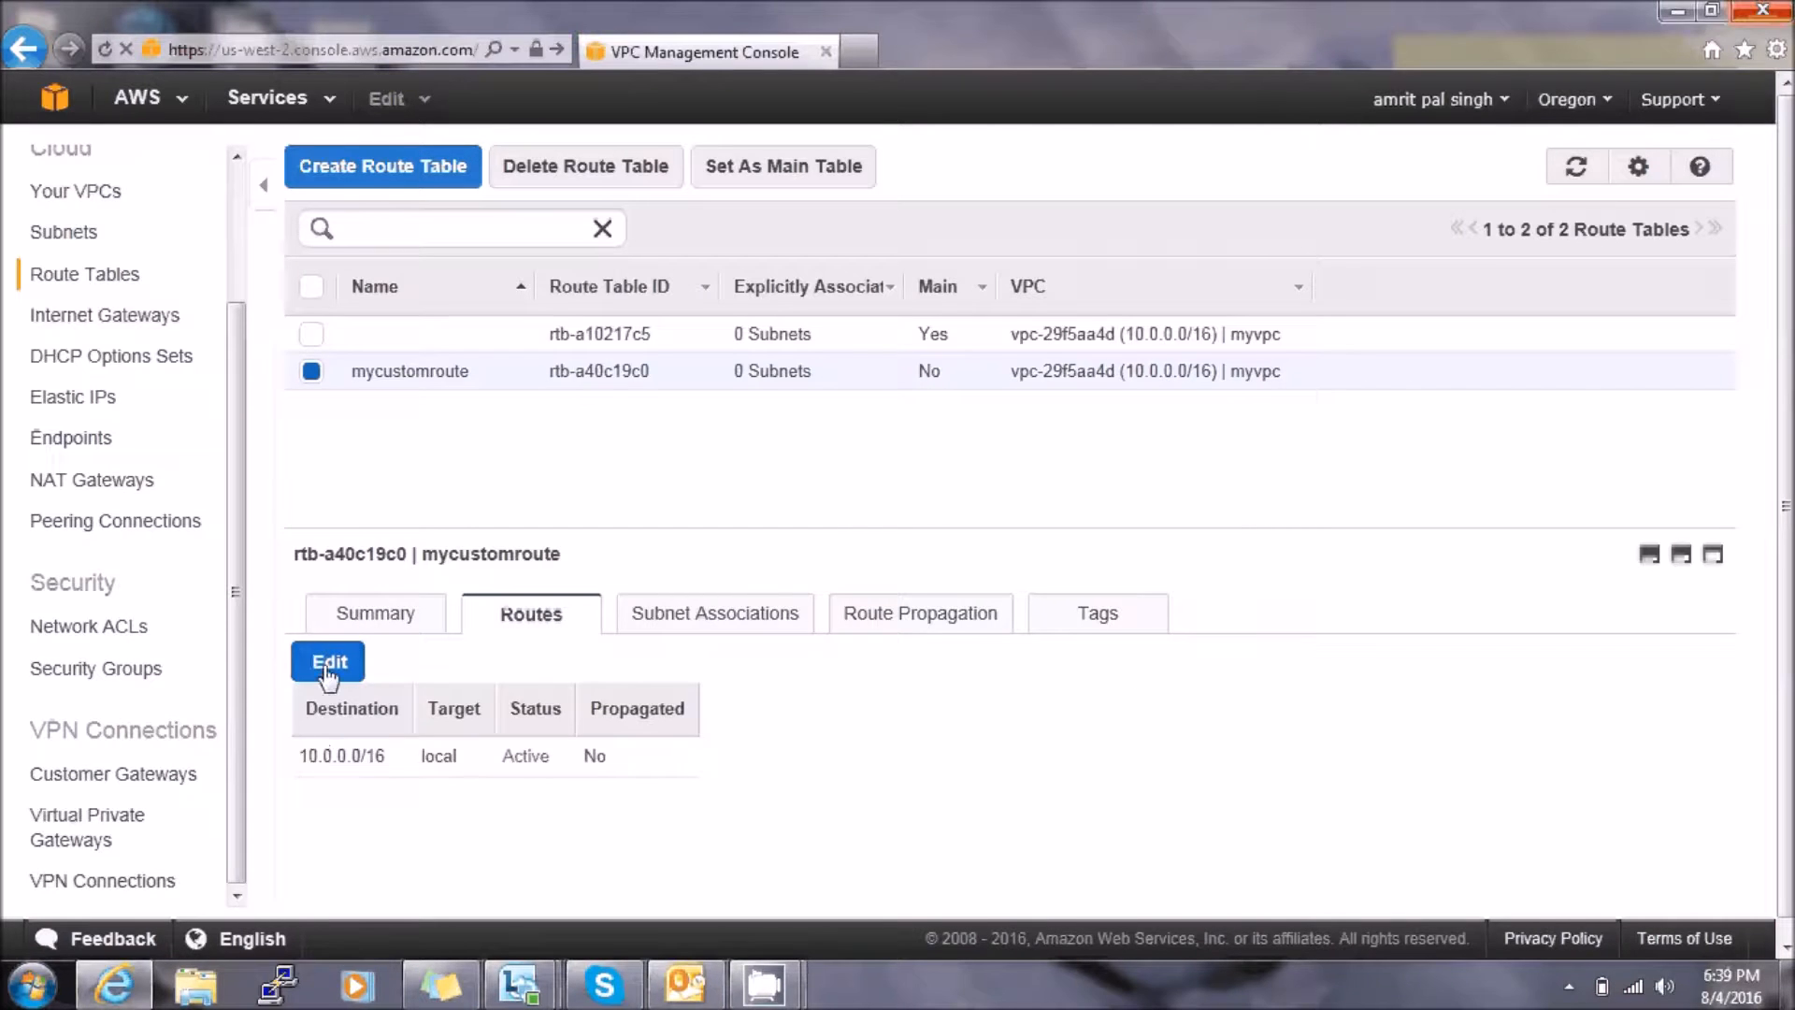
left_click(393, 799)
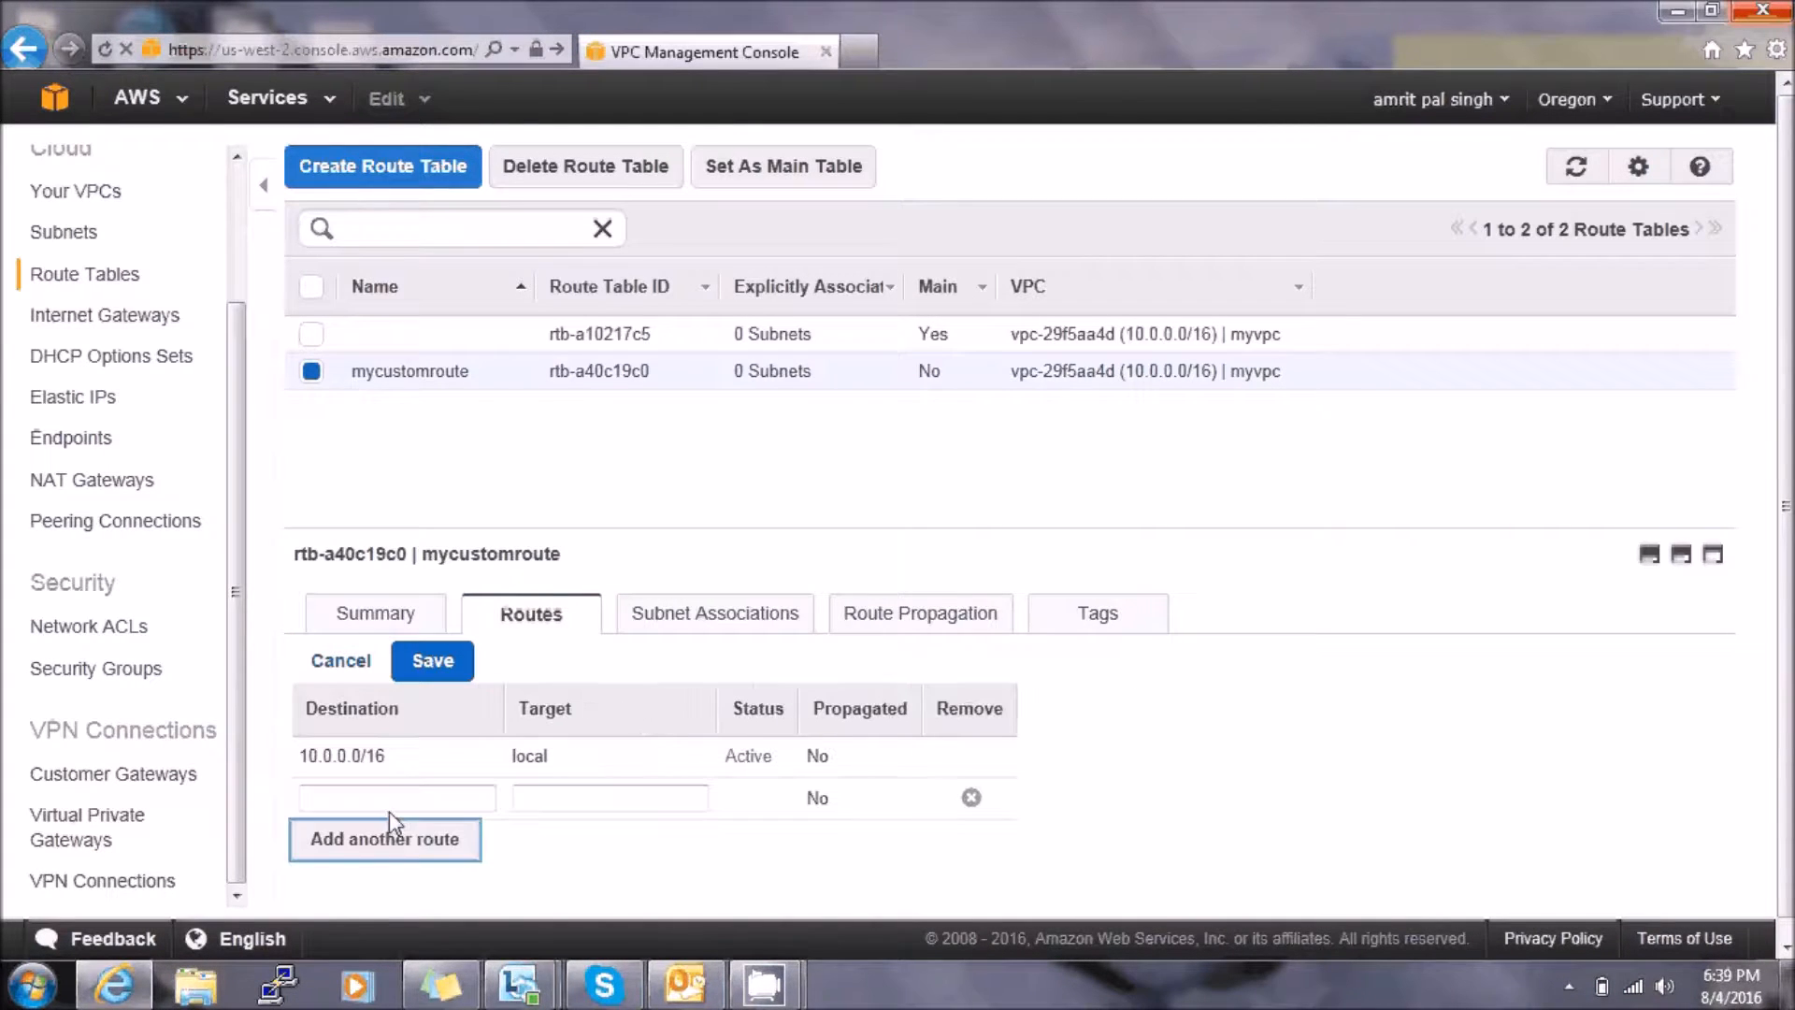
left_click(393, 799)
type("0")
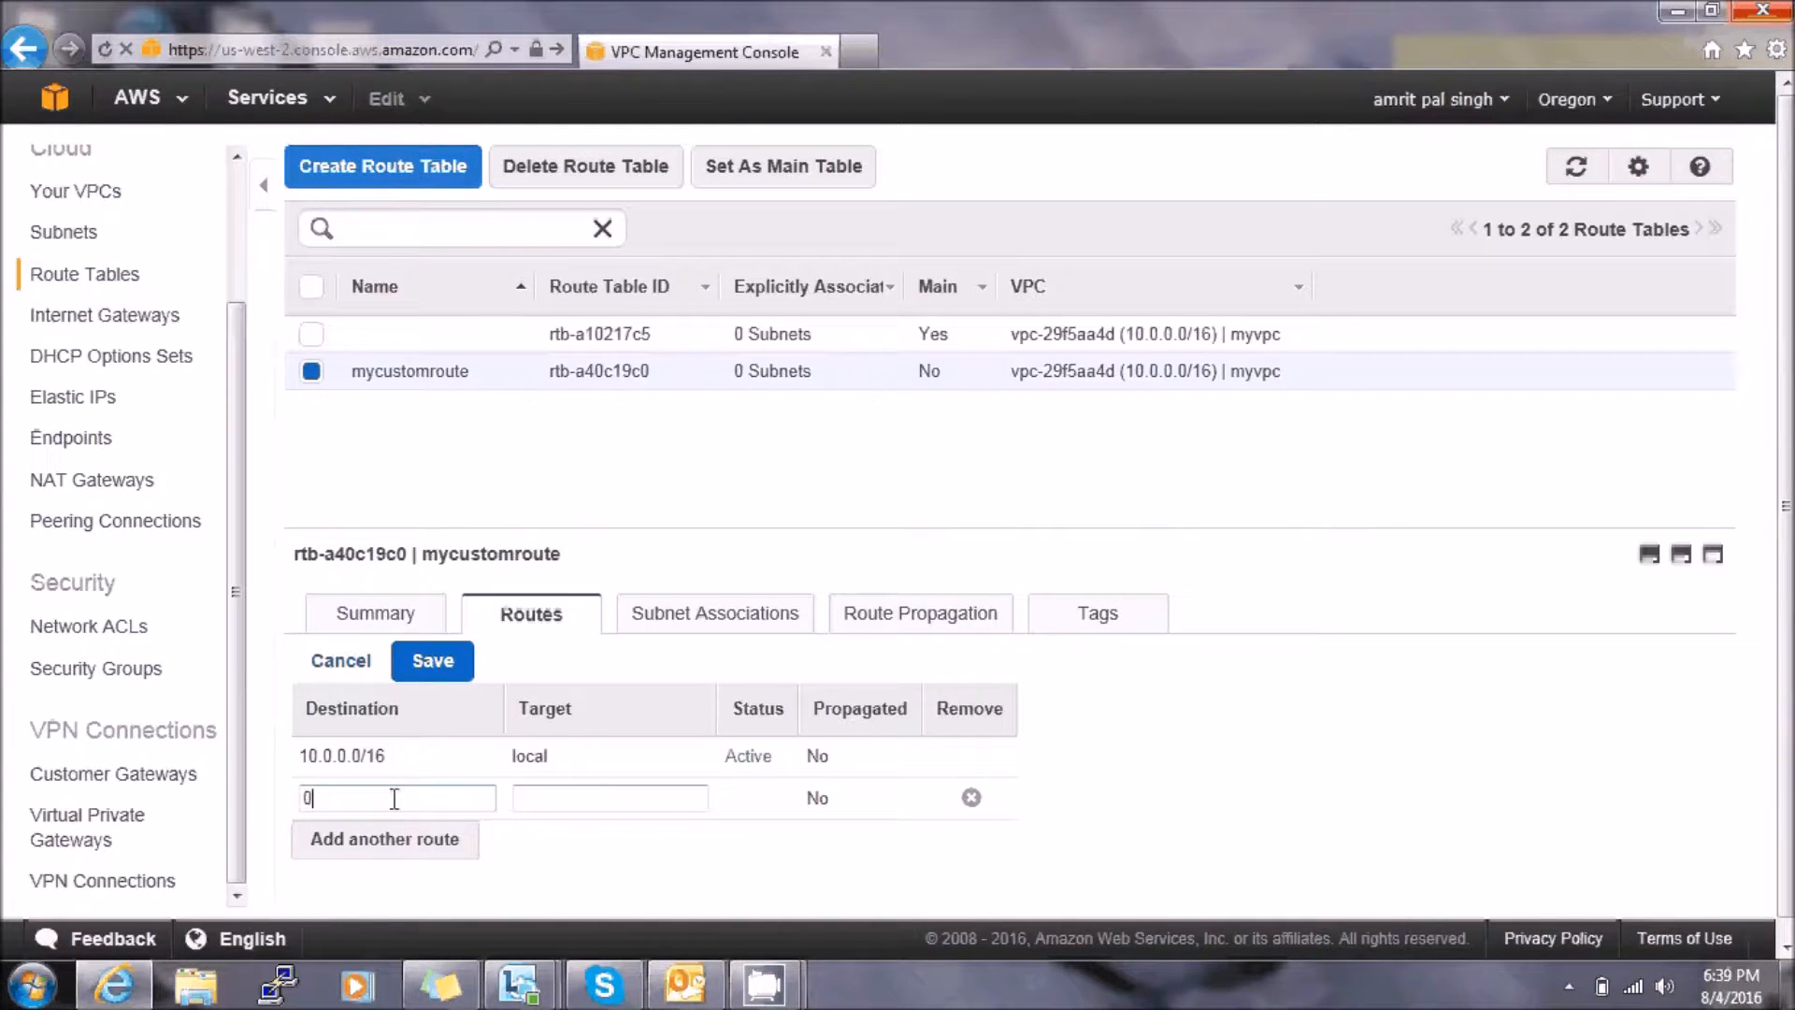
type(".0.0.0/16")
left_click(572, 804)
left_click(589, 835)
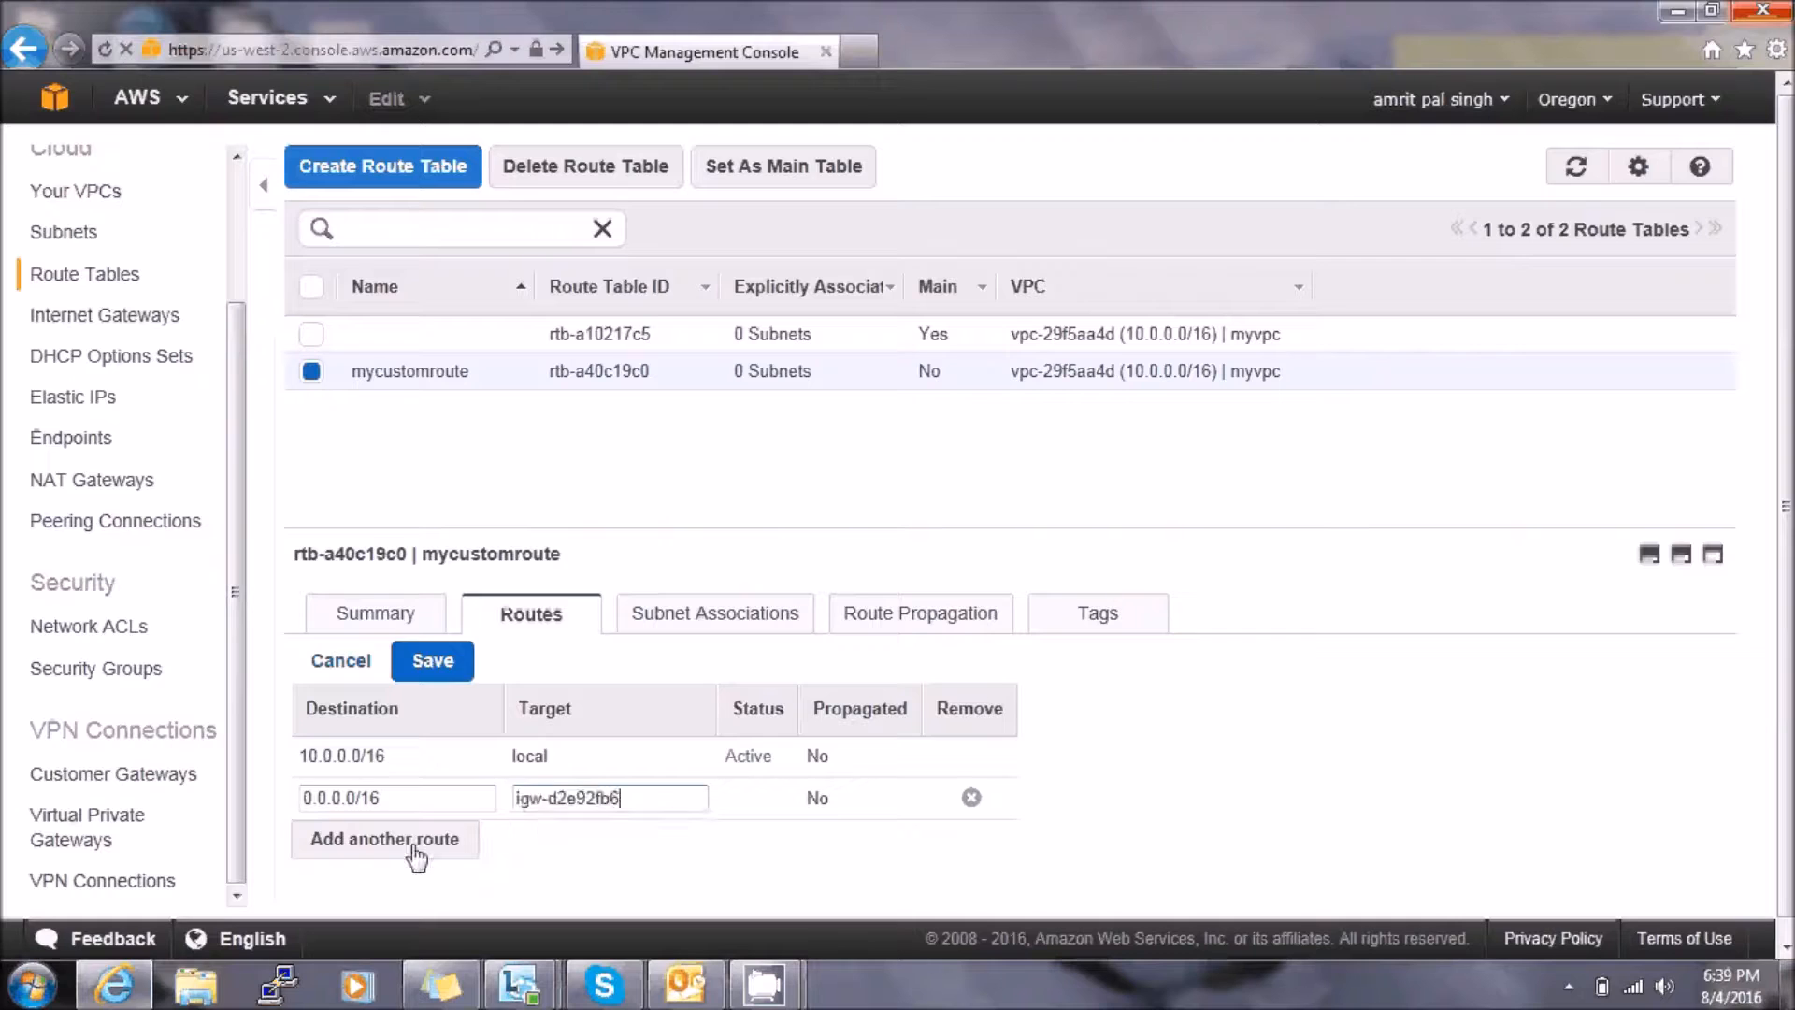
left_click(425, 664)
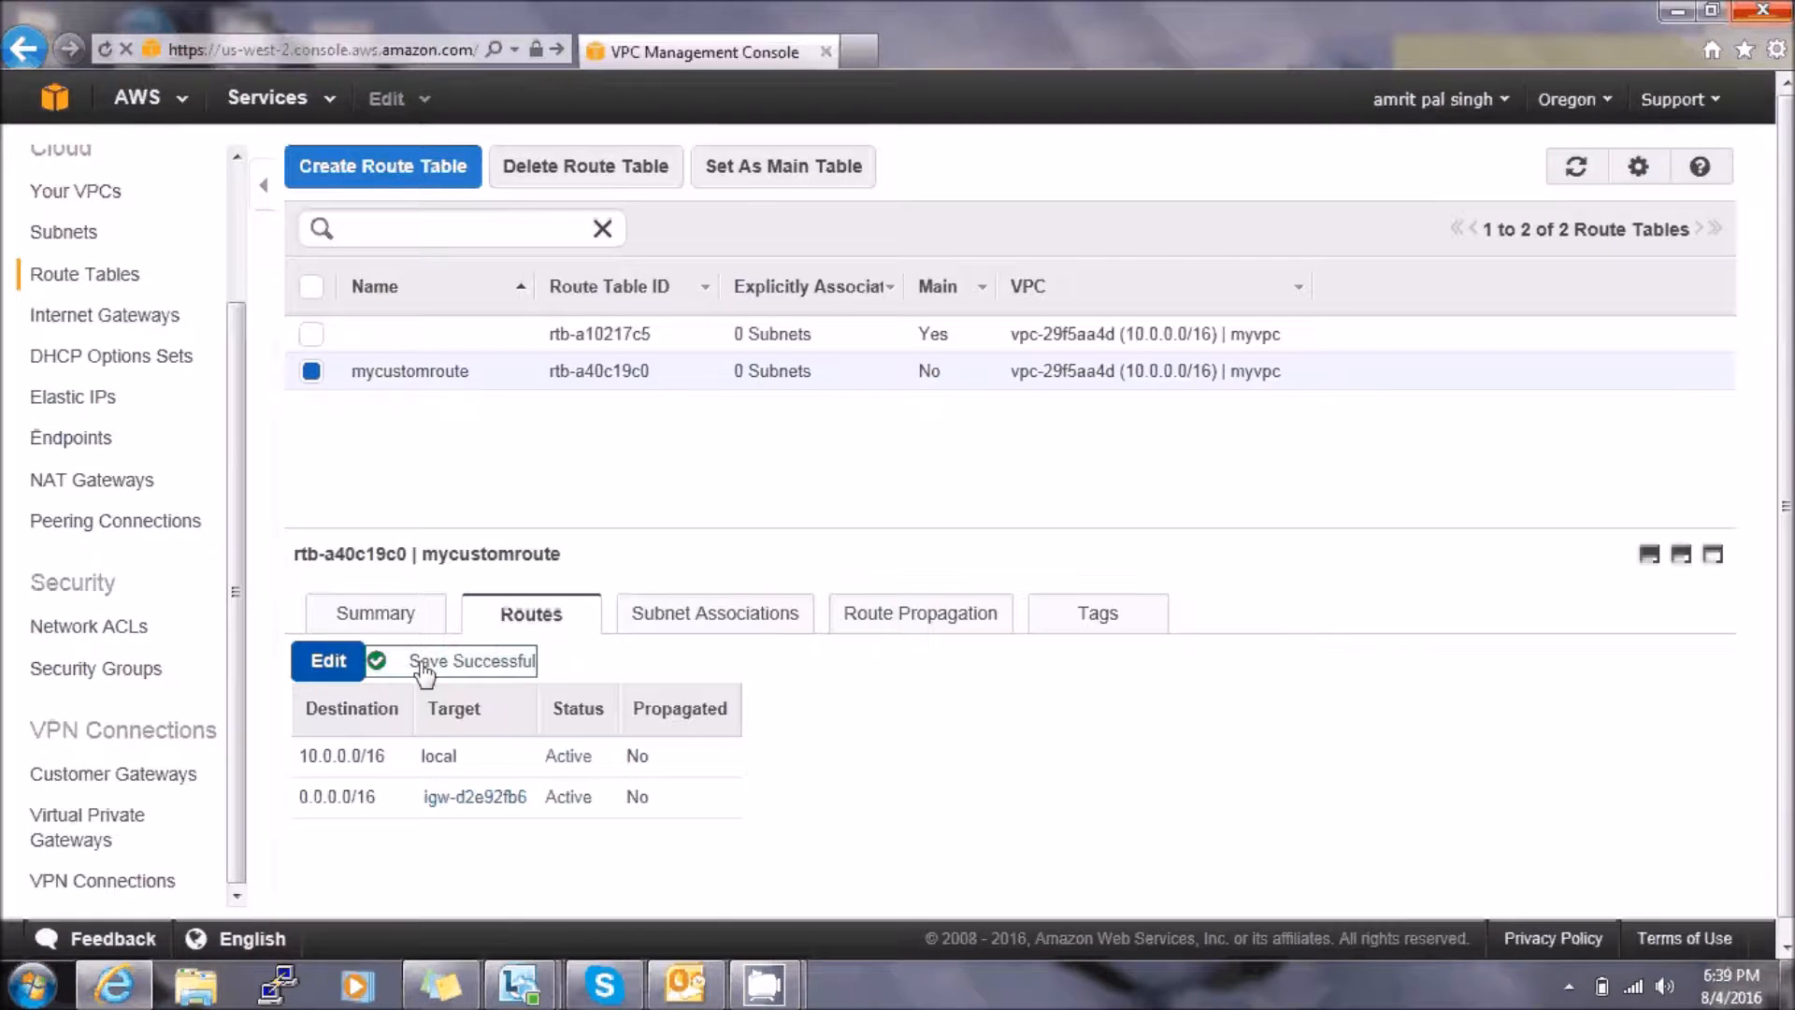
Associate the public subnet 10.0.1.0/24 with the mycustomroute route table and save
left_click(689, 621)
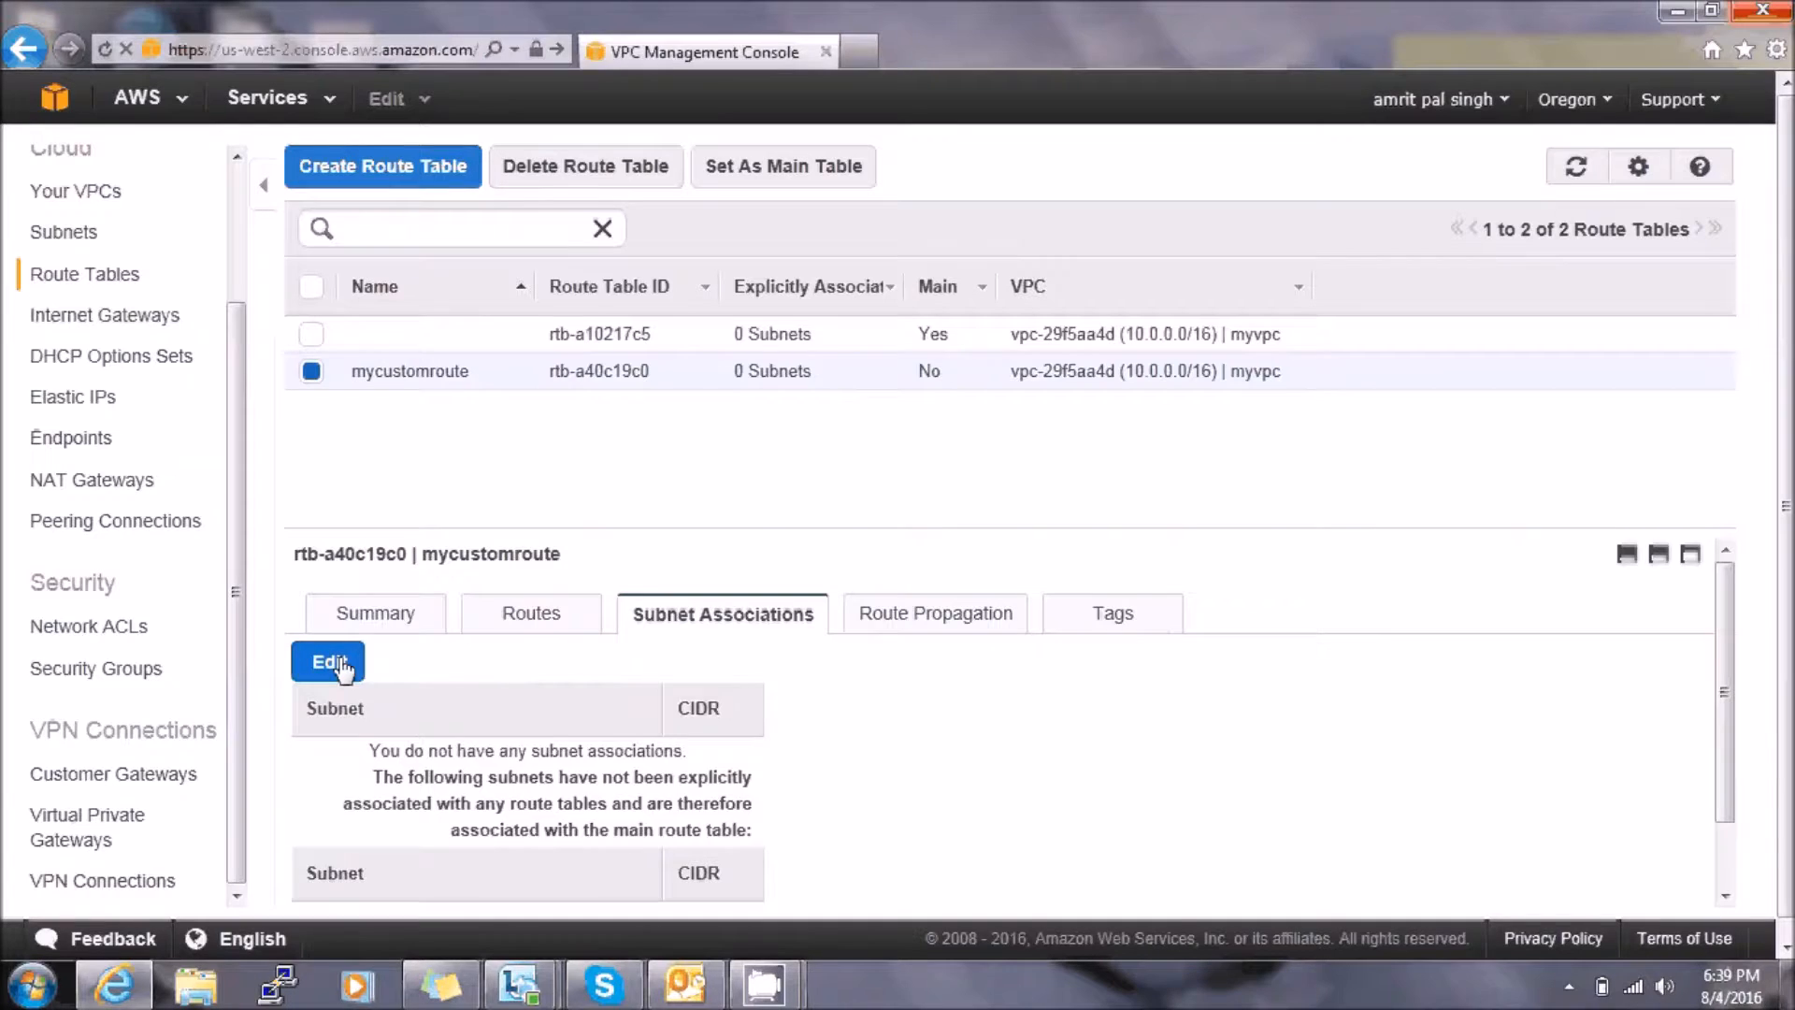
left_click(332, 663)
left_click(311, 755)
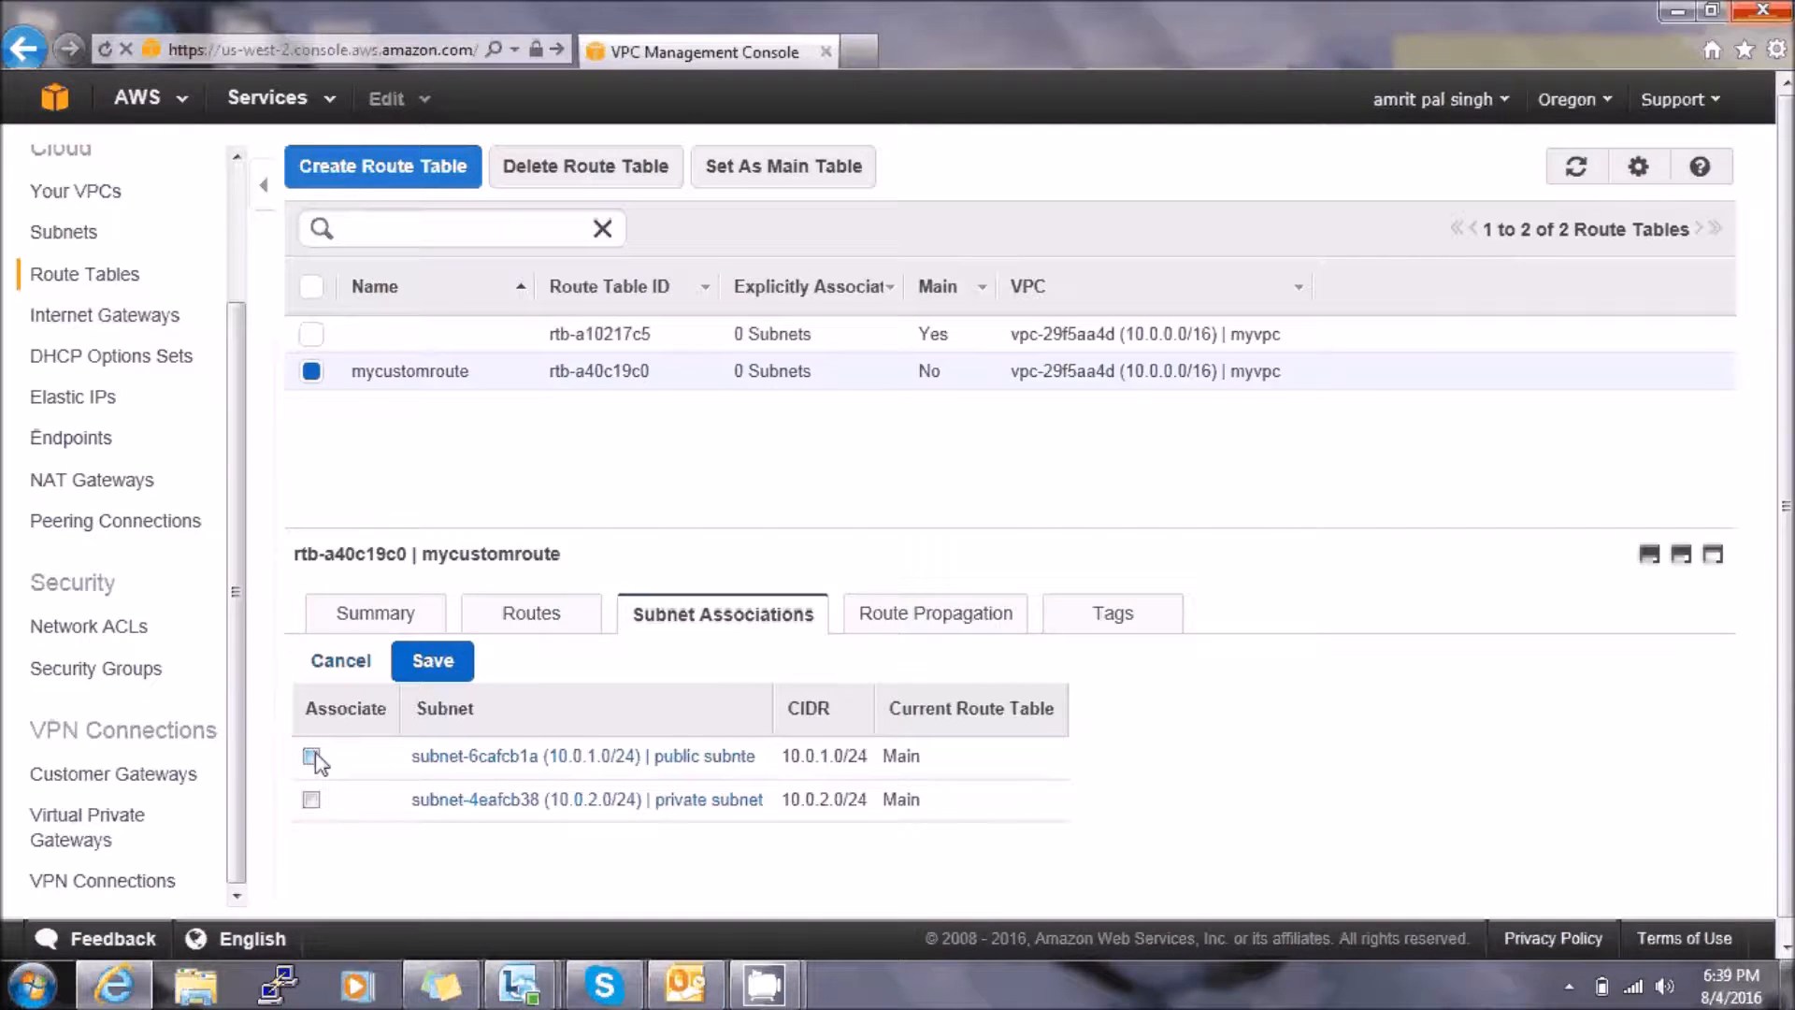
left_click(430, 664)
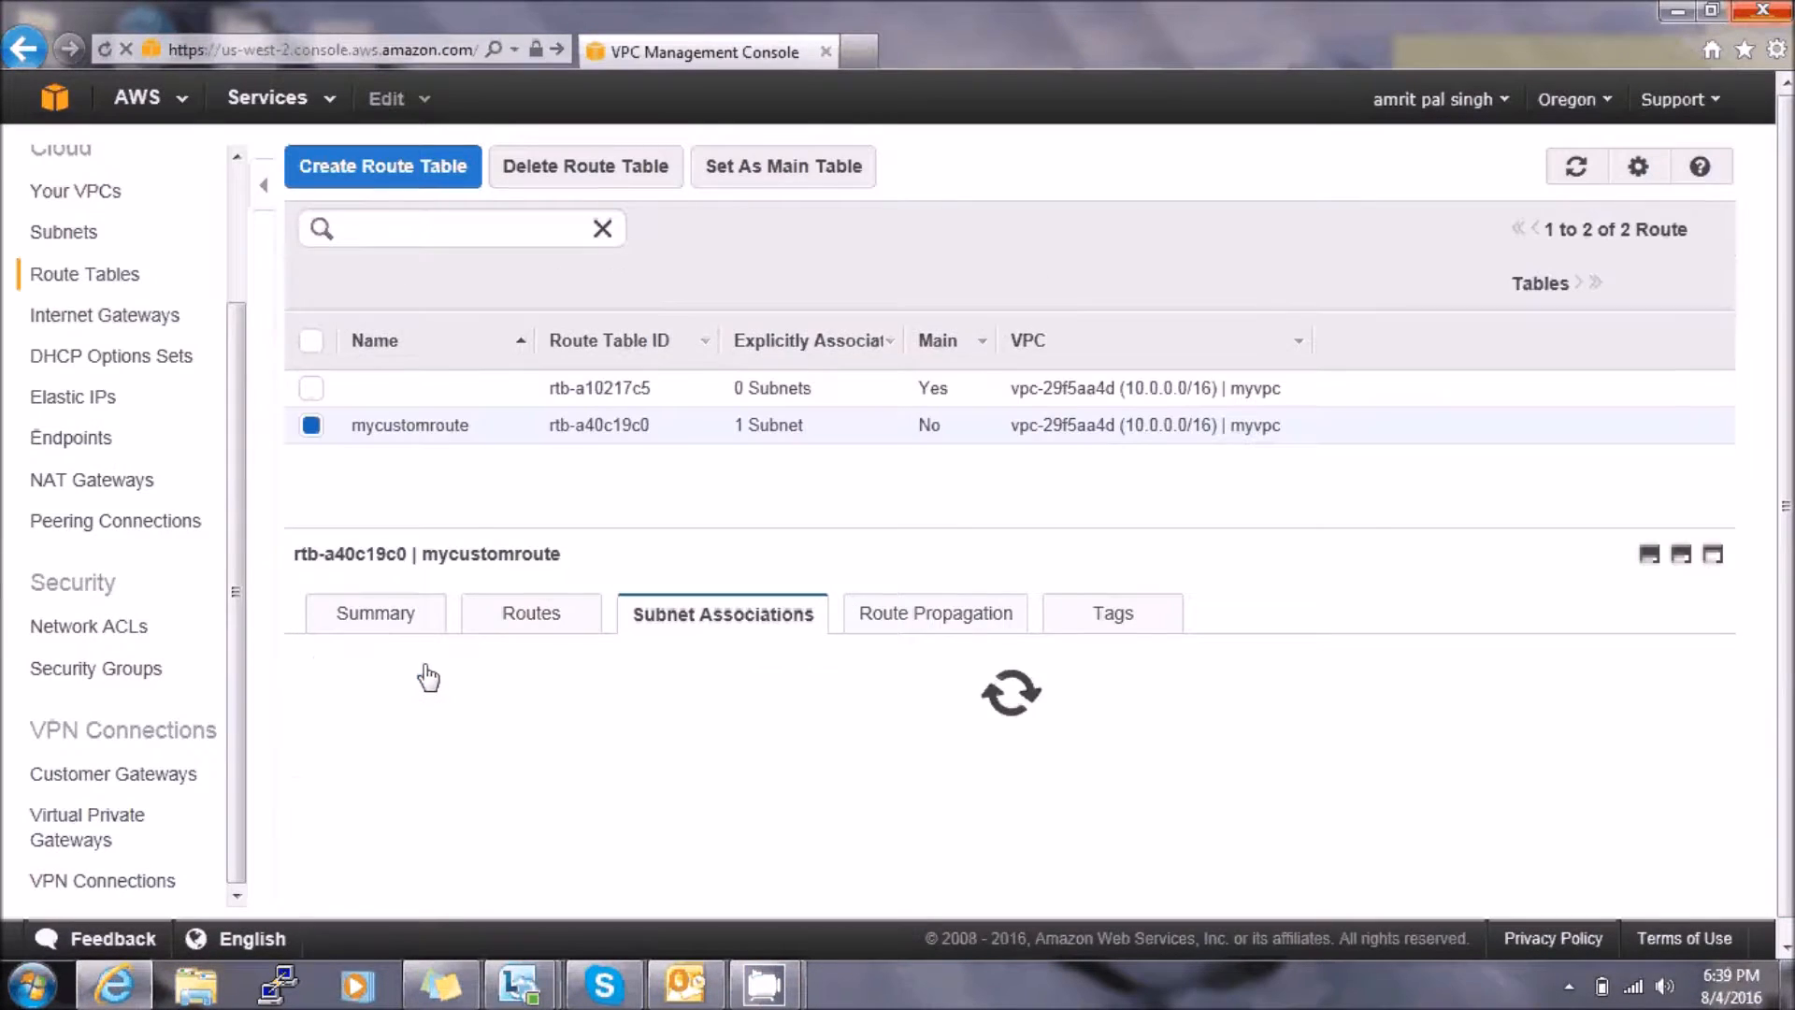
Associate the private subnet 10.0.2.0/24 with the main, unnamed route table of myvpc and save
left_click(311, 334)
left_click(311, 371)
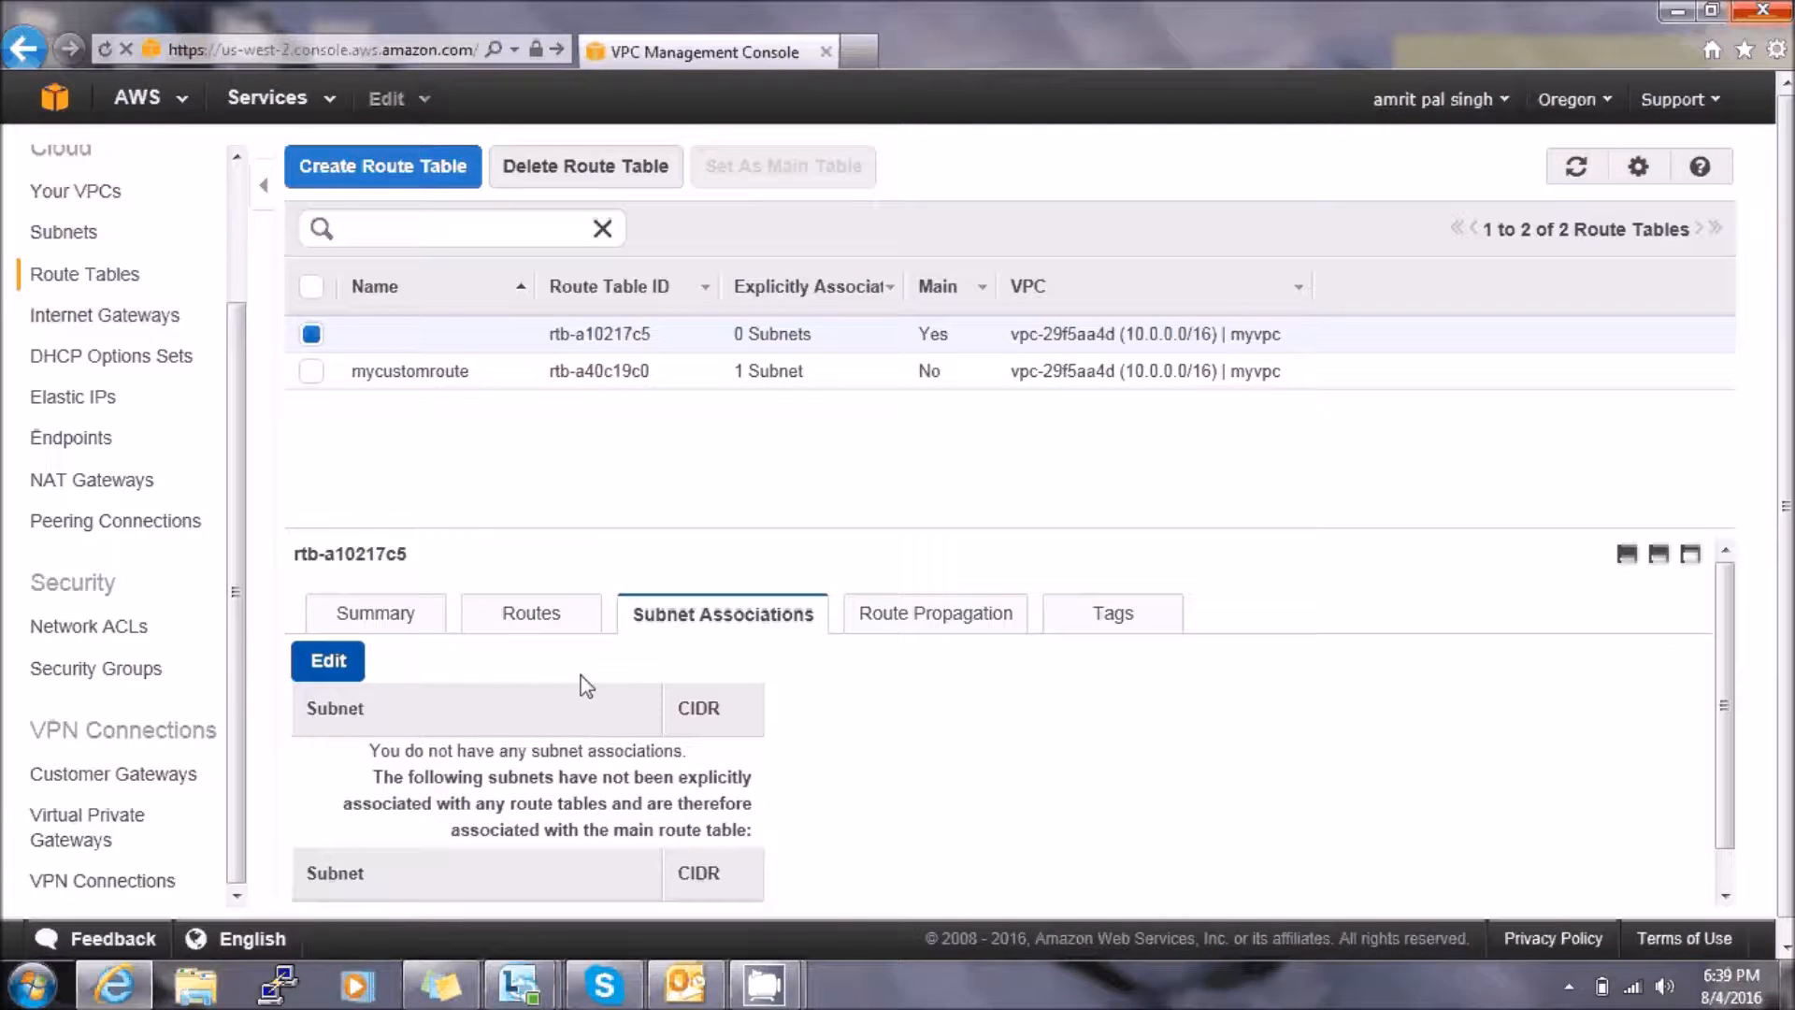
left_click(336, 662)
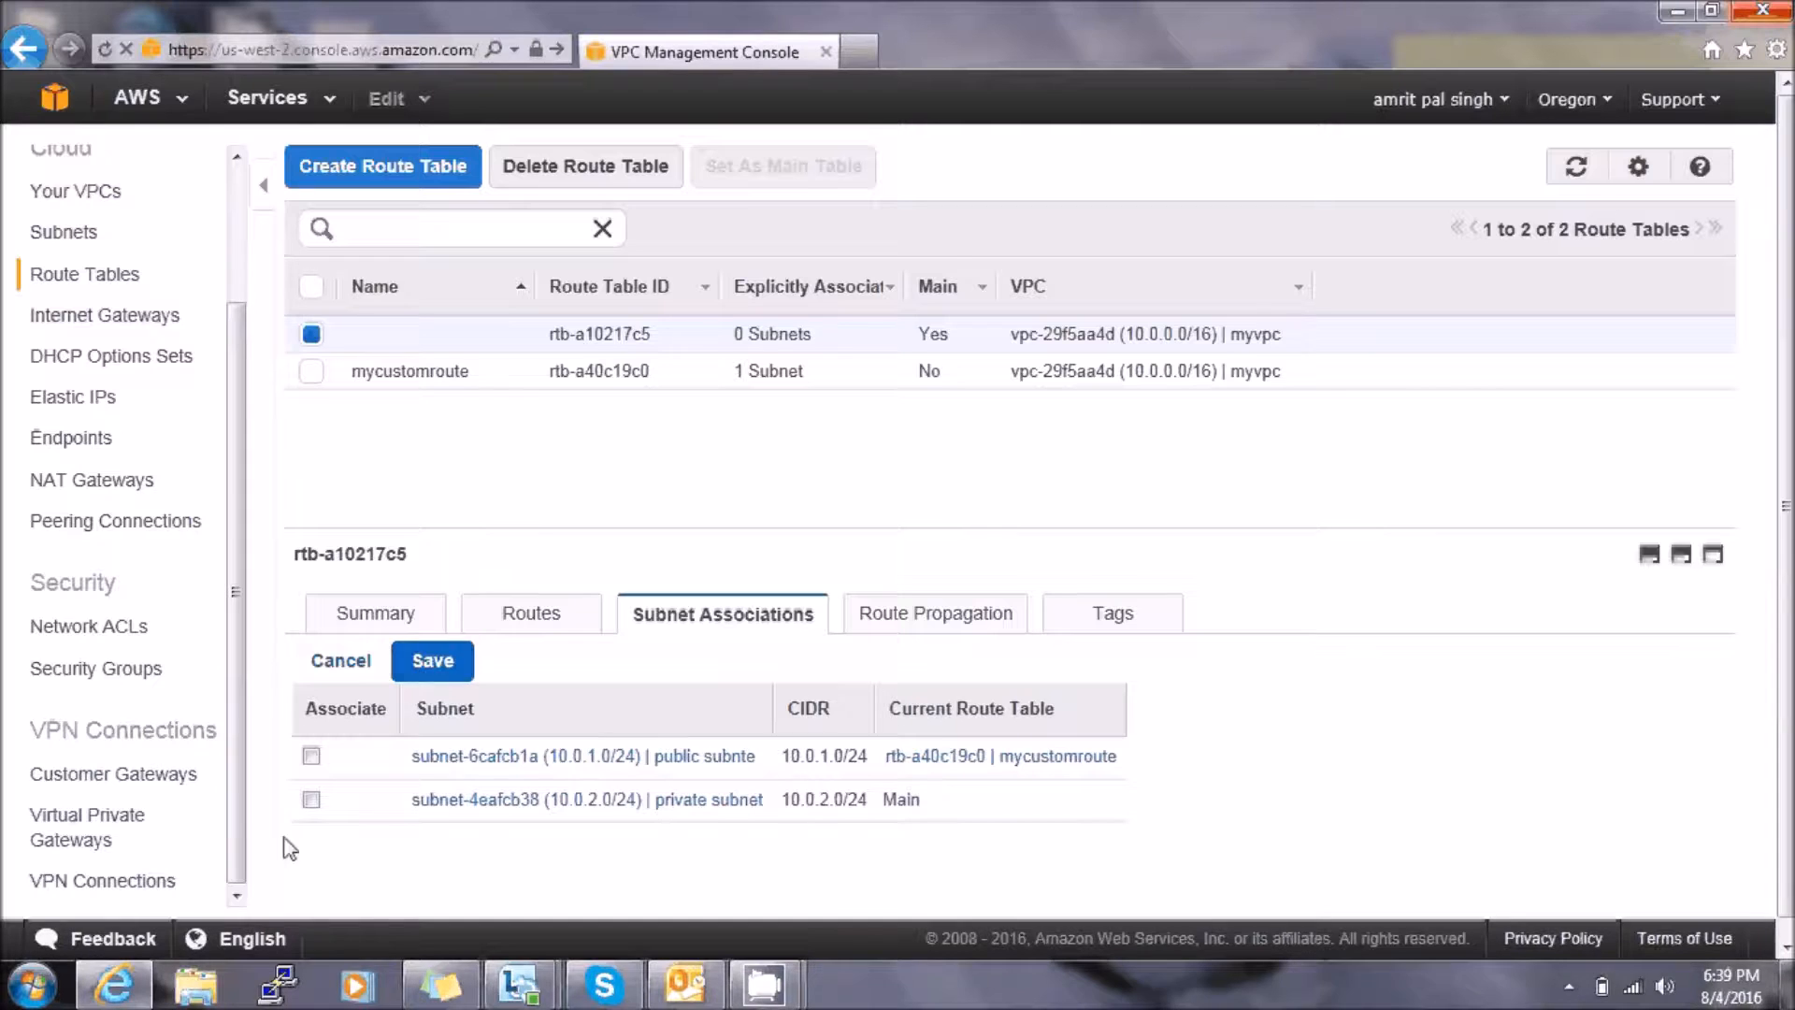
left_click(311, 799)
left_click(432, 660)
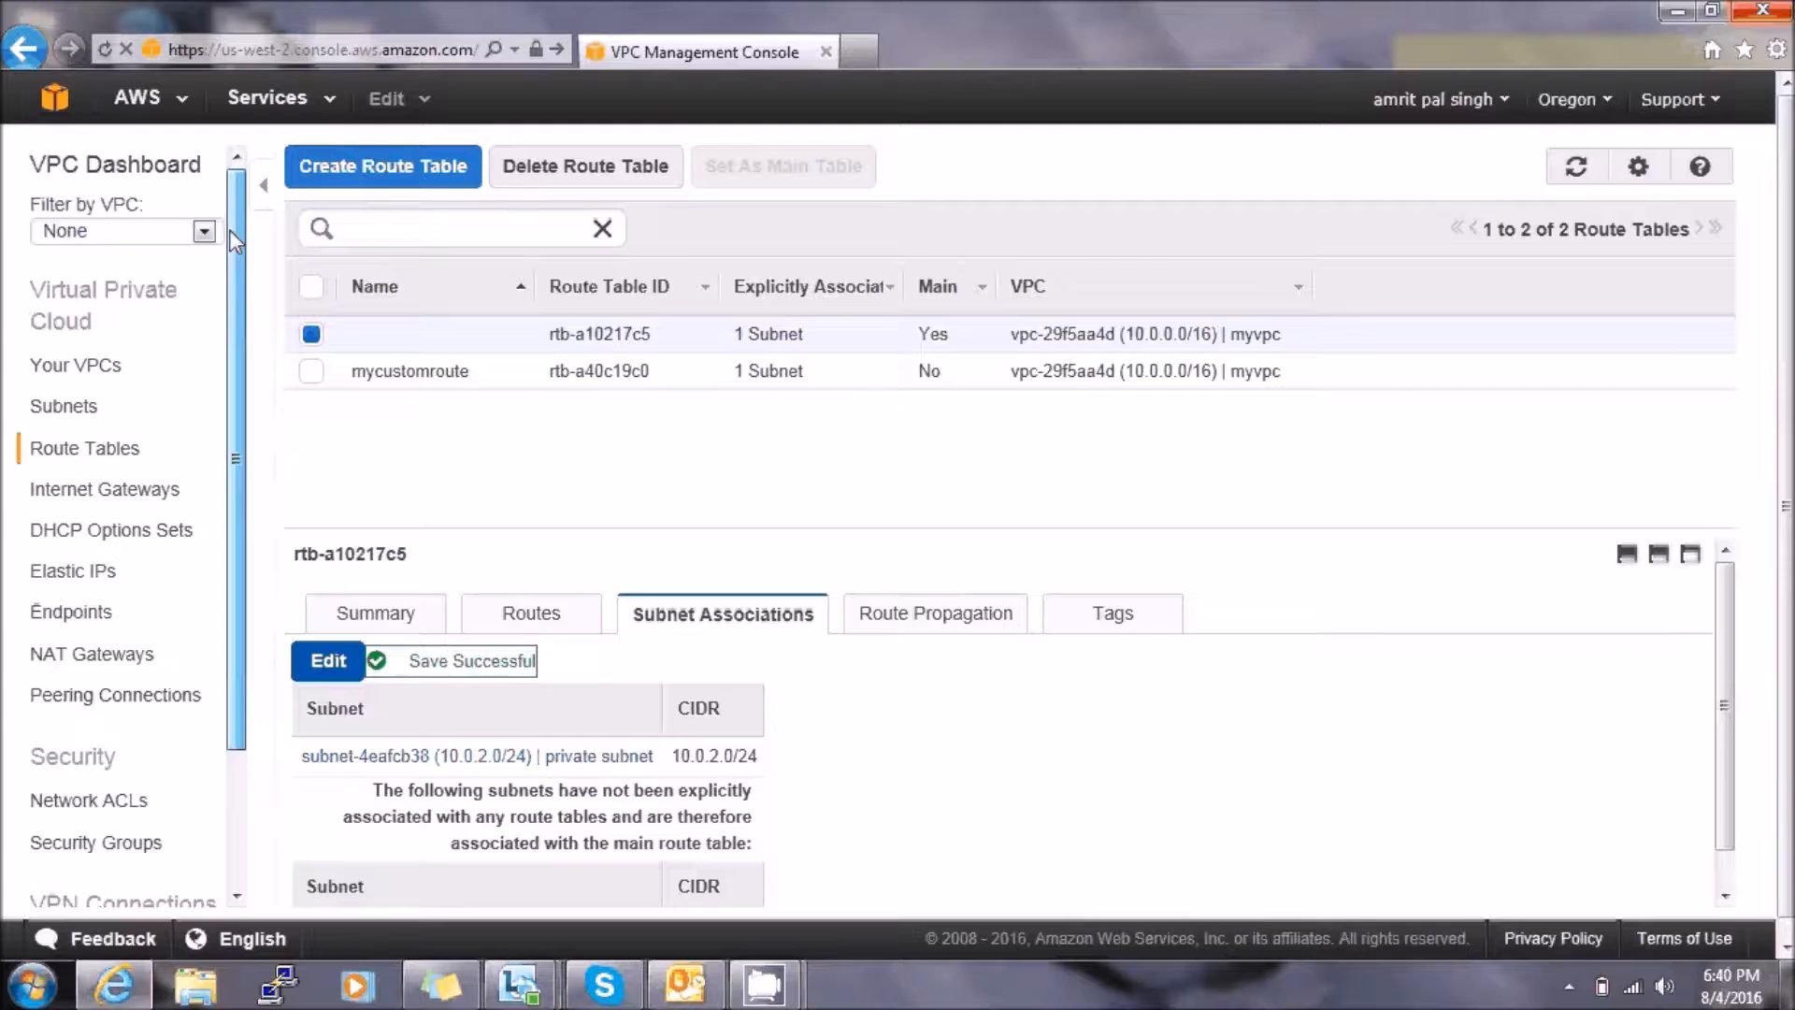
Start launching an EC2 instance from Amazon Linux AMI 2016.03.3 (HVM) with the t2.micro type and proceed to its instance details
left_click(50, 101)
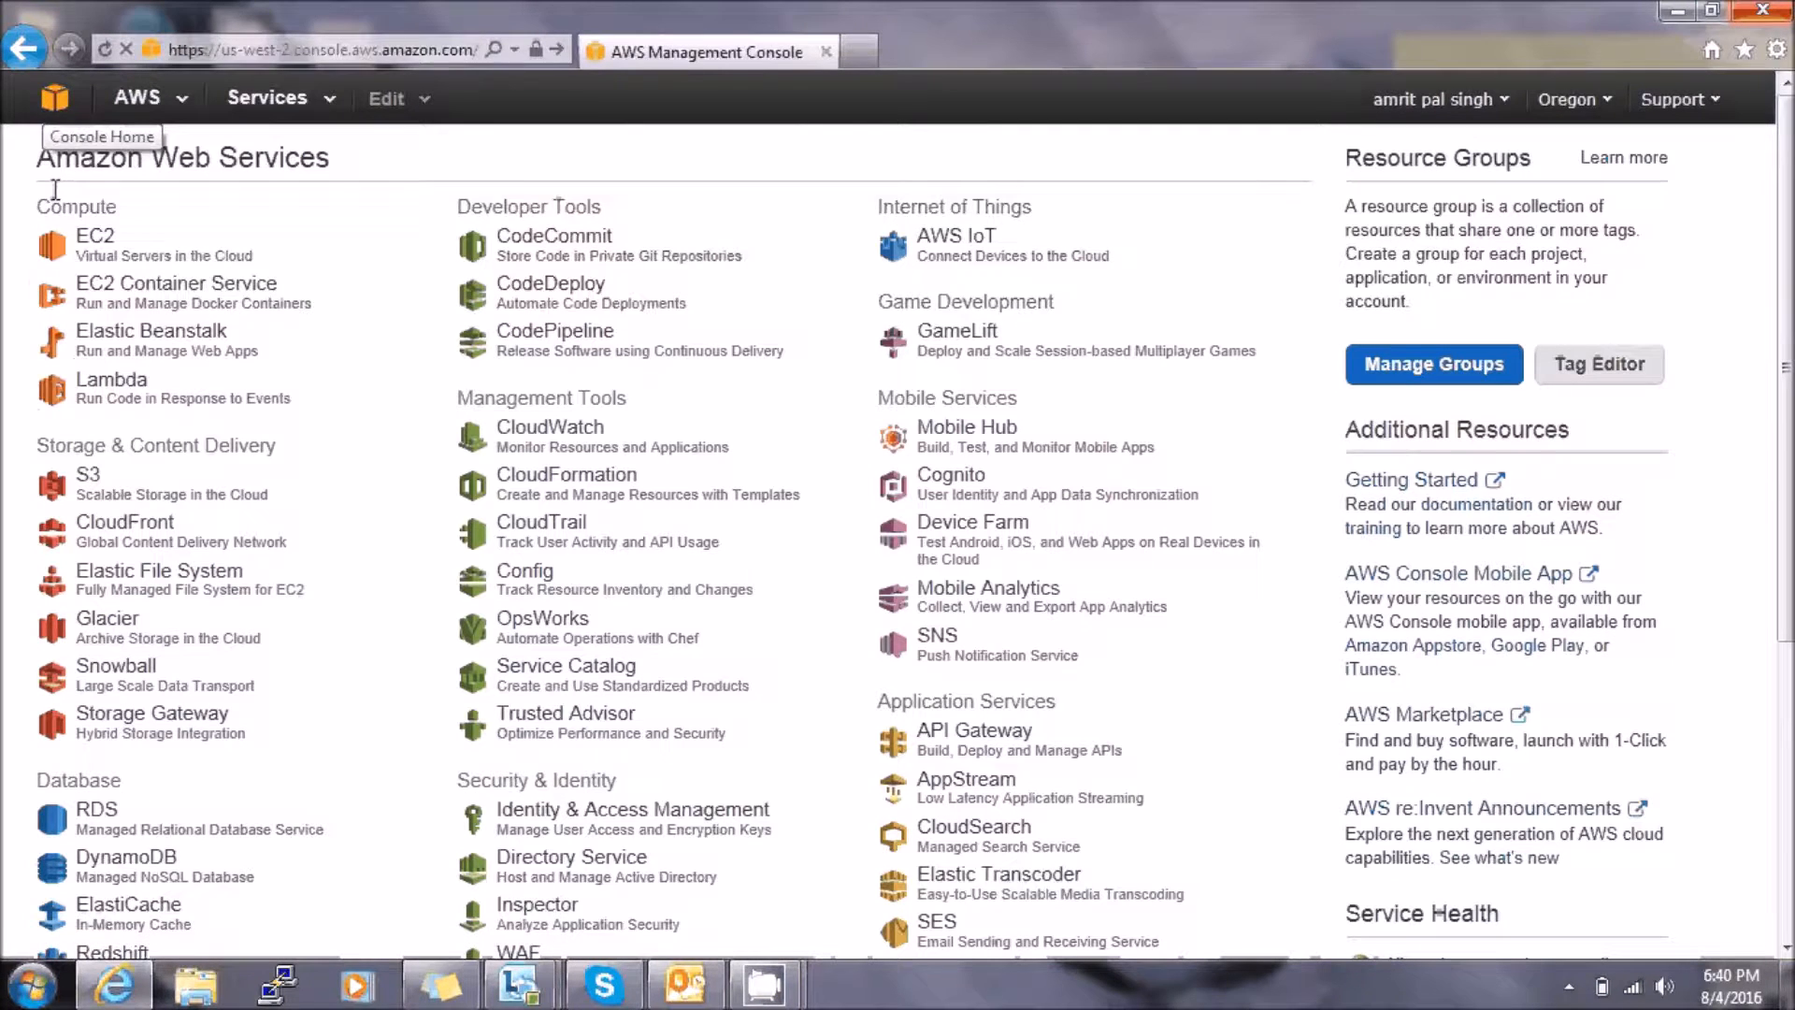
left_click(112, 257)
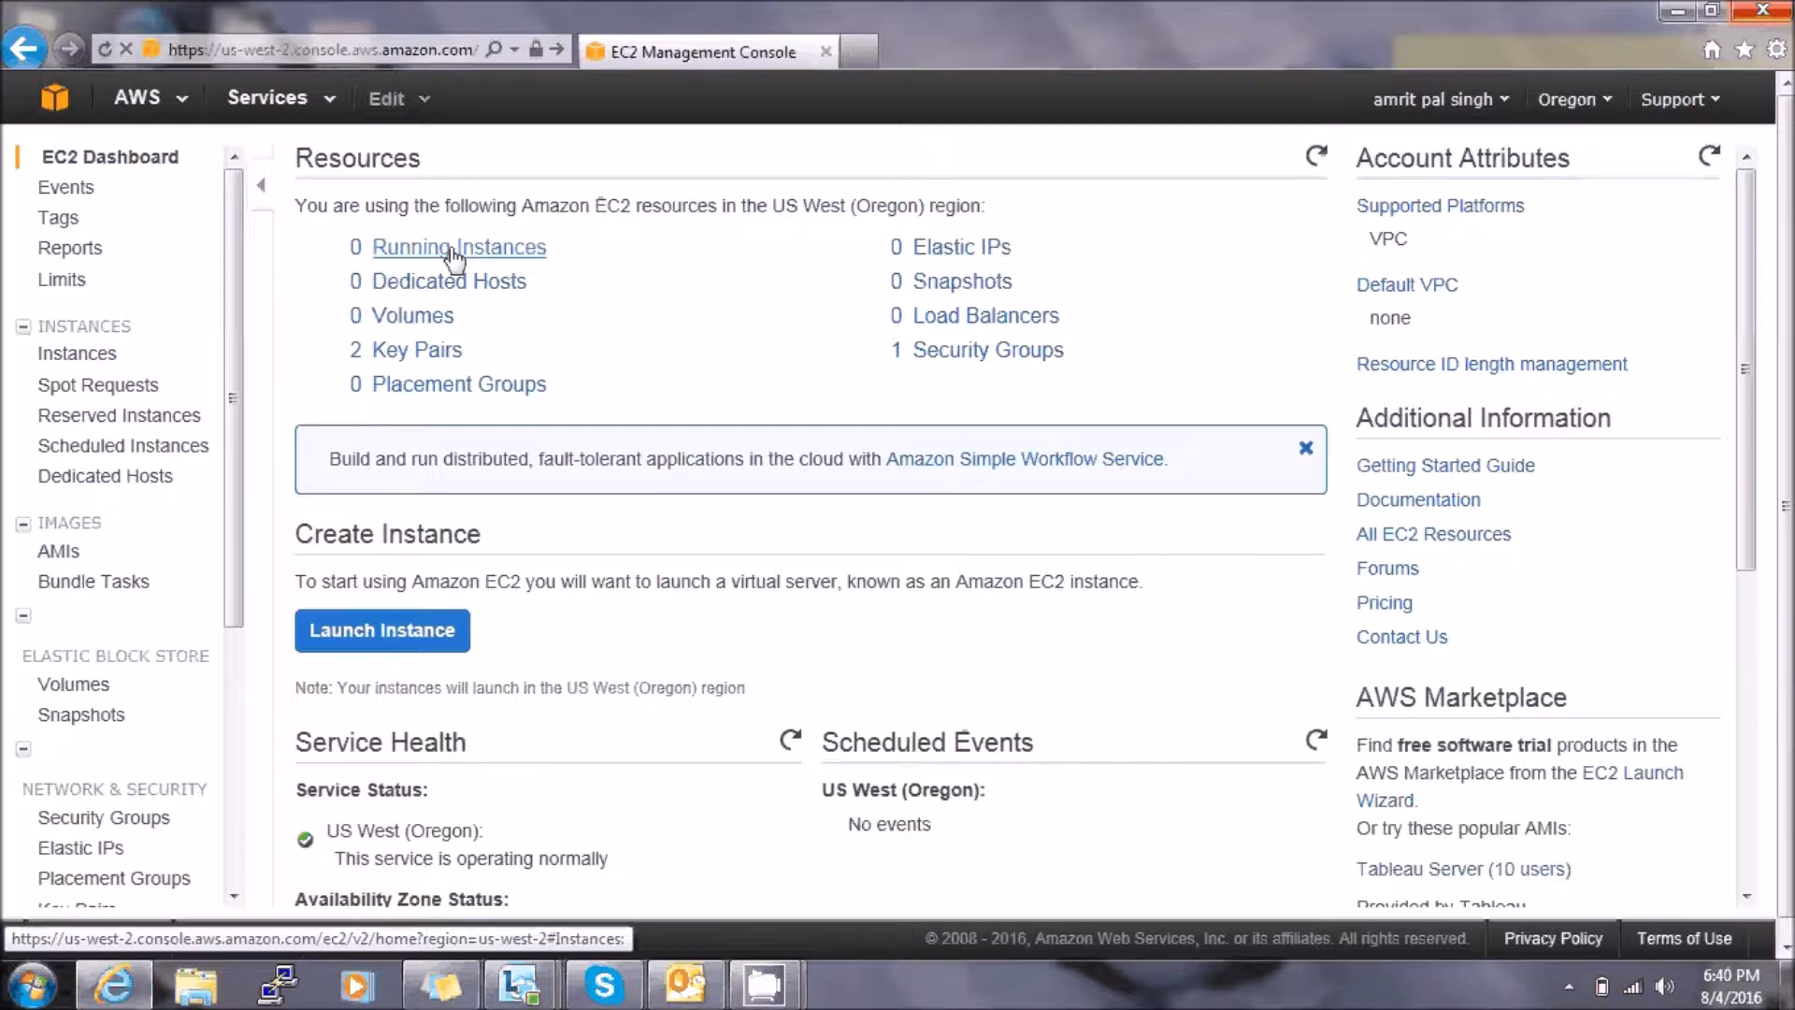
left_click(397, 247)
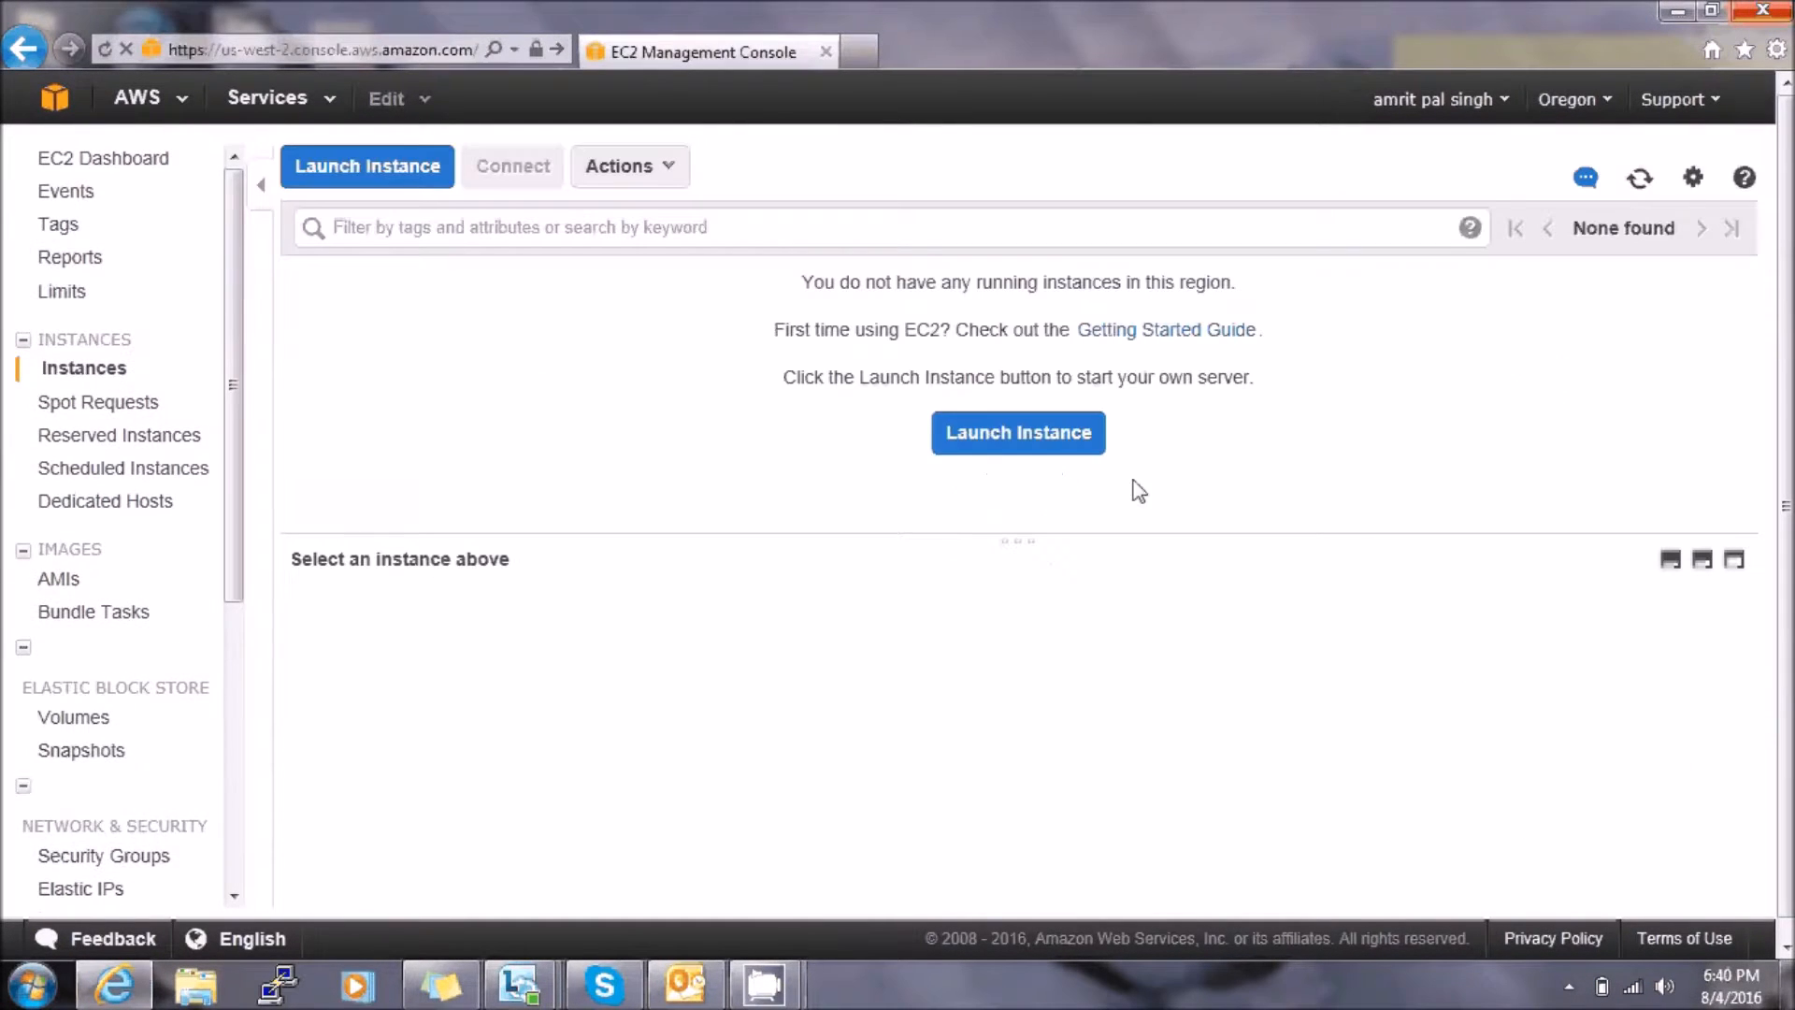
left_click(1070, 445)
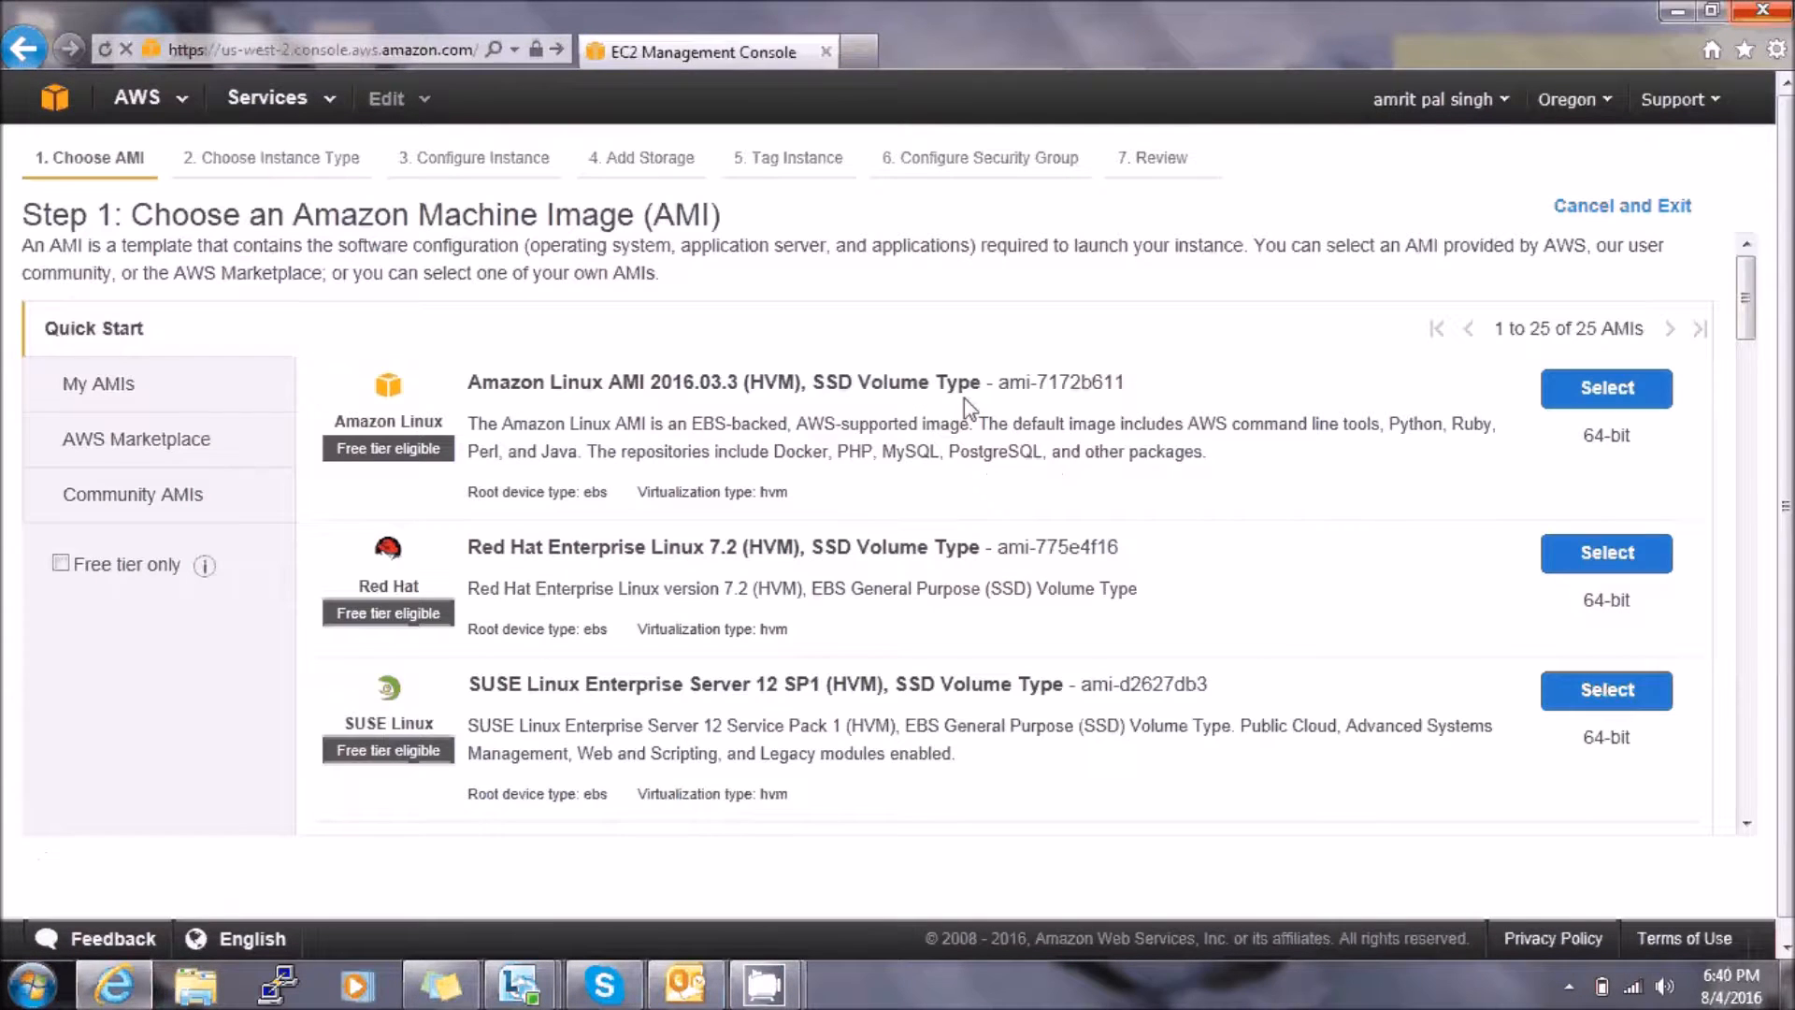
left_click(1555, 379)
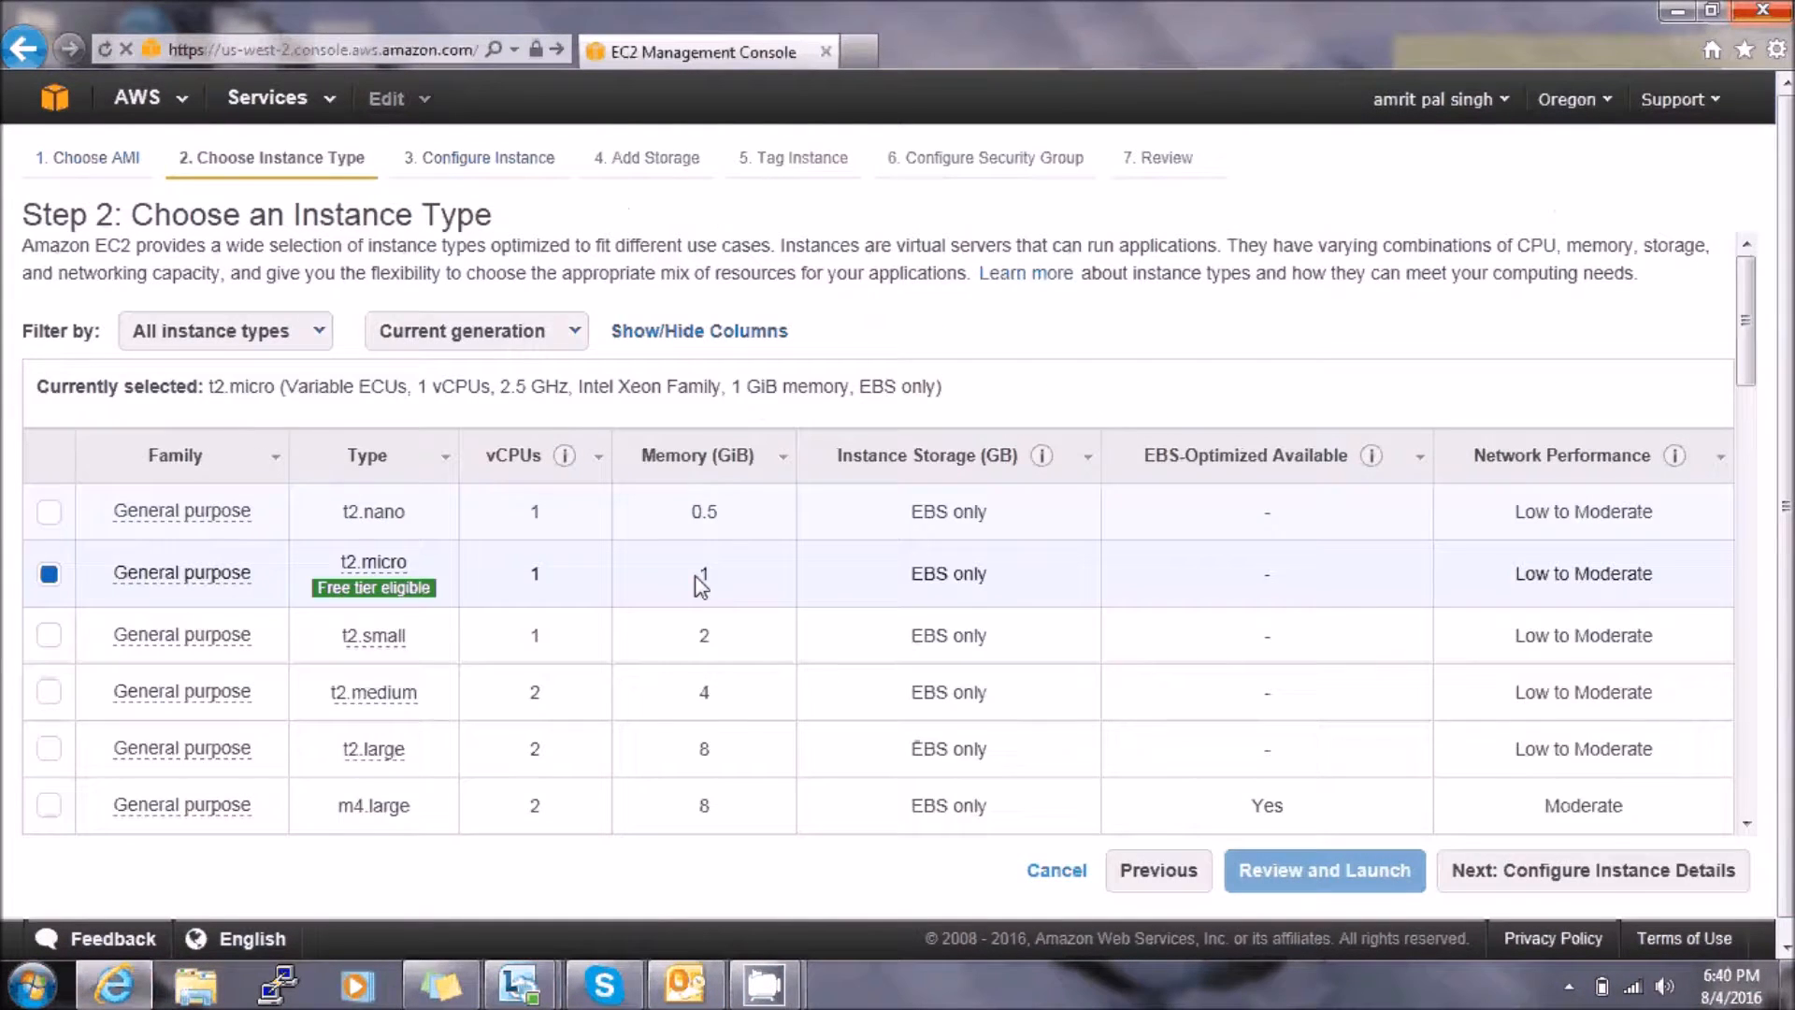
left_click(1547, 871)
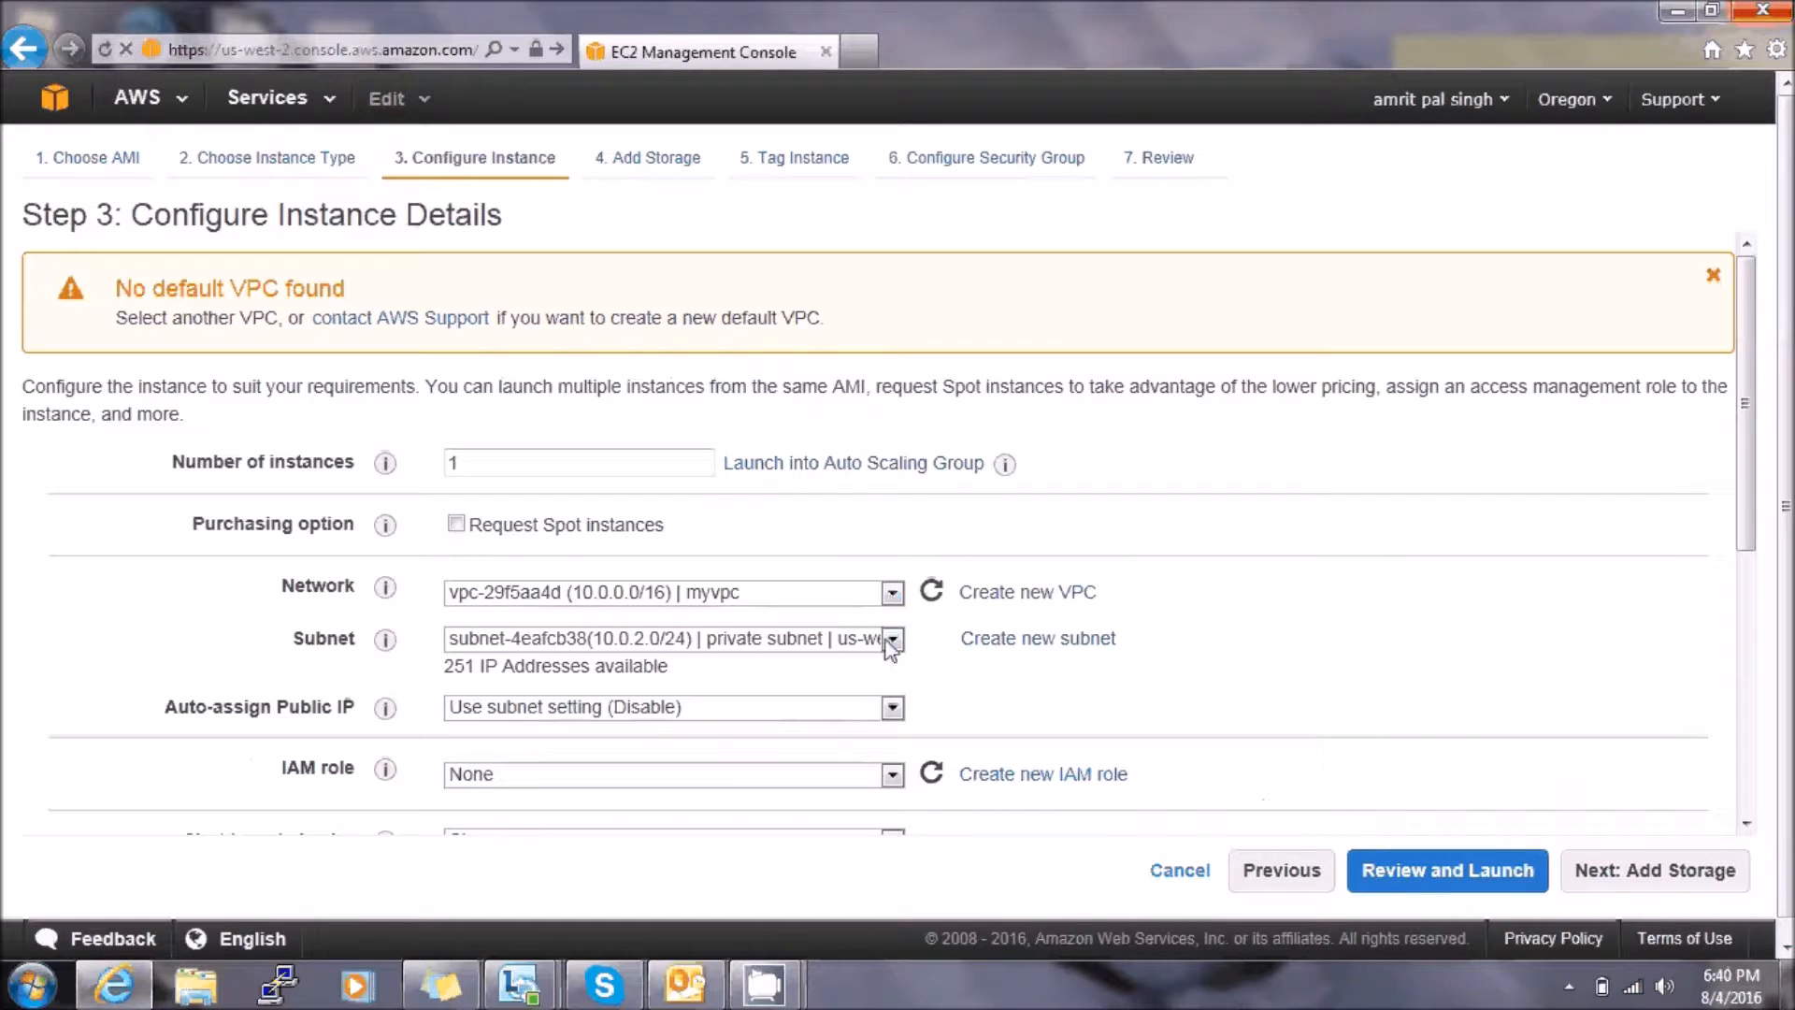
Place the instance in myvpc's public subnet 10.0.1.0/24, enable Auto-assign Public IP, and proceed to storage
left_click(893, 640)
left_click(855, 685)
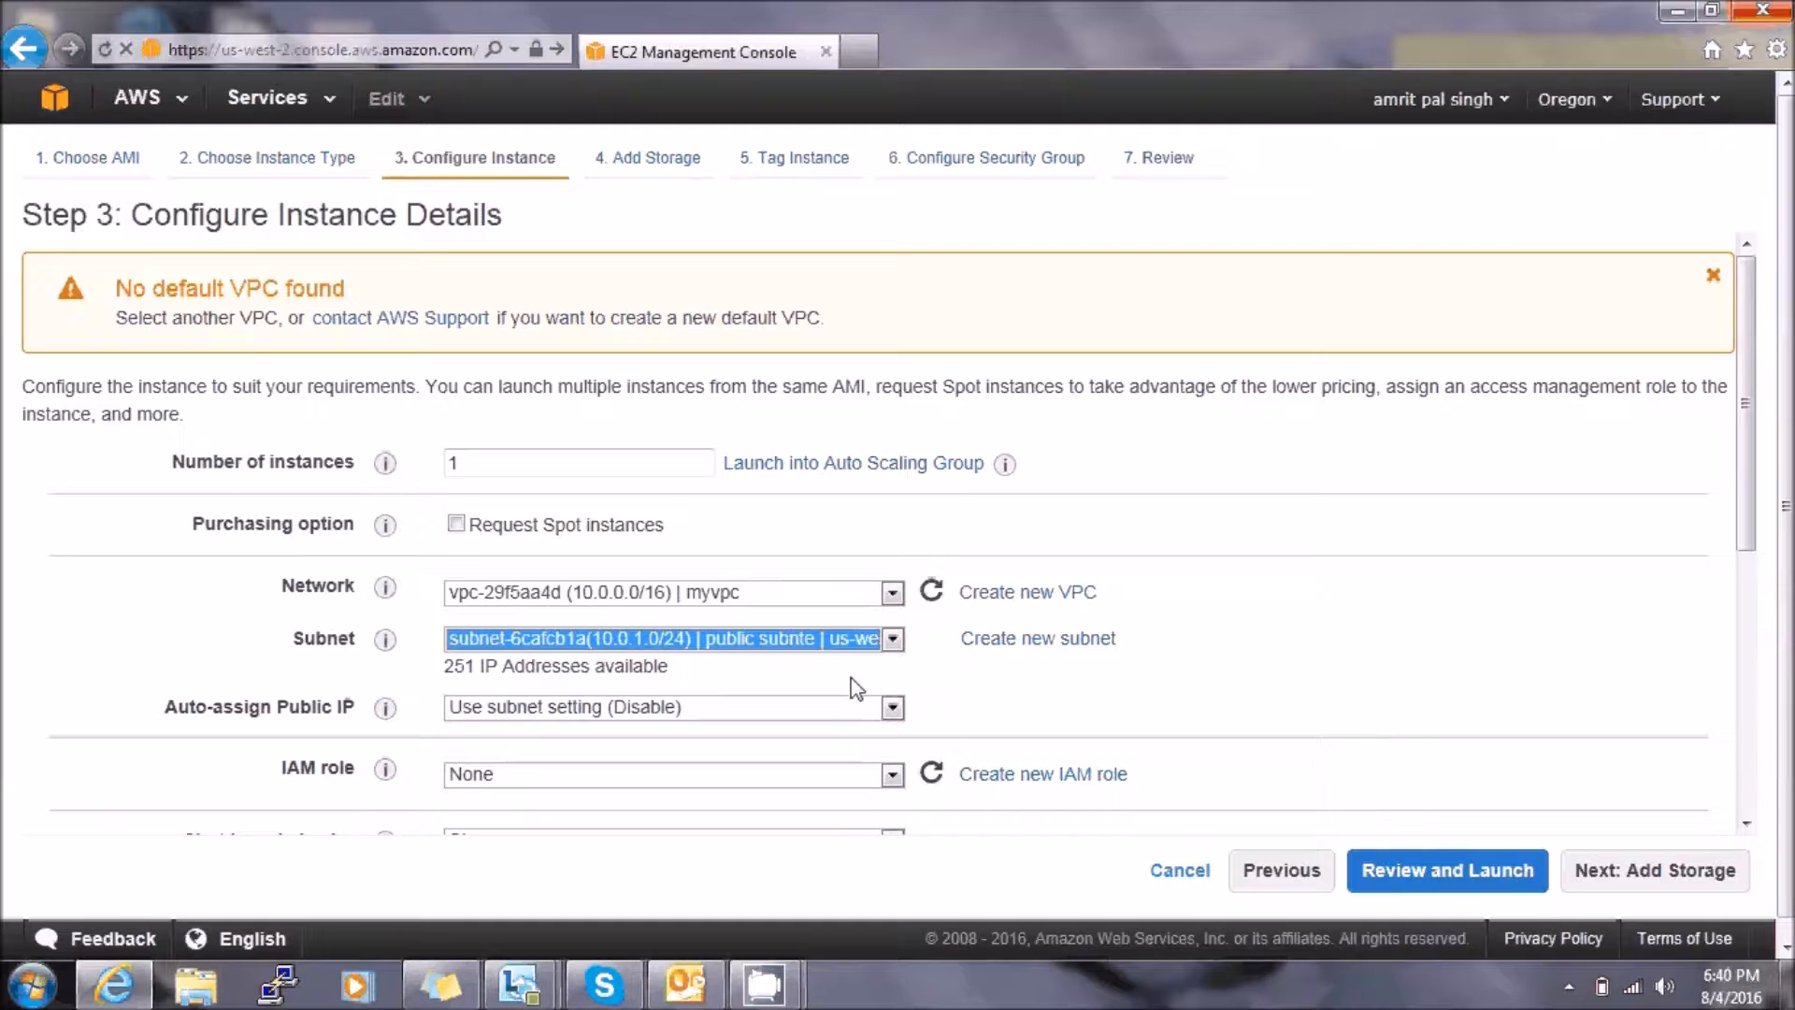
left_click(799, 708)
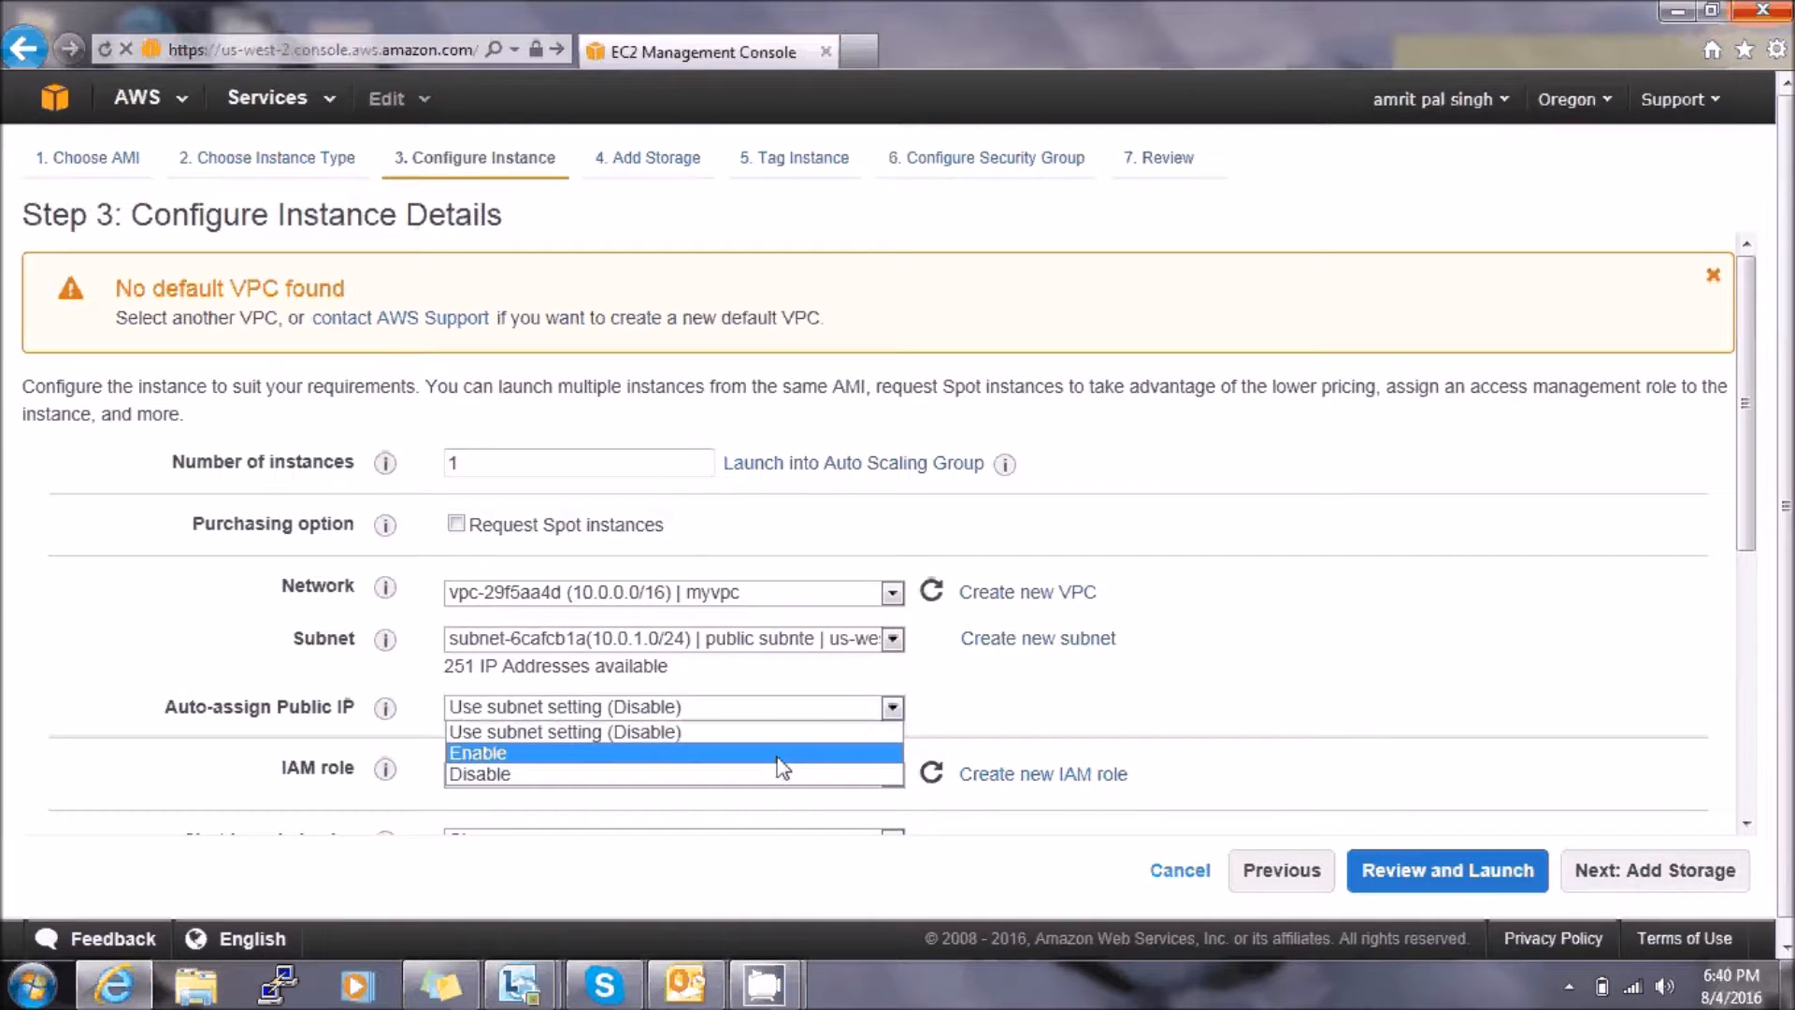
left_click(777, 758)
left_click(1615, 869)
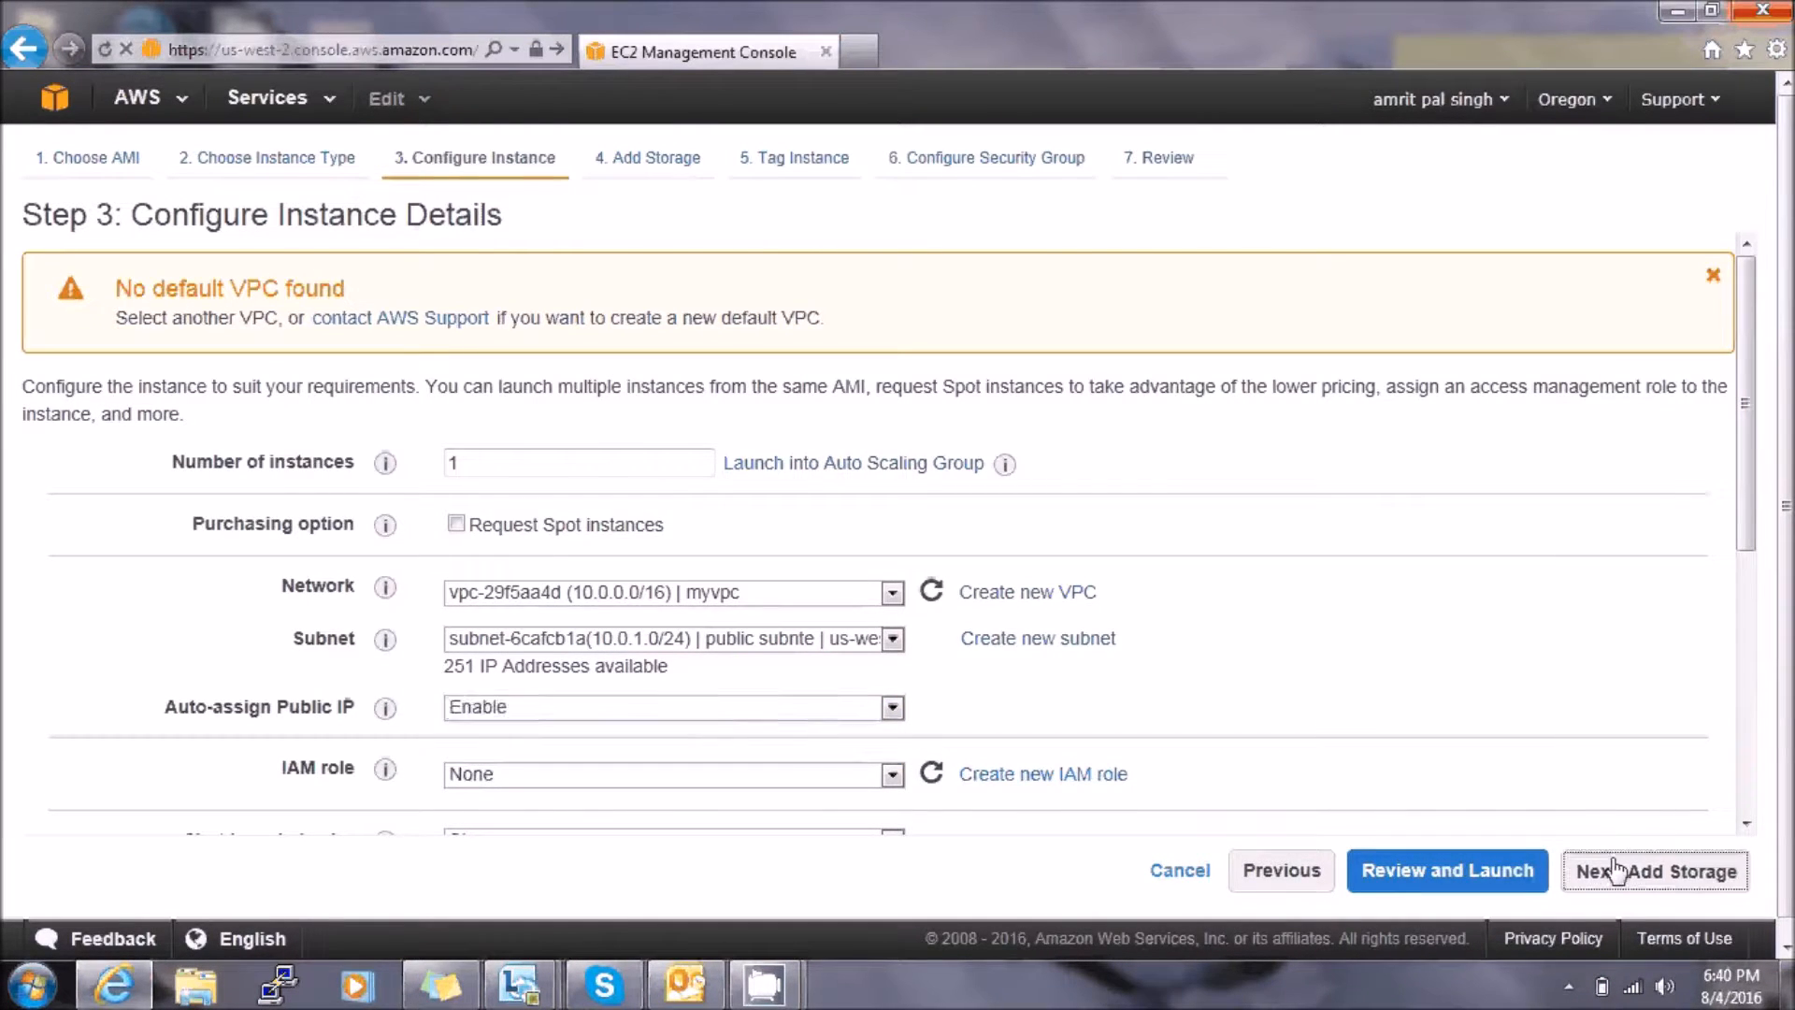
Keep the default storage and tag the instance with the Name value "public machine", then proceed to the security group settings
left_click(1616, 869)
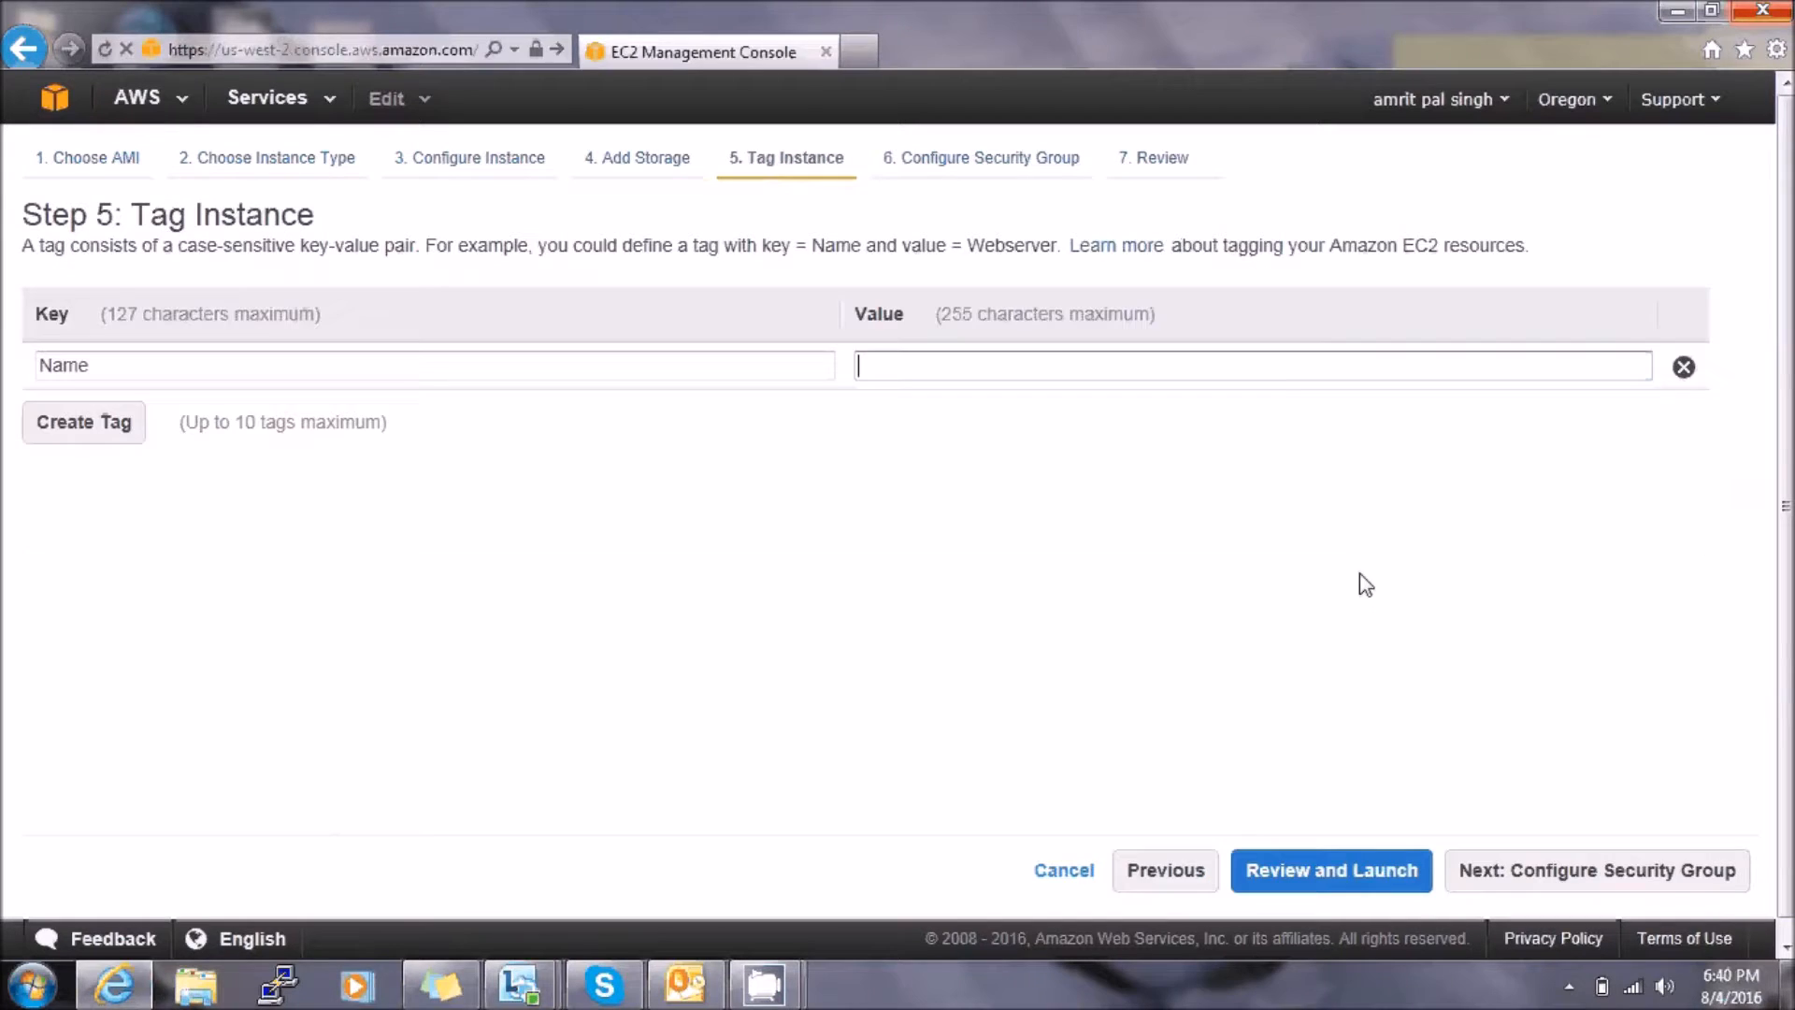
type("publ")
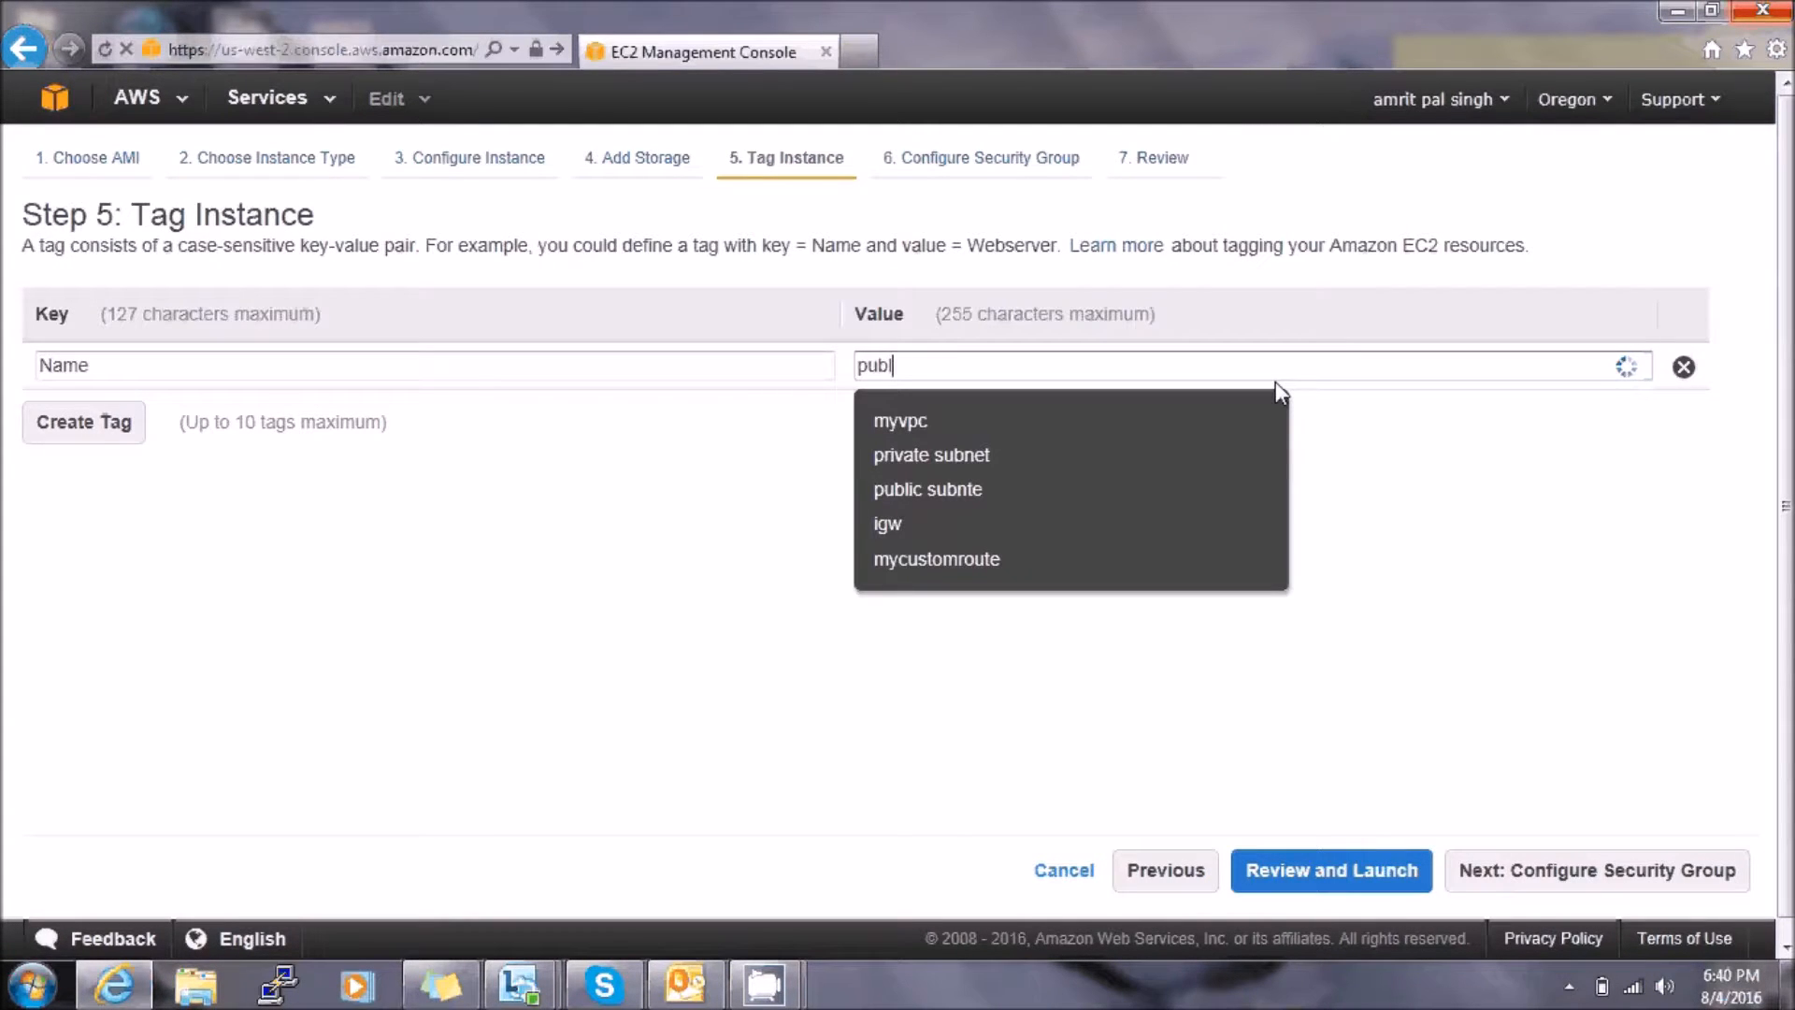
type("ic machine")
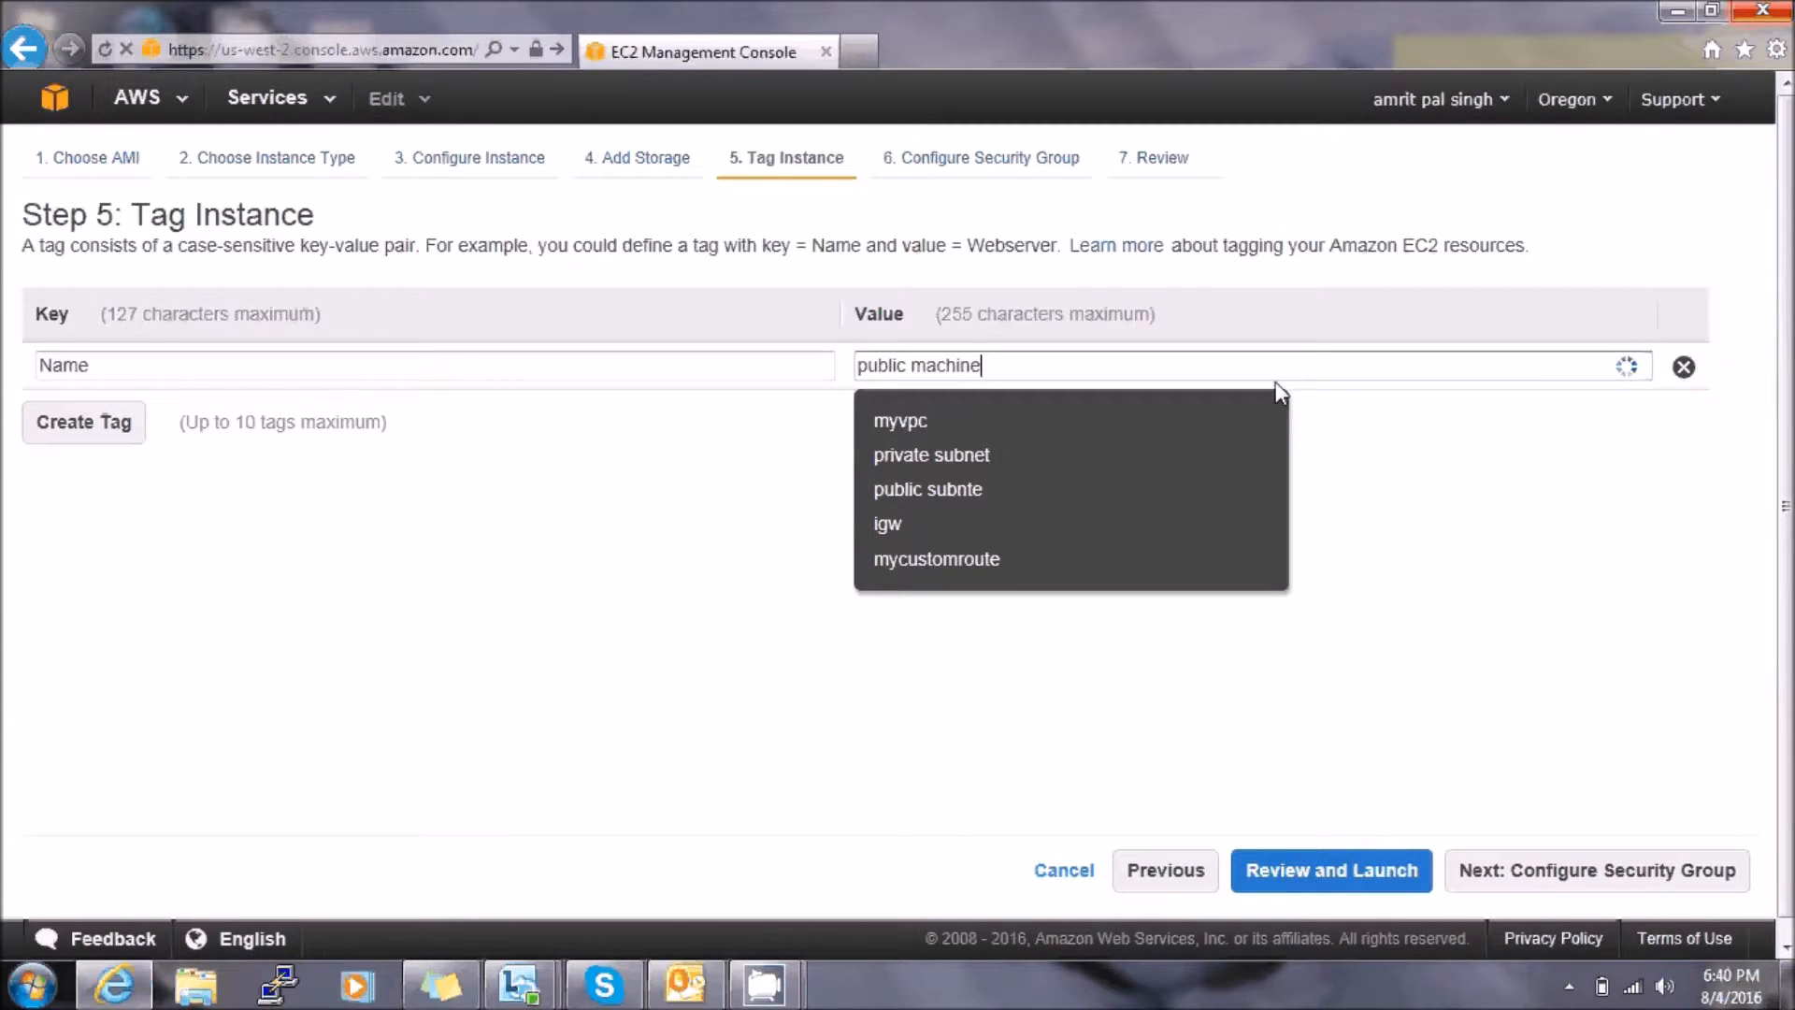
left_click(1449, 499)
left_click(1600, 878)
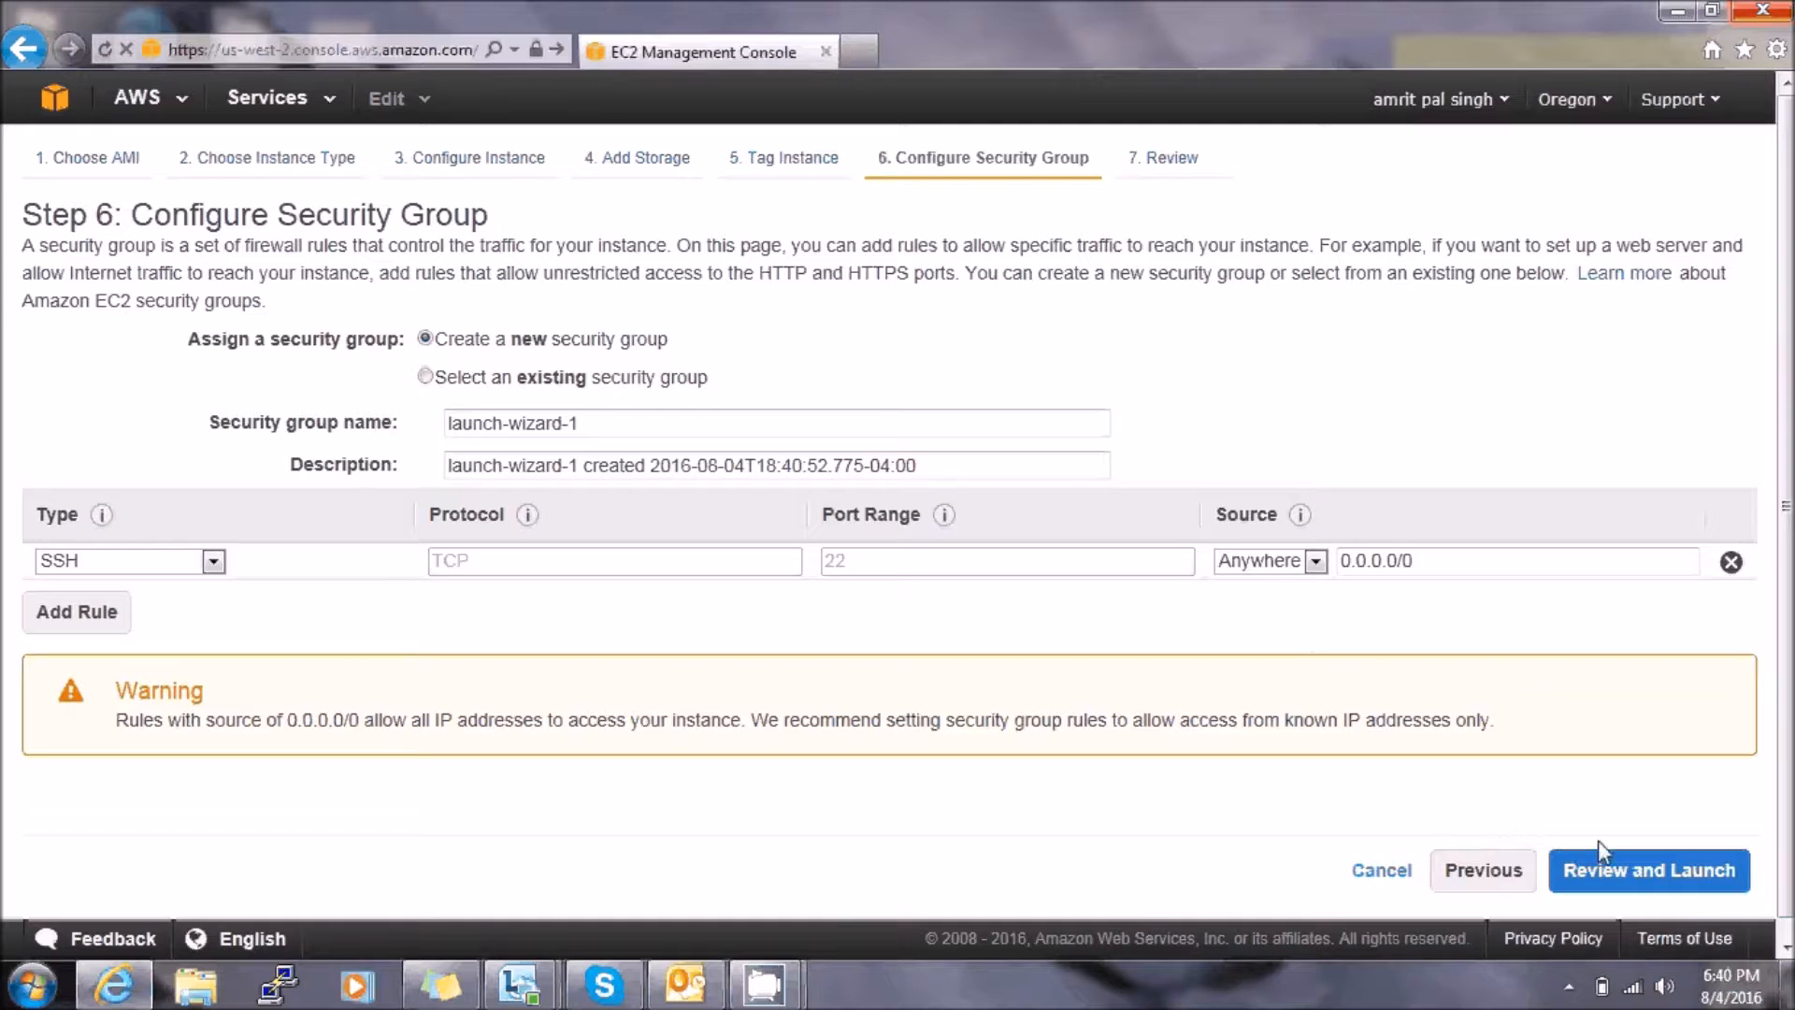
Launch the public machine with the default new security group launch-wizard-1 and the existing Jenkins_pal key pair, acknowledging access to the key file
left_click(1597, 867)
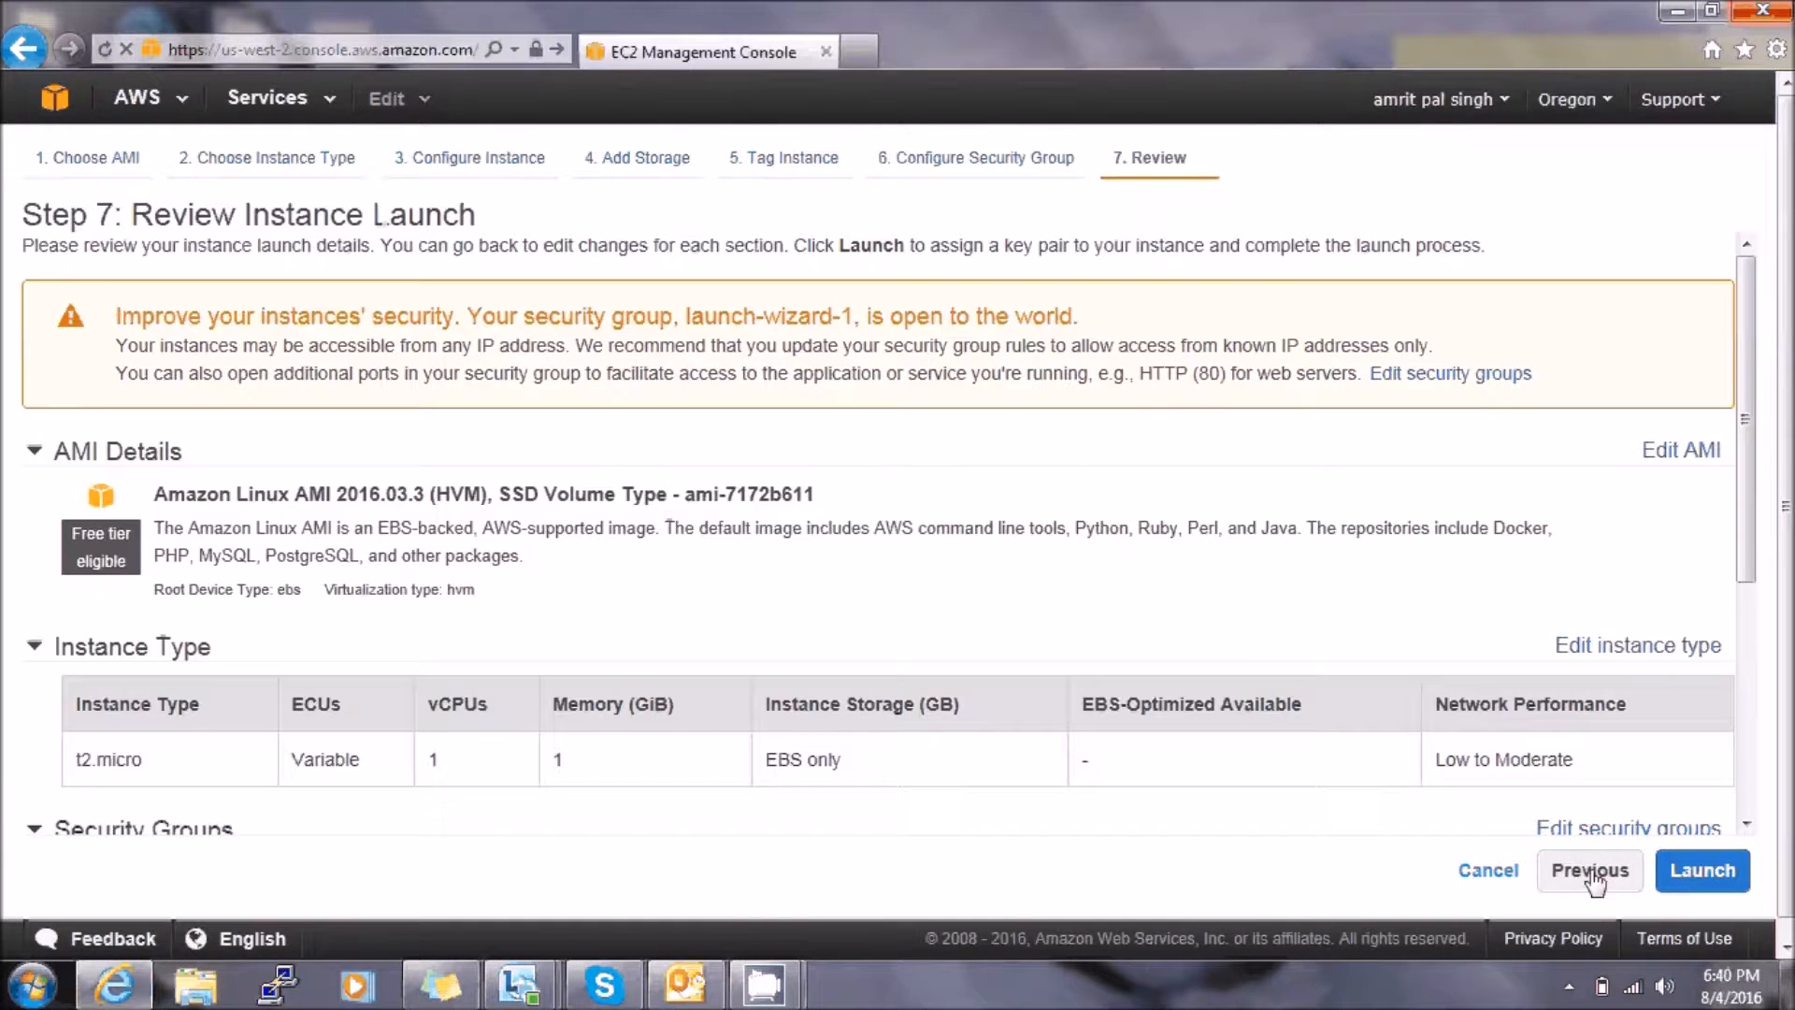
left_click(1701, 870)
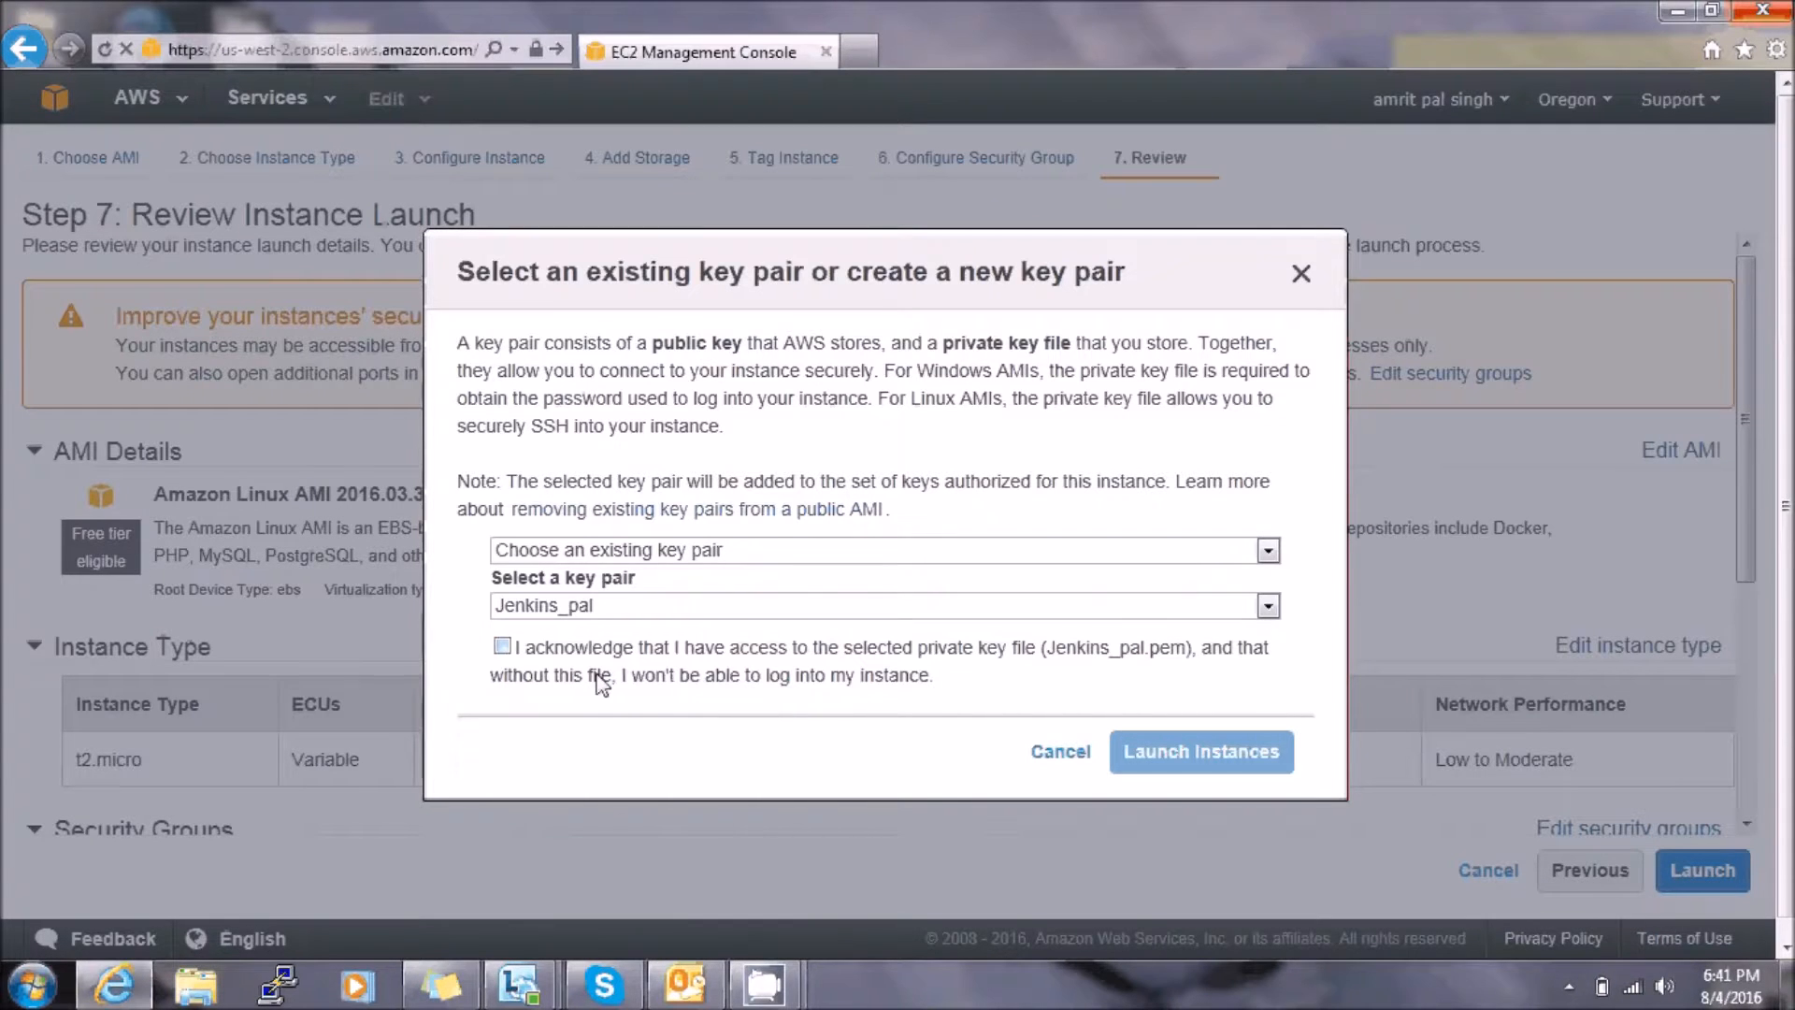
left_click(502, 645)
left_click(1150, 754)
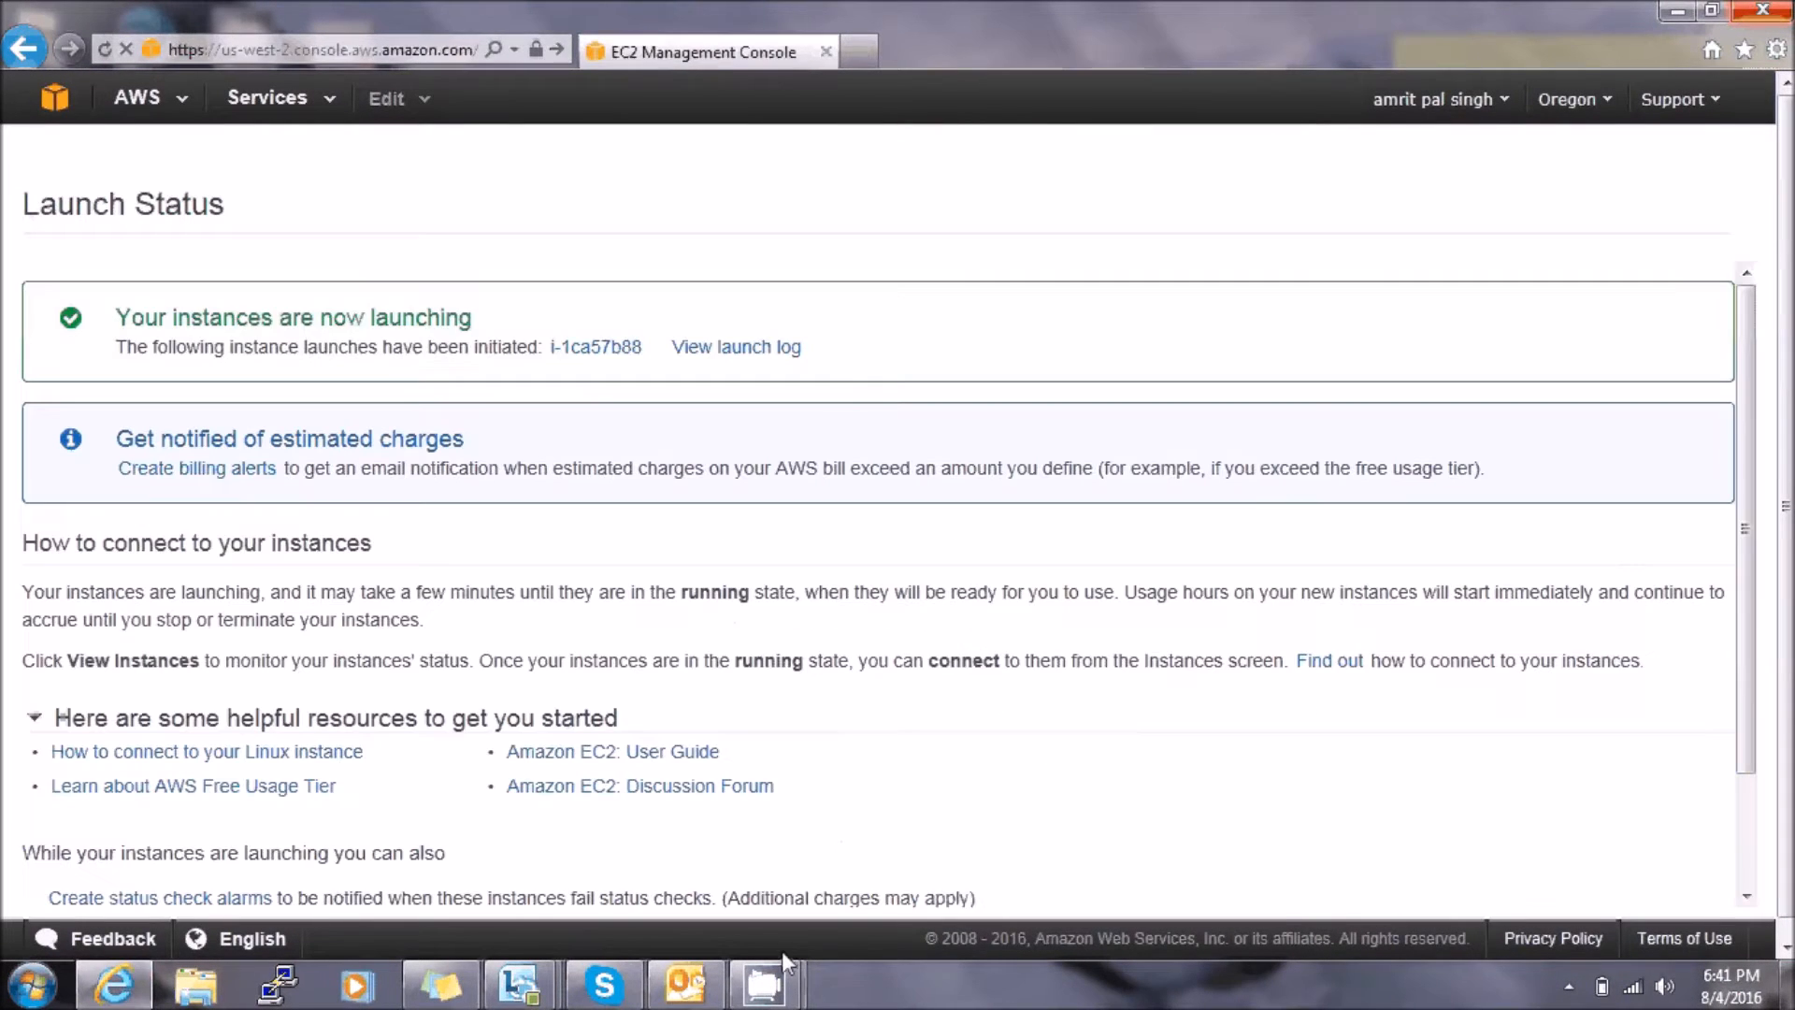
Start a second t2.micro instance from Amazon Linux AMI 2016.03.3, keeping myvpc, private subnet 10.0.2.0/24 and the default public IP setting
left_click(56, 108)
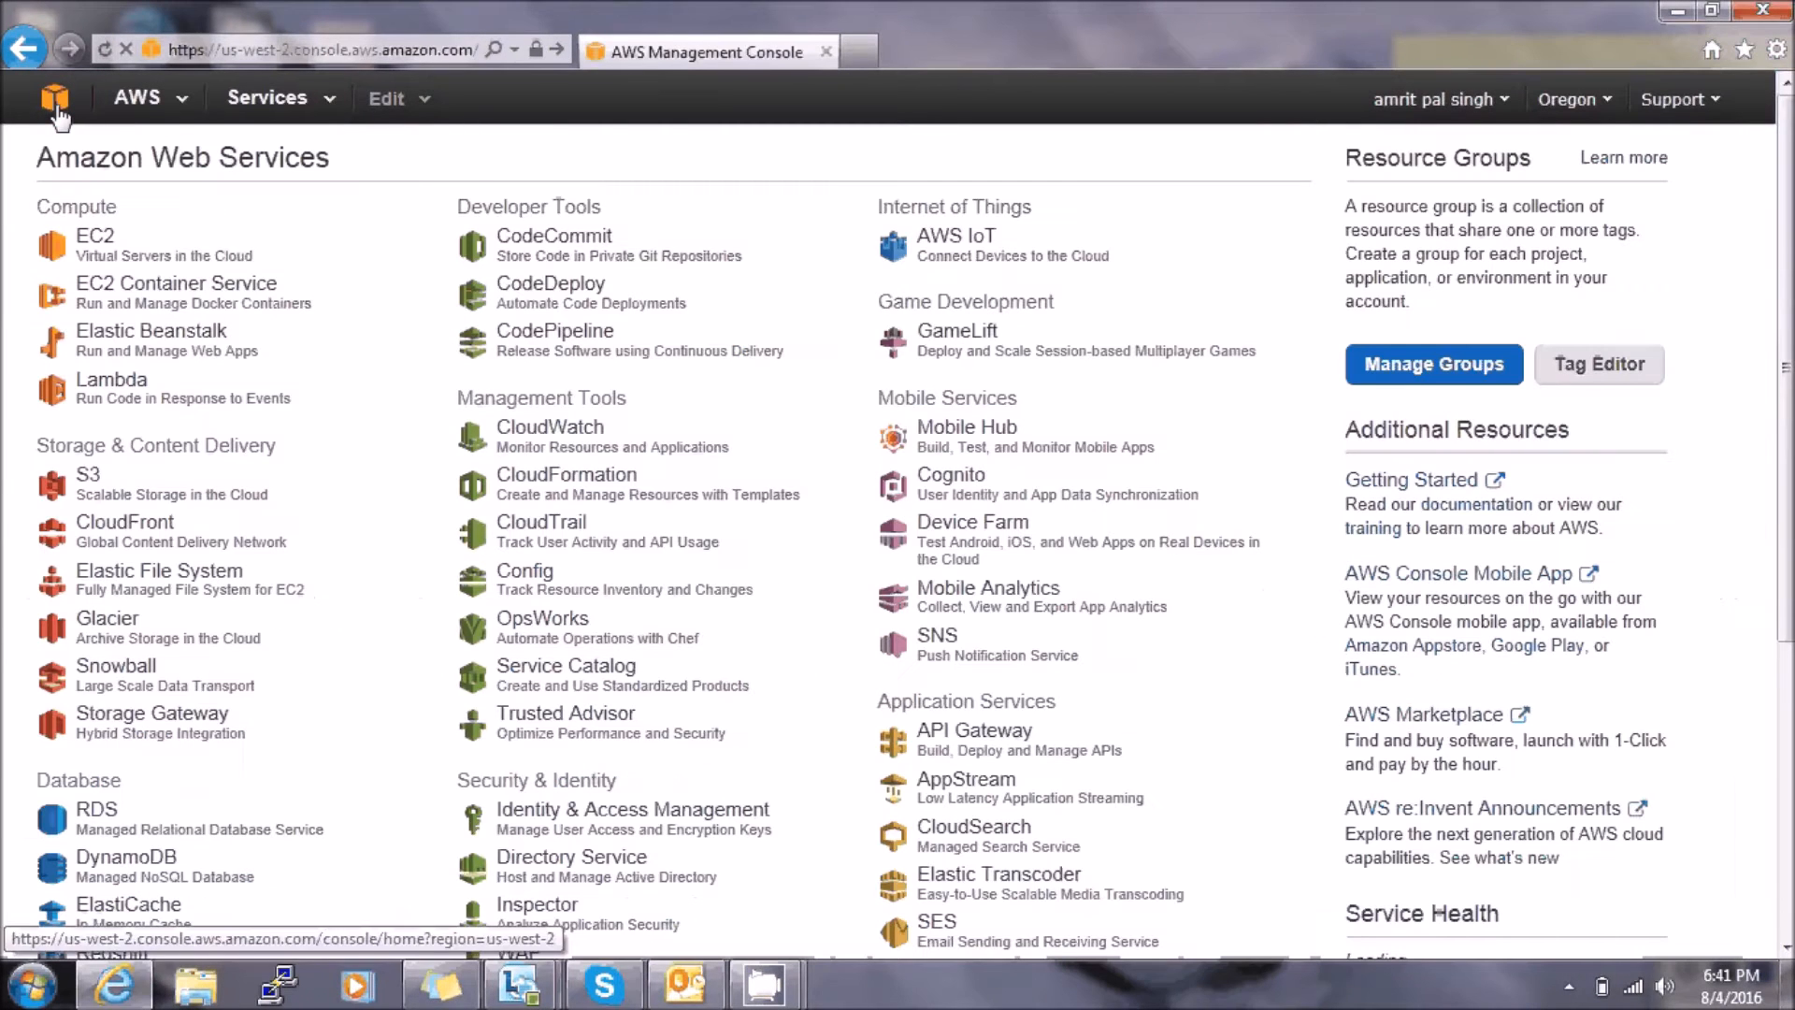
left_click(96, 252)
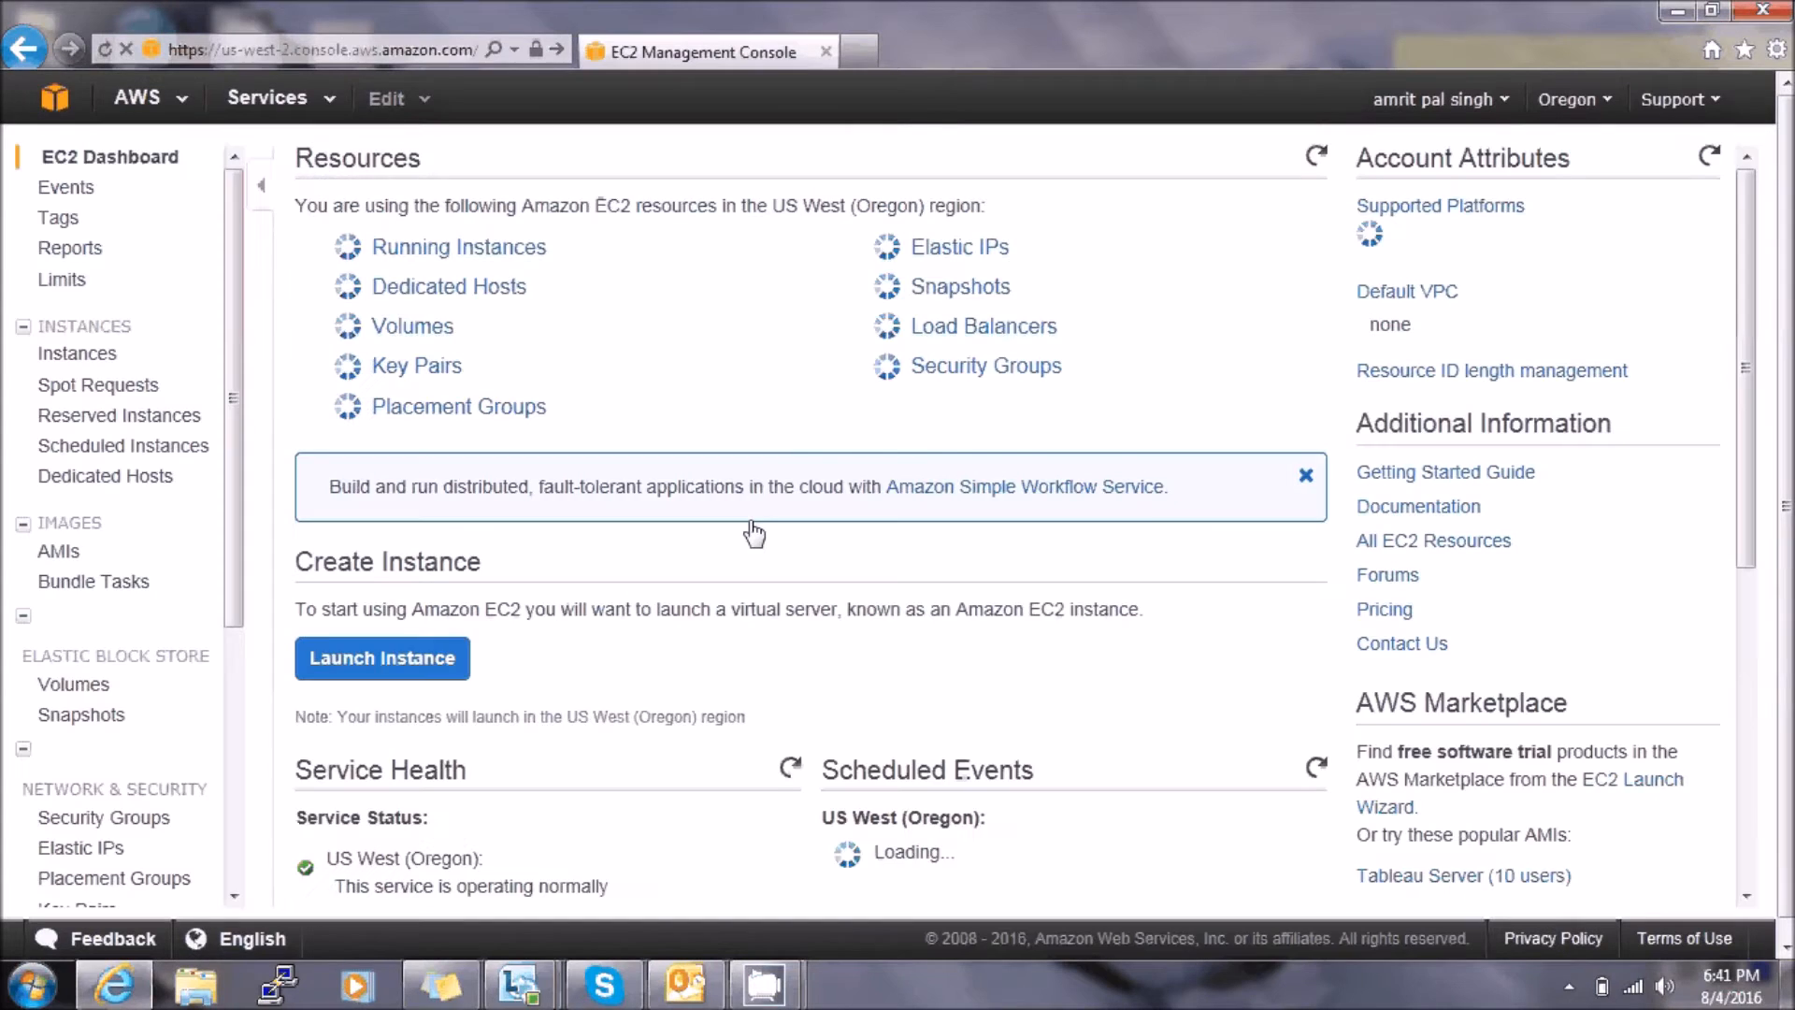
left_click(441, 644)
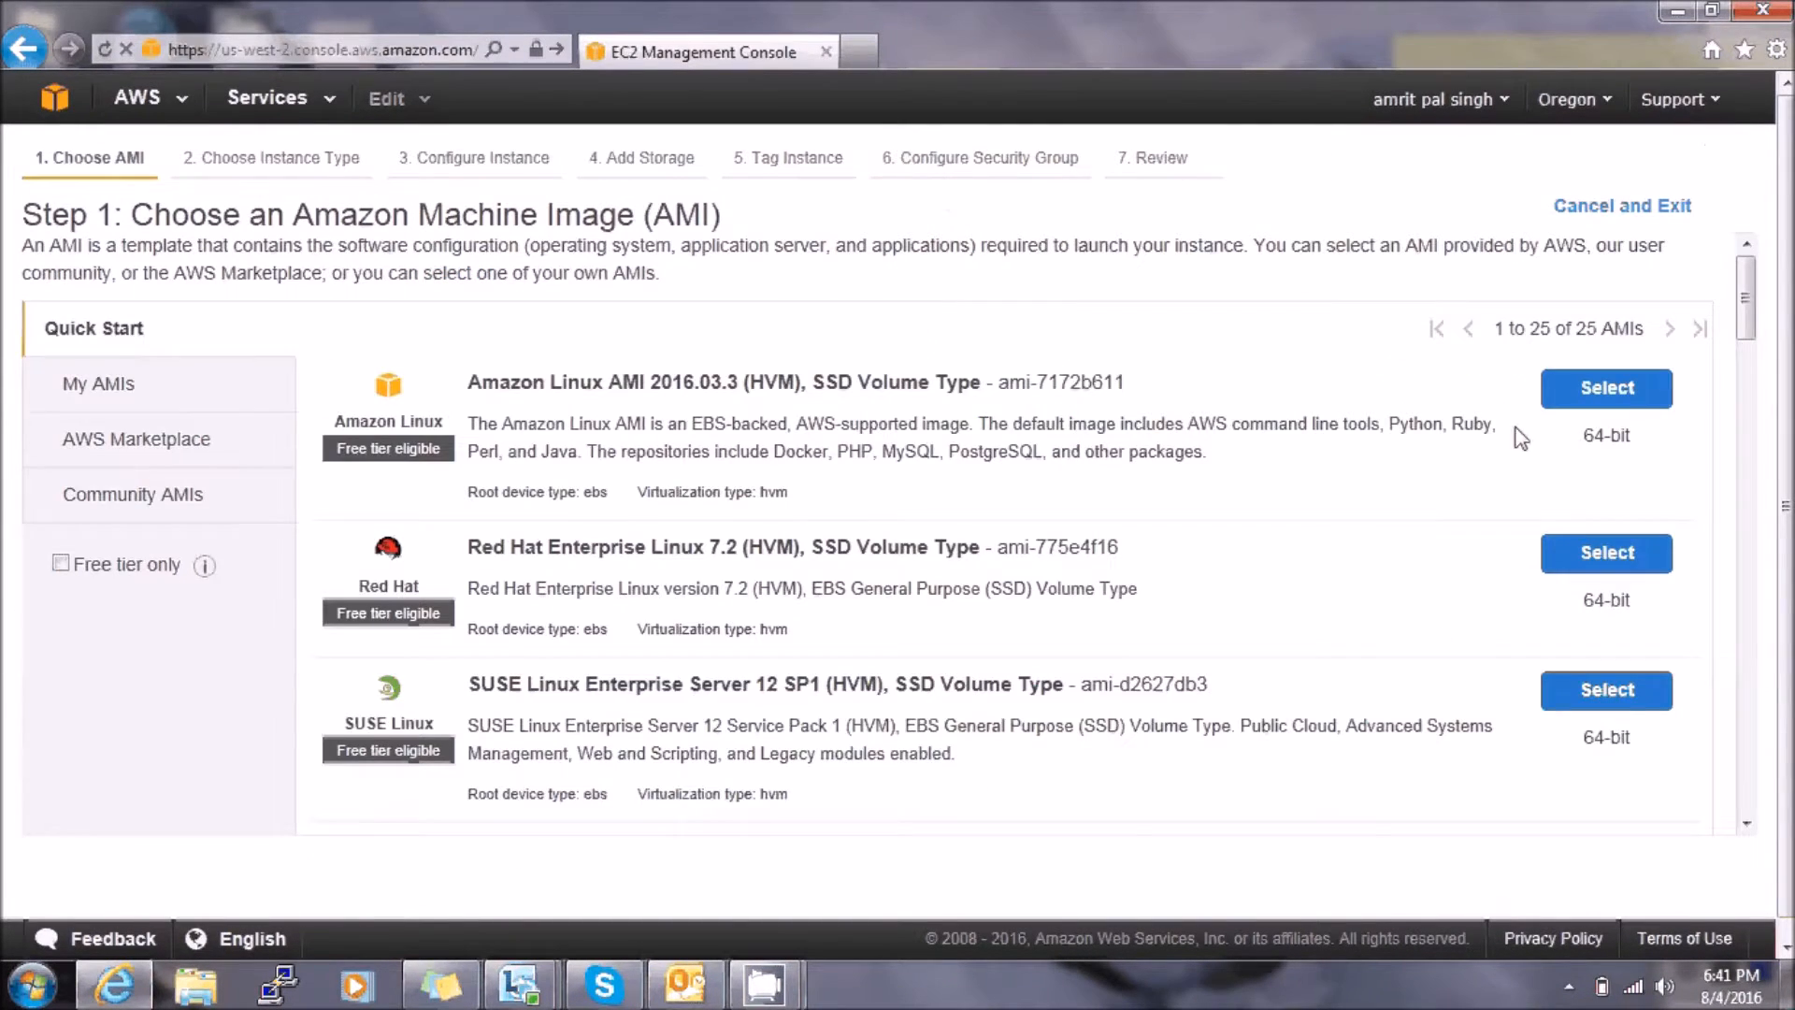
left_click(1627, 396)
left_click(1618, 867)
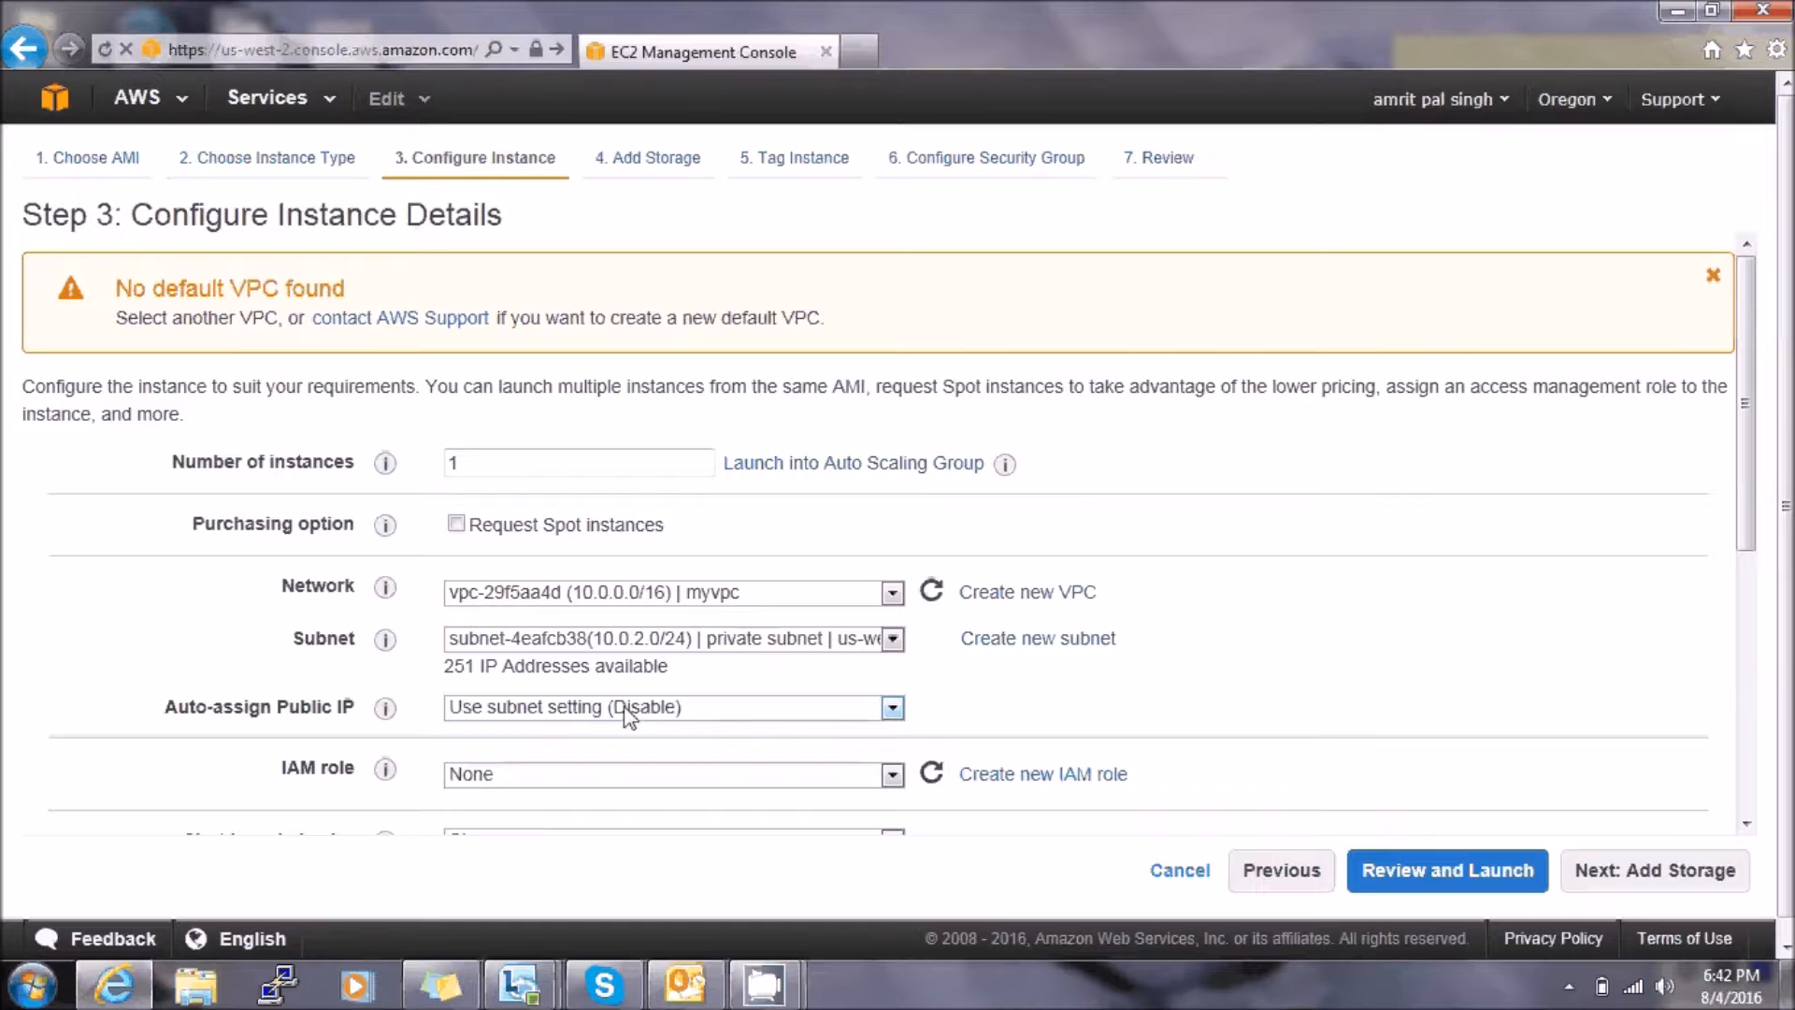
left_click(1598, 871)
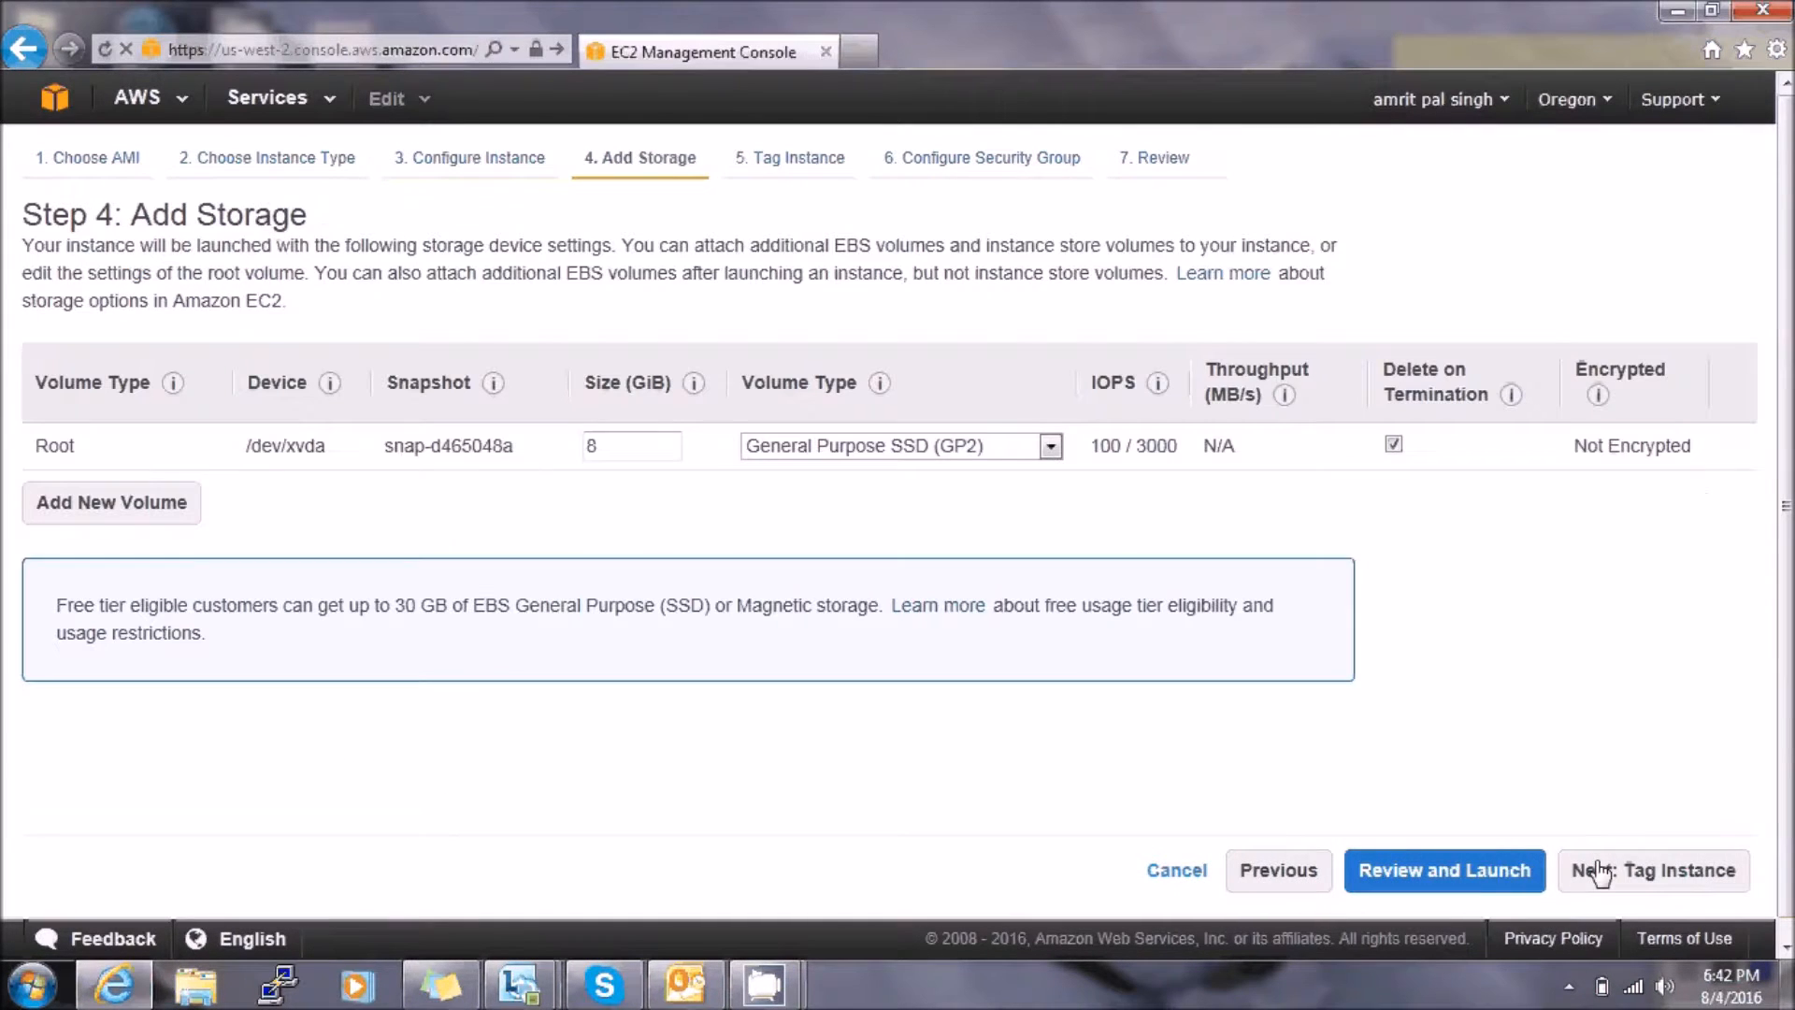
Keep the default storage and tag the second instance with the Name value "private subnet", then proceed to the security group settings
left_click(1604, 871)
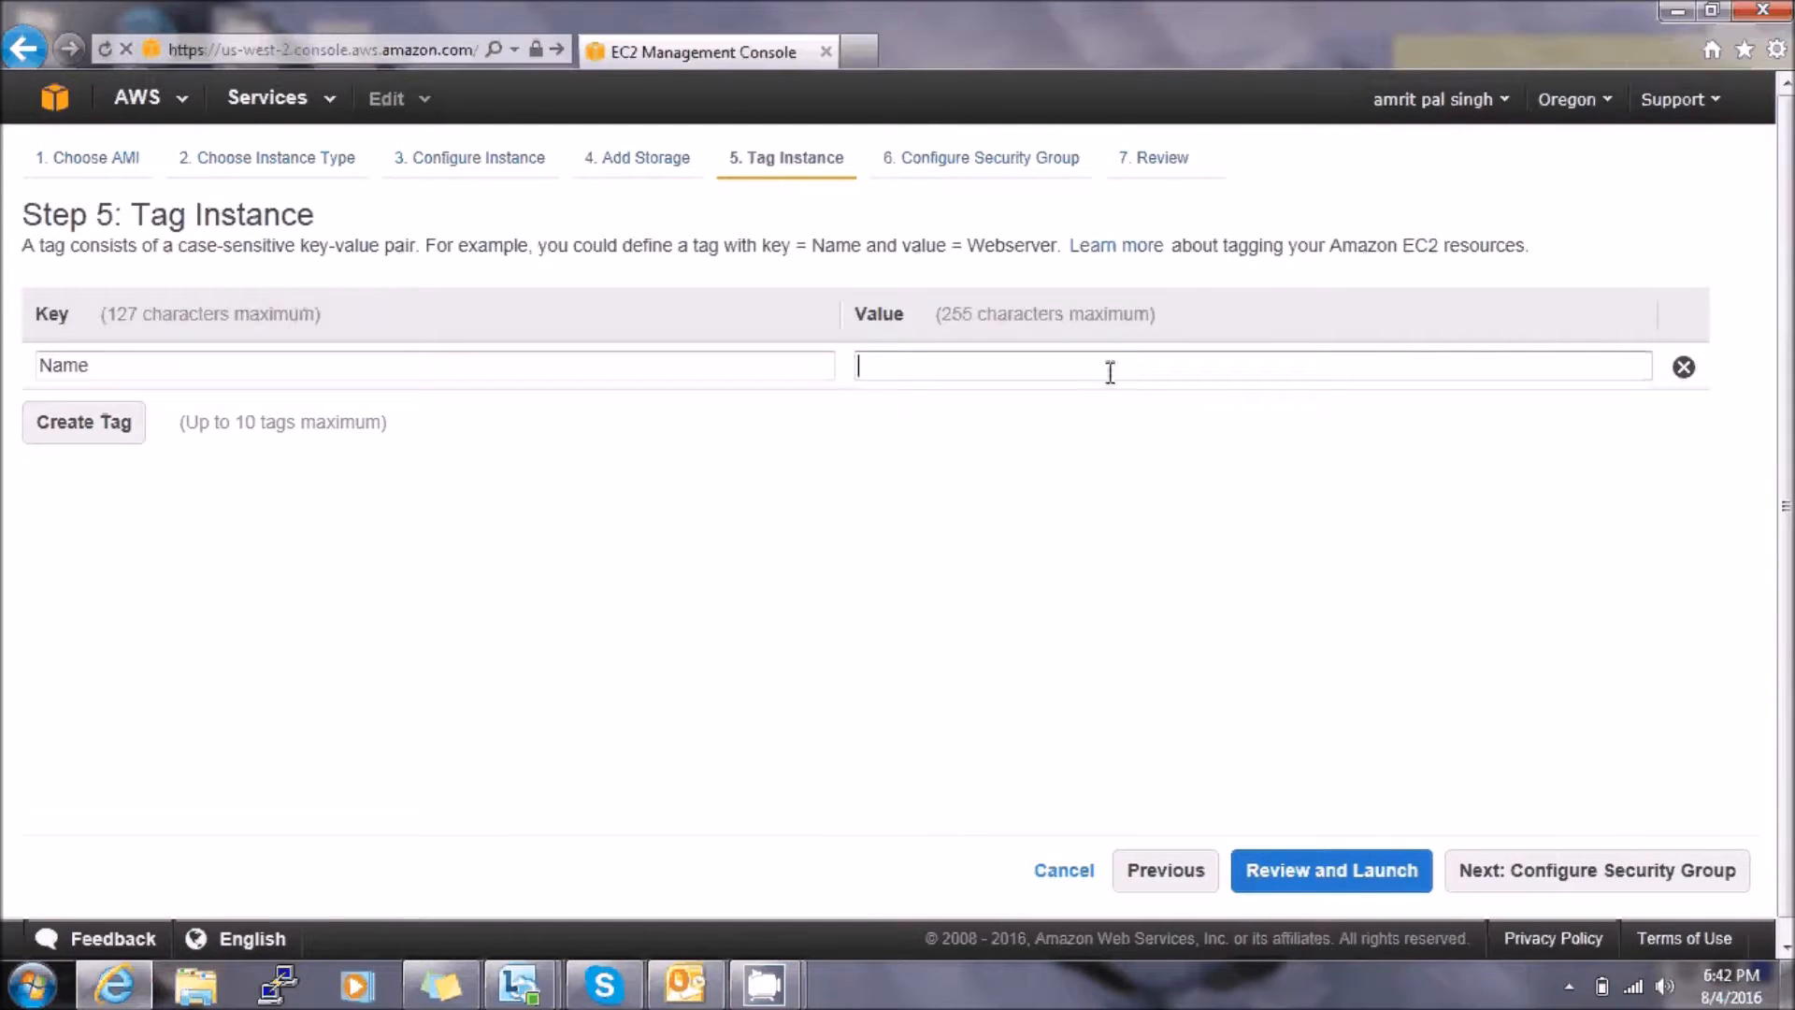
type("private su")
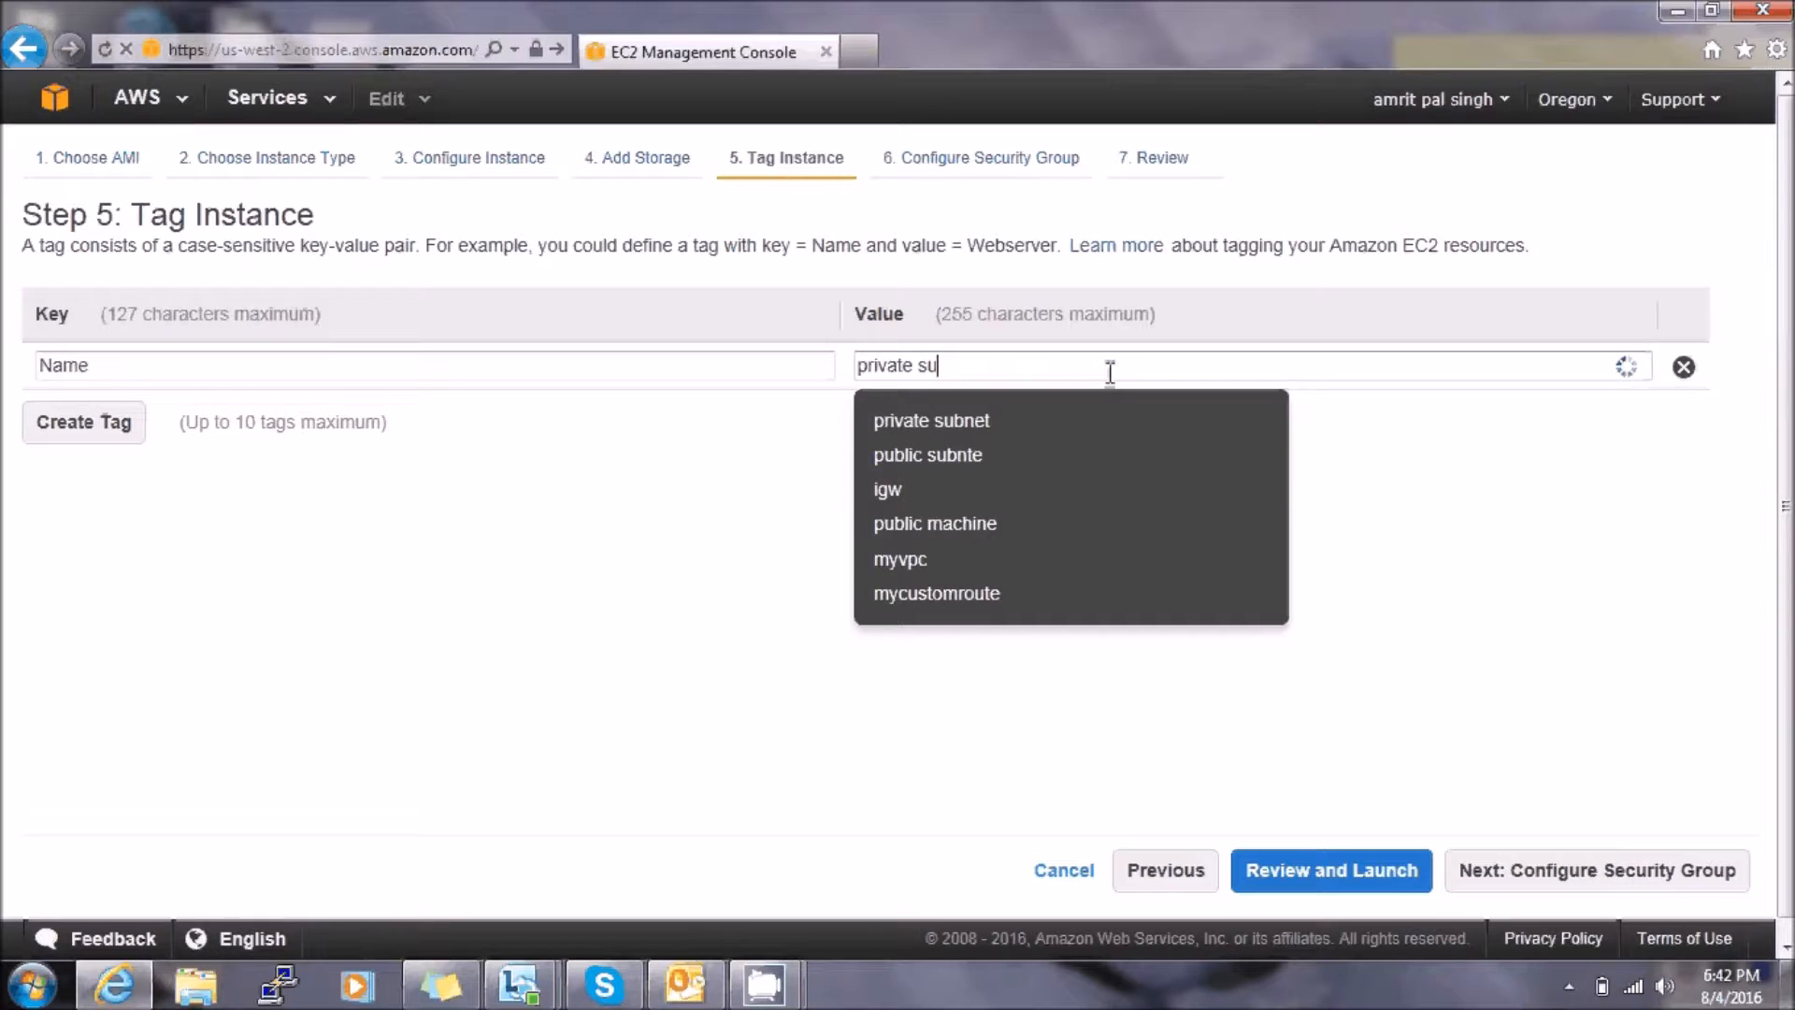
type("bnet")
left_click(1191, 418)
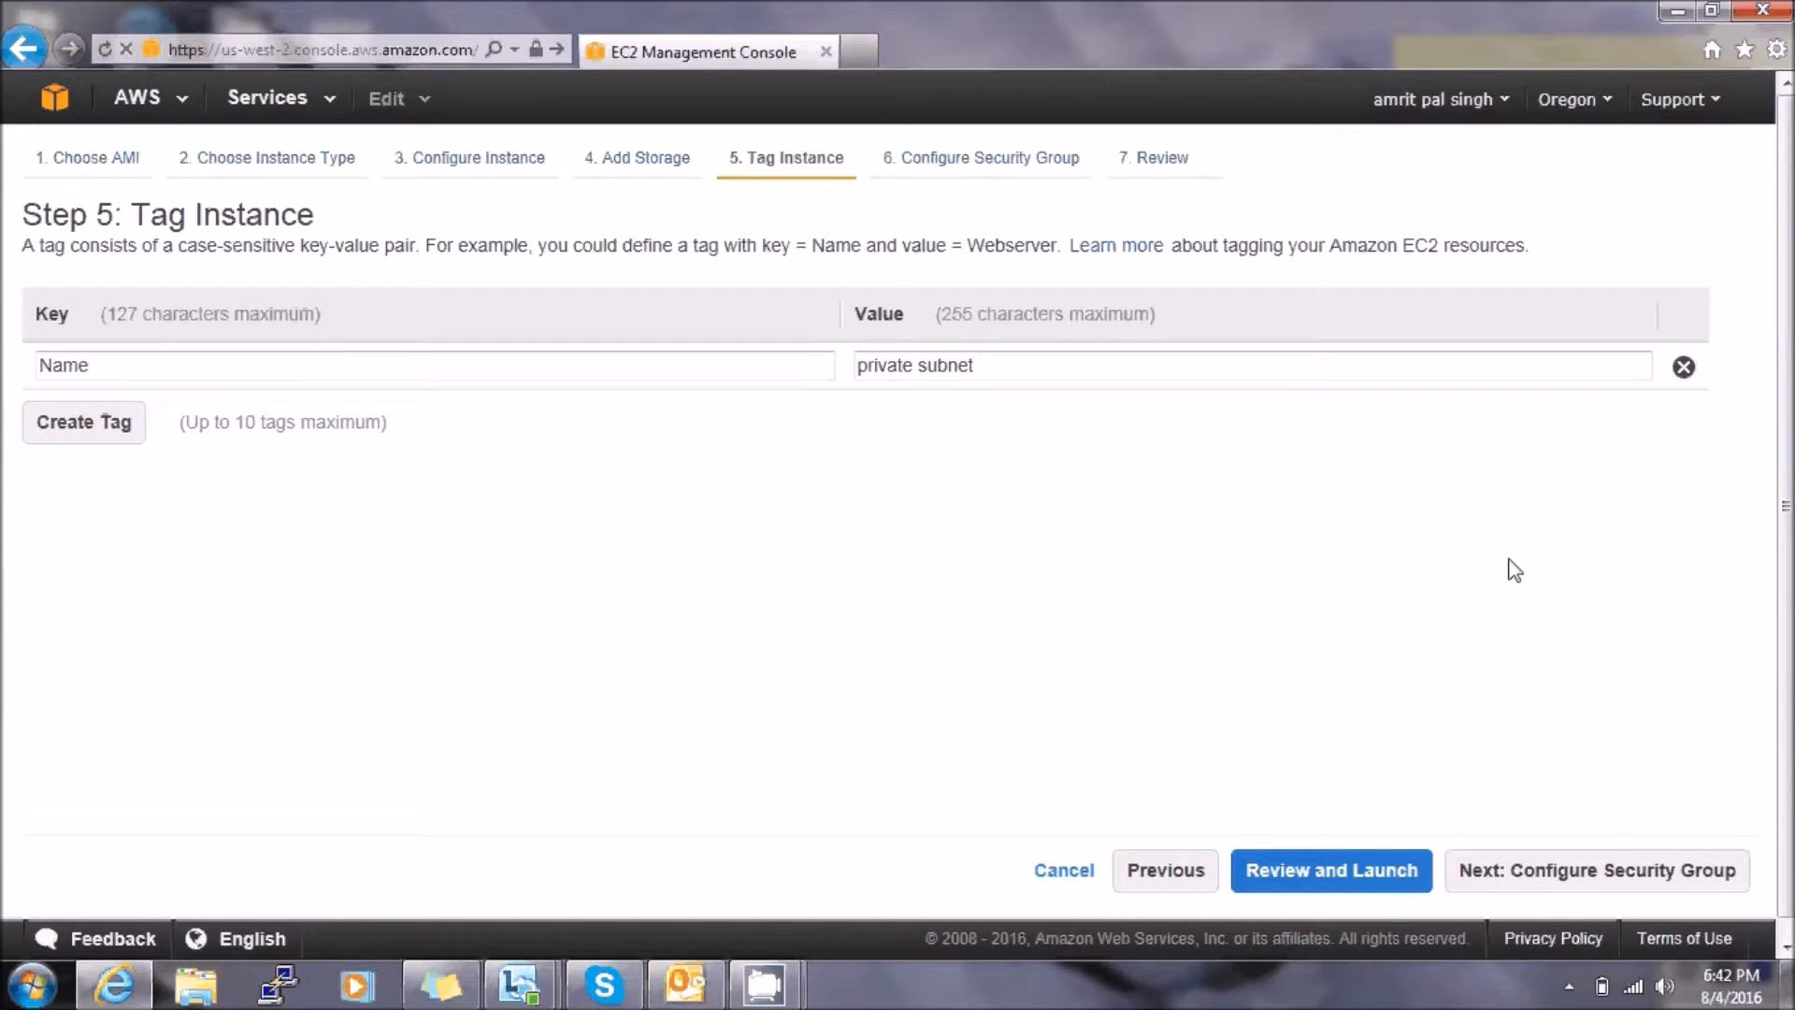
left_click(1611, 852)
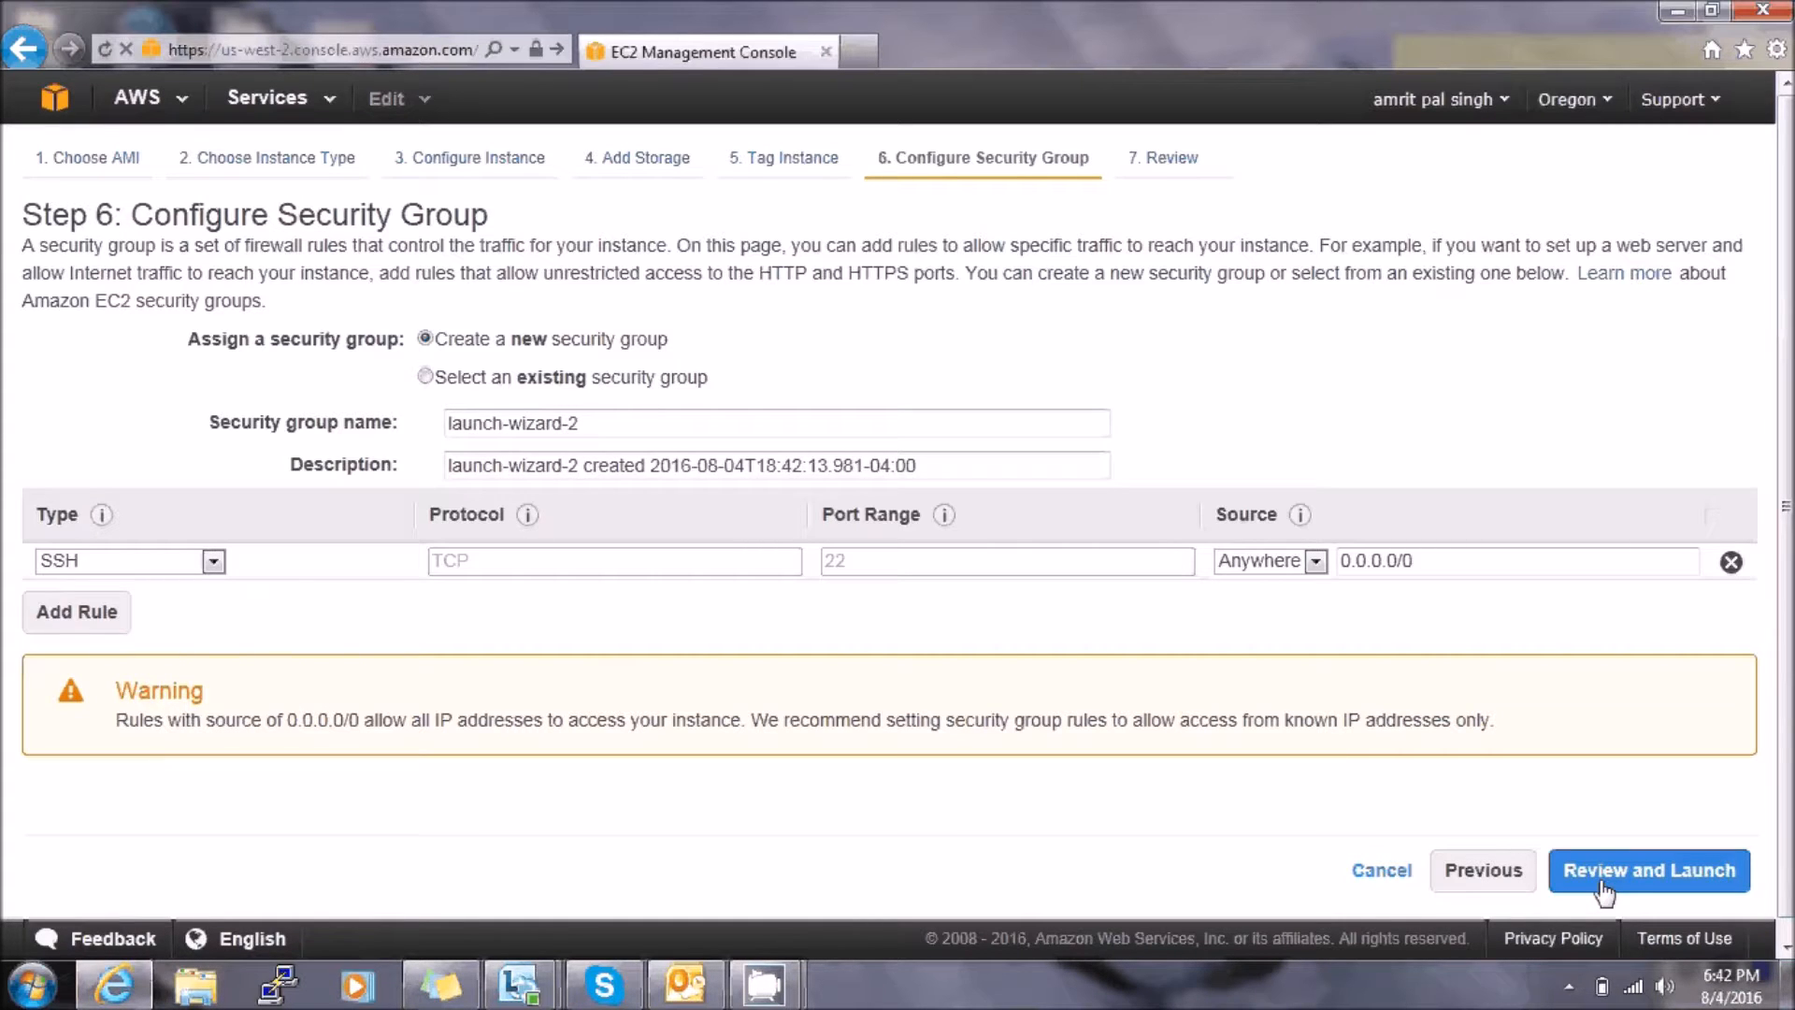
Launch the second instance with the default new security group launch-wizard-2 and an existing key pair, acknowledging access to the key file
left_click(1604, 889)
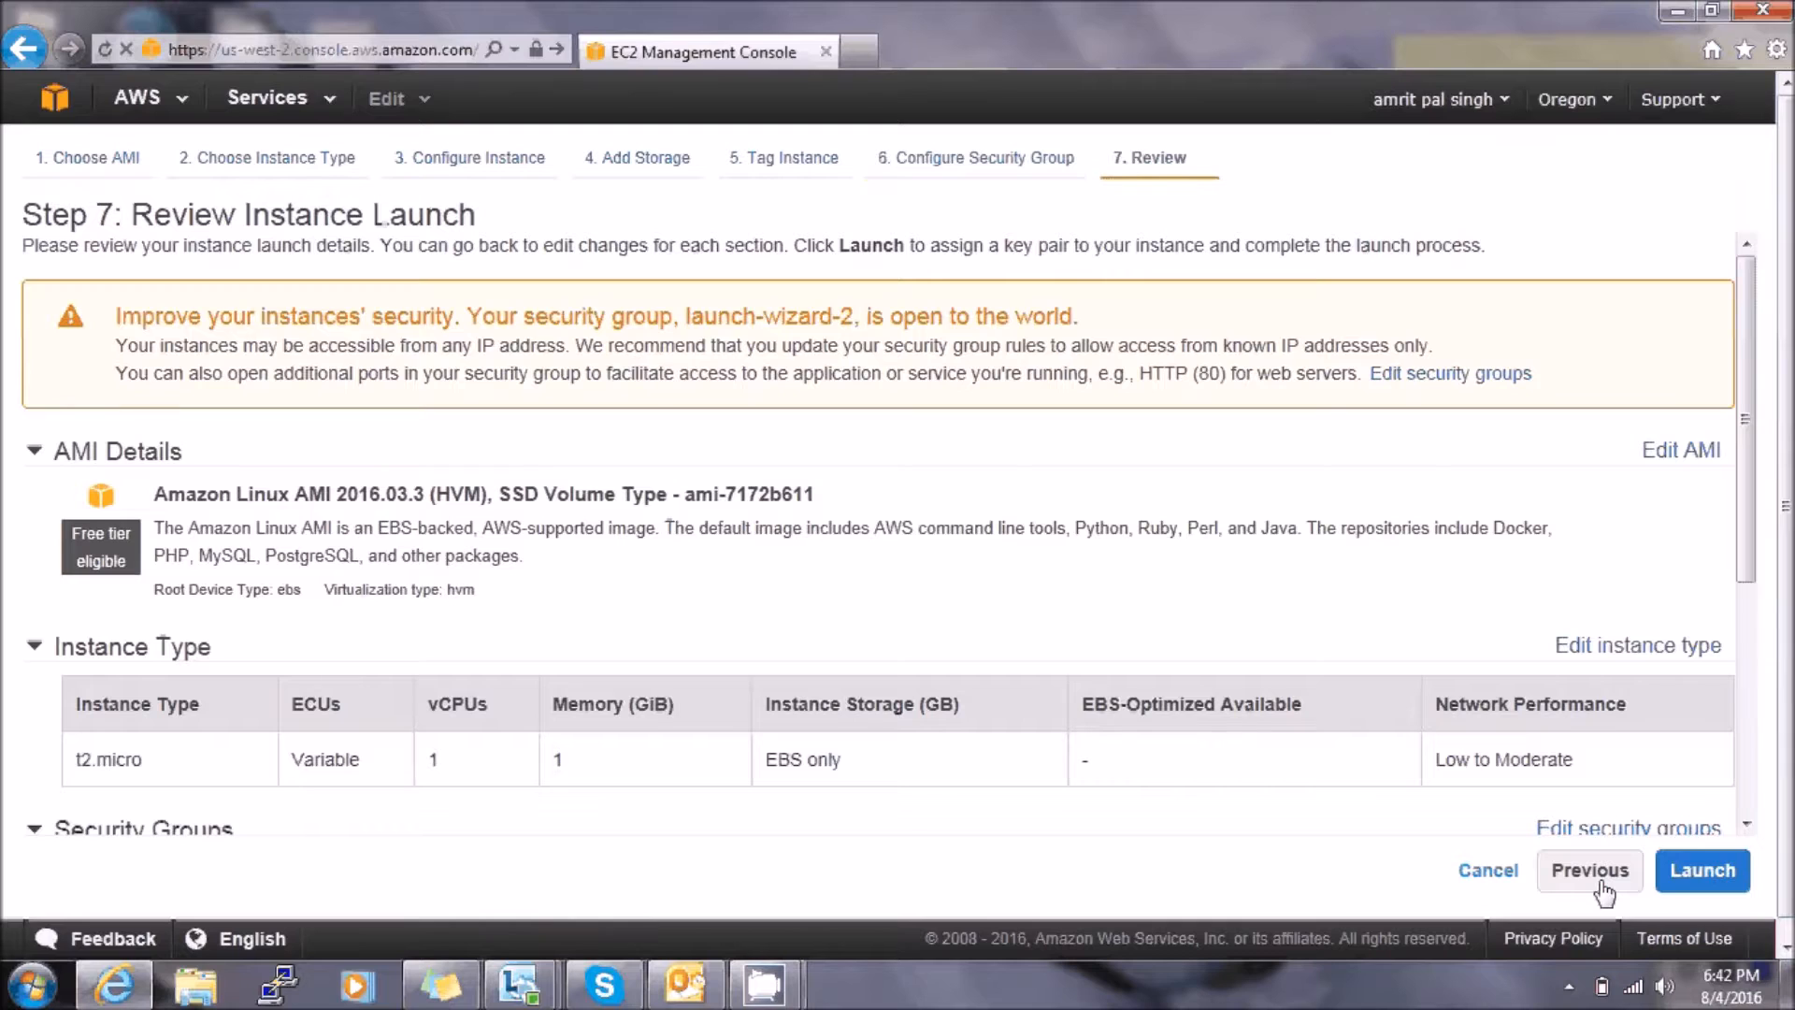
left_click(1680, 874)
left_click(502, 645)
left_click(1171, 757)
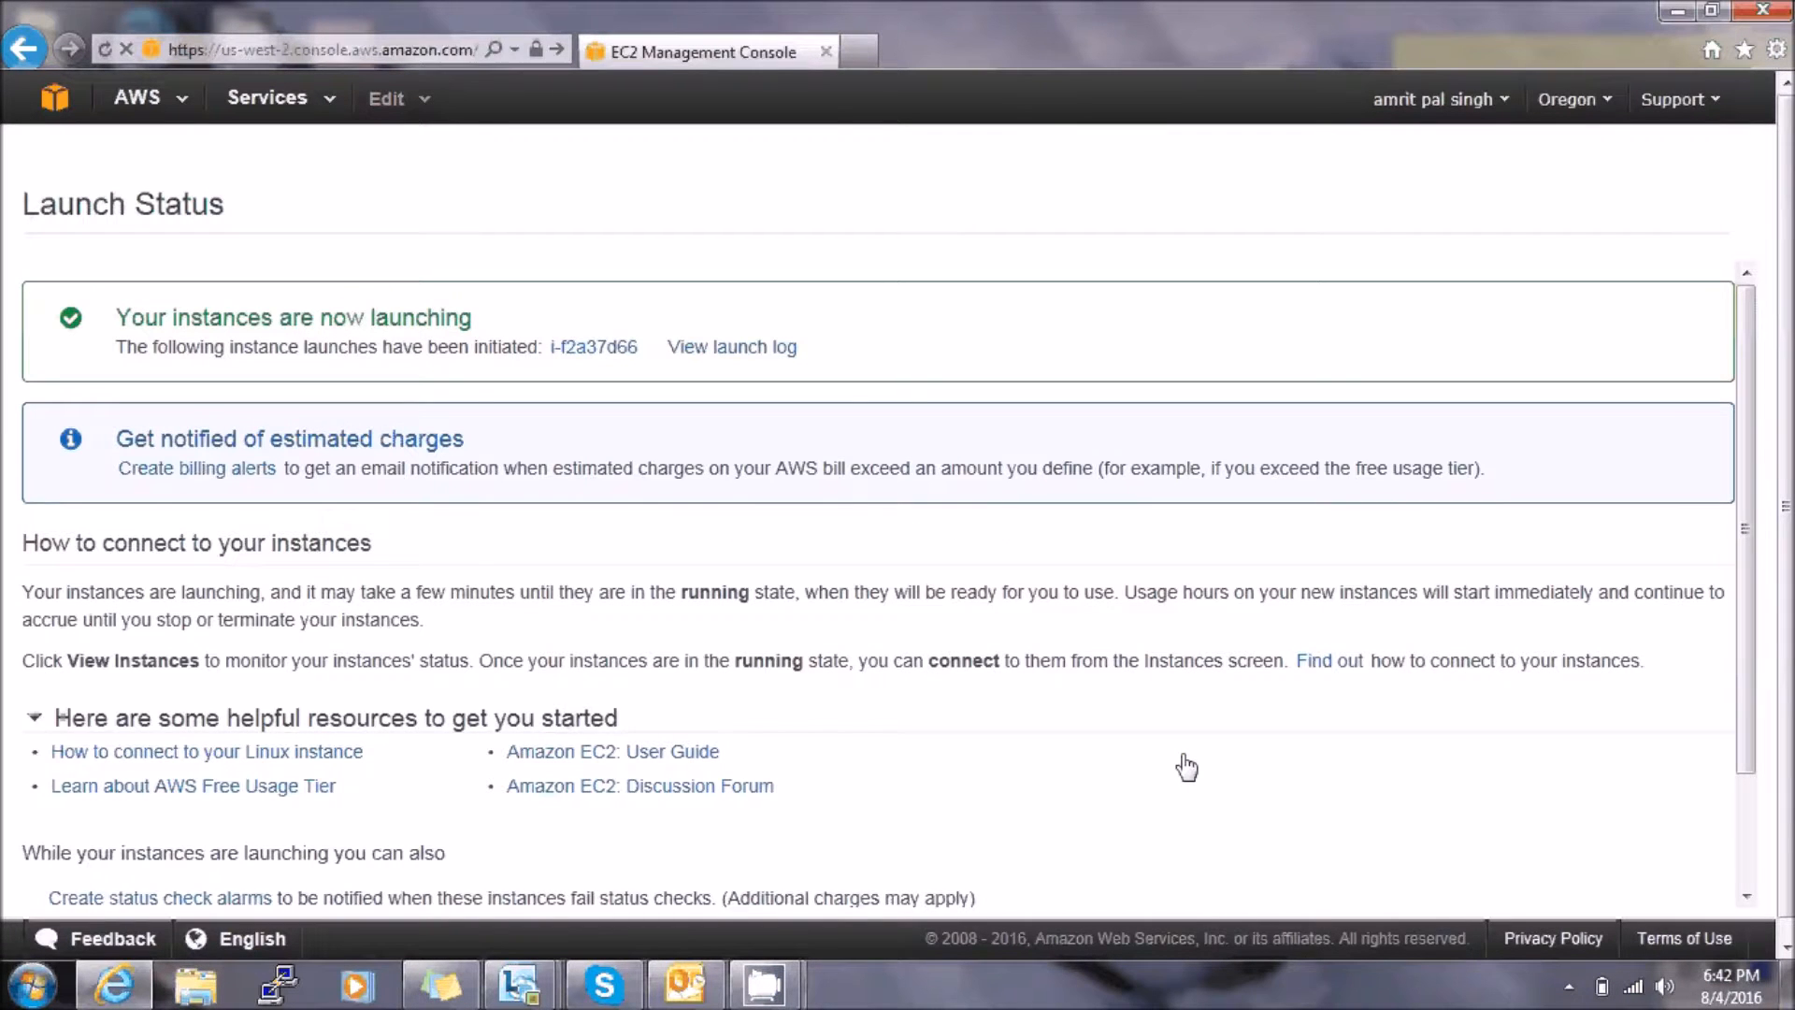
Return to the EC2 dashboard and open the list of running instances
left_click(53, 101)
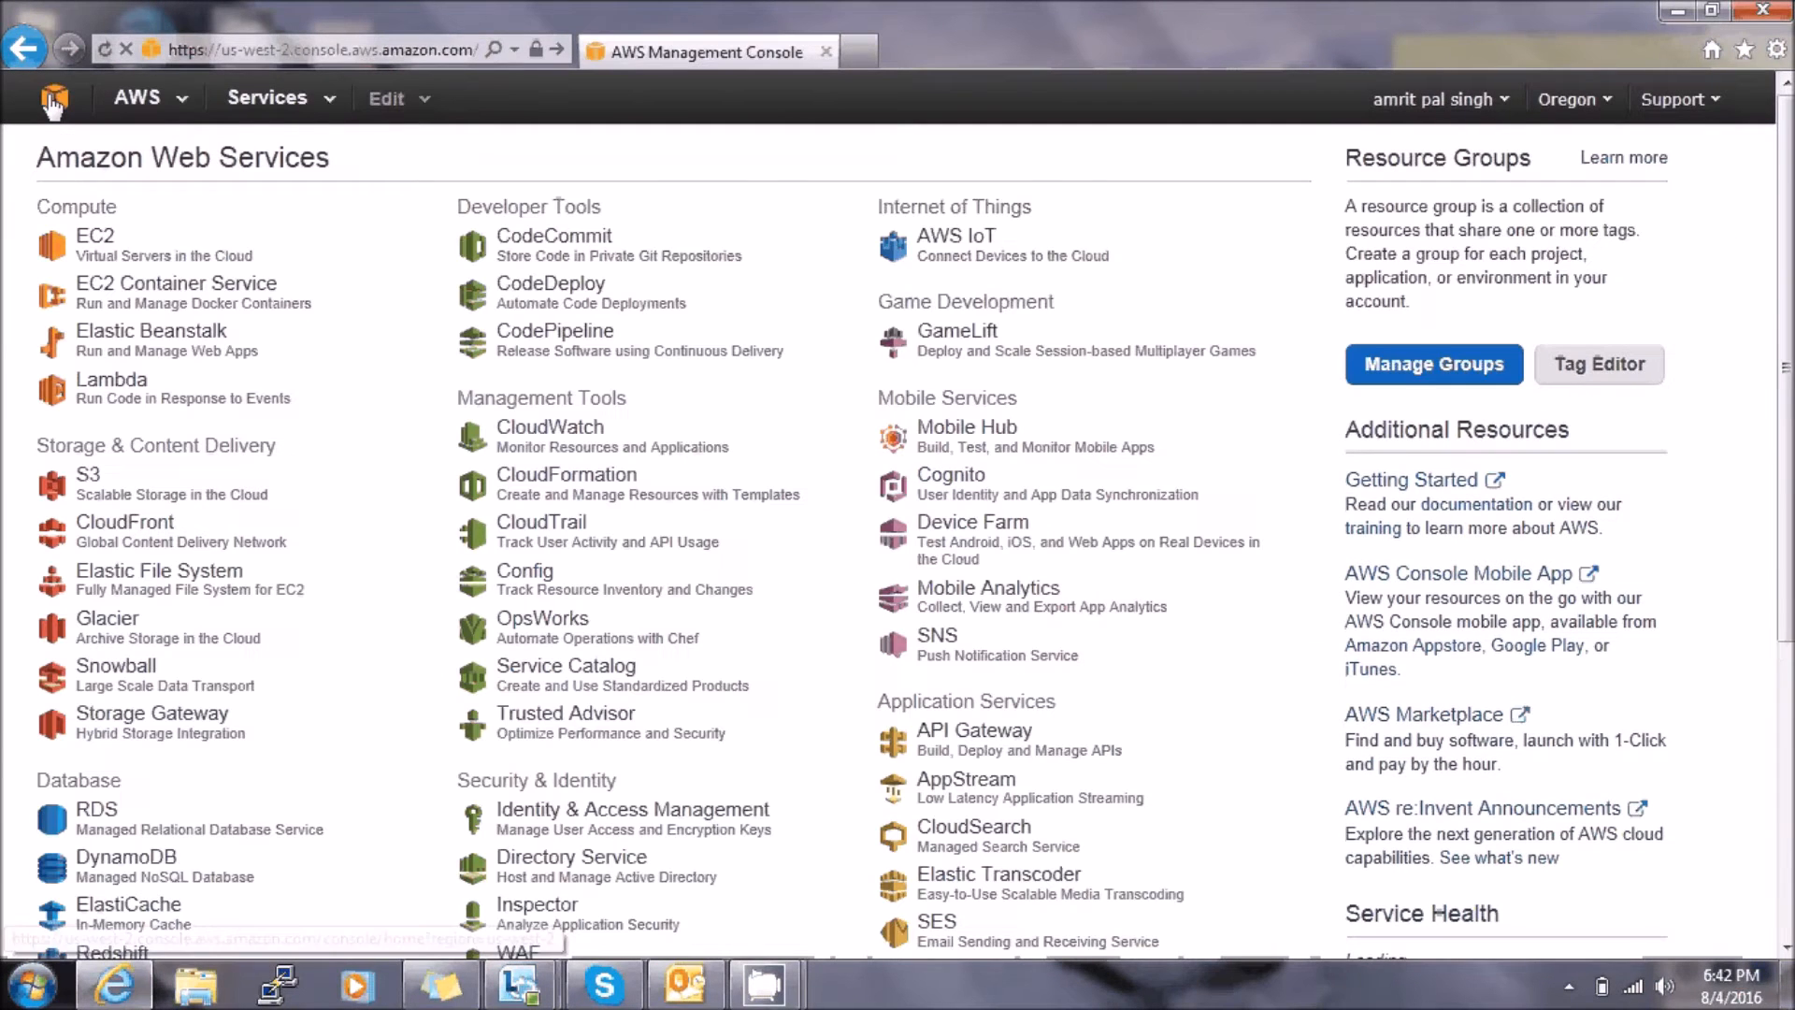
left_click(103, 261)
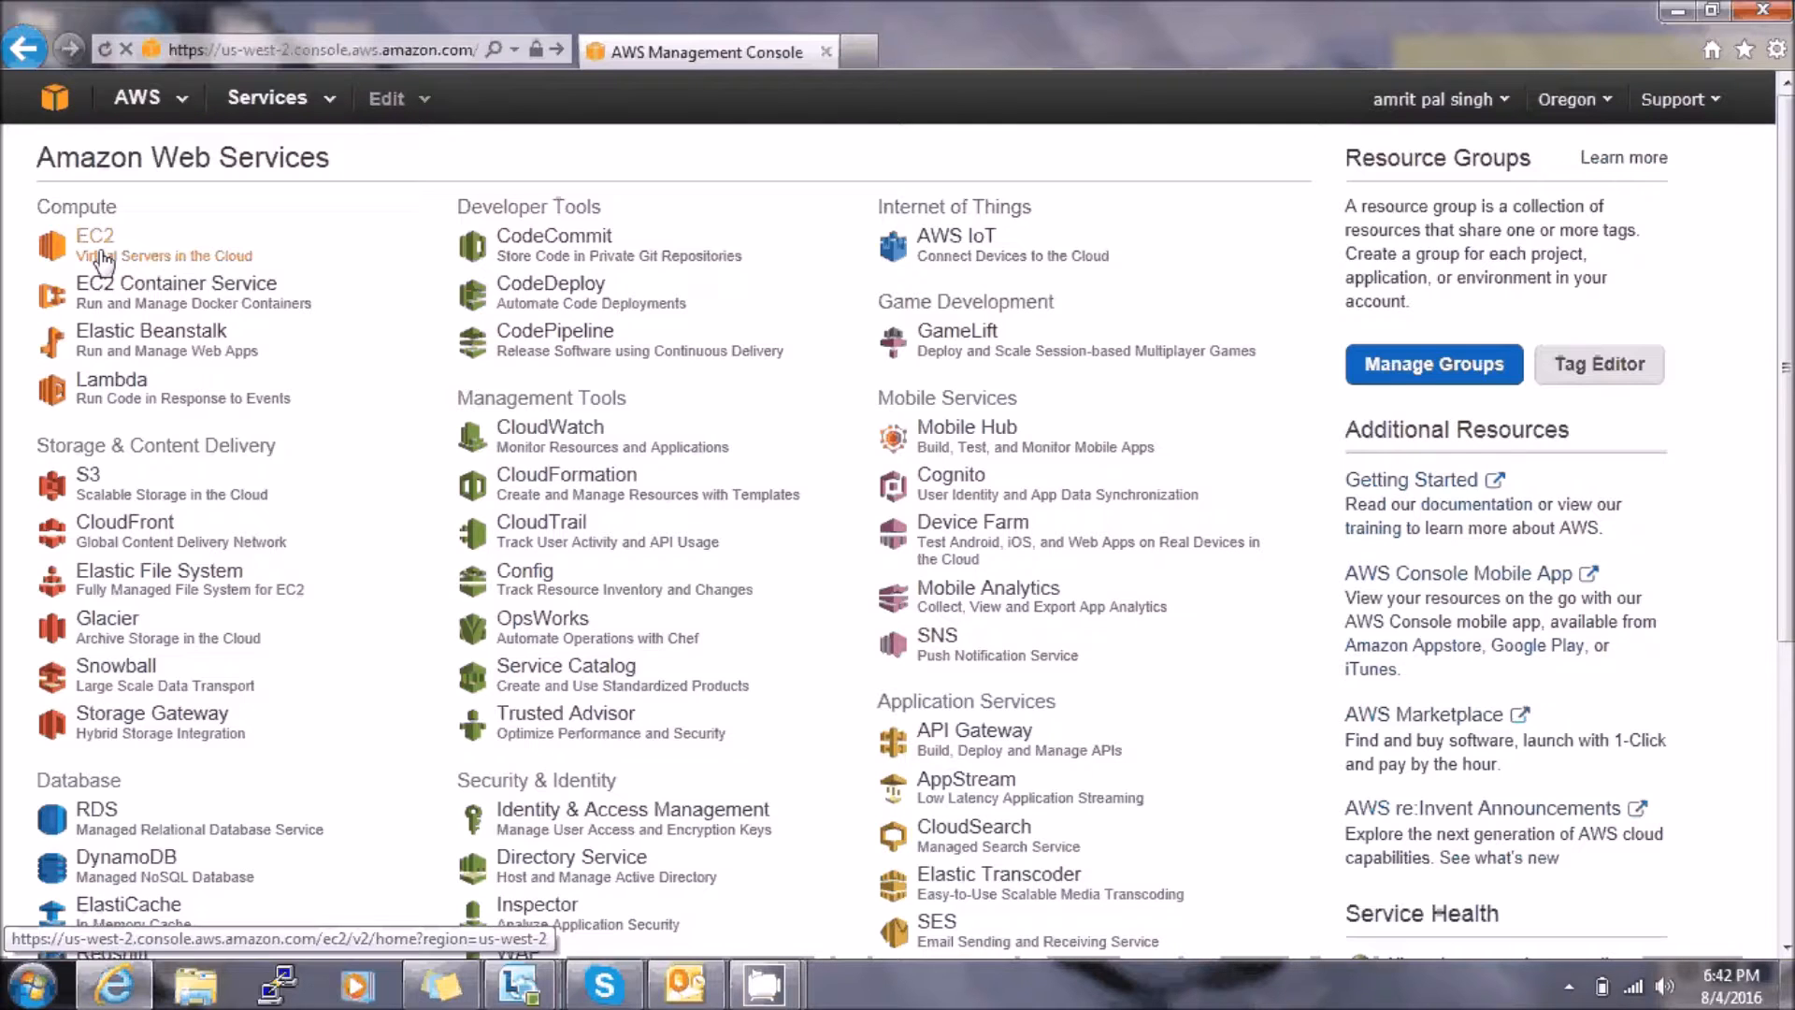
left_click(103, 260)
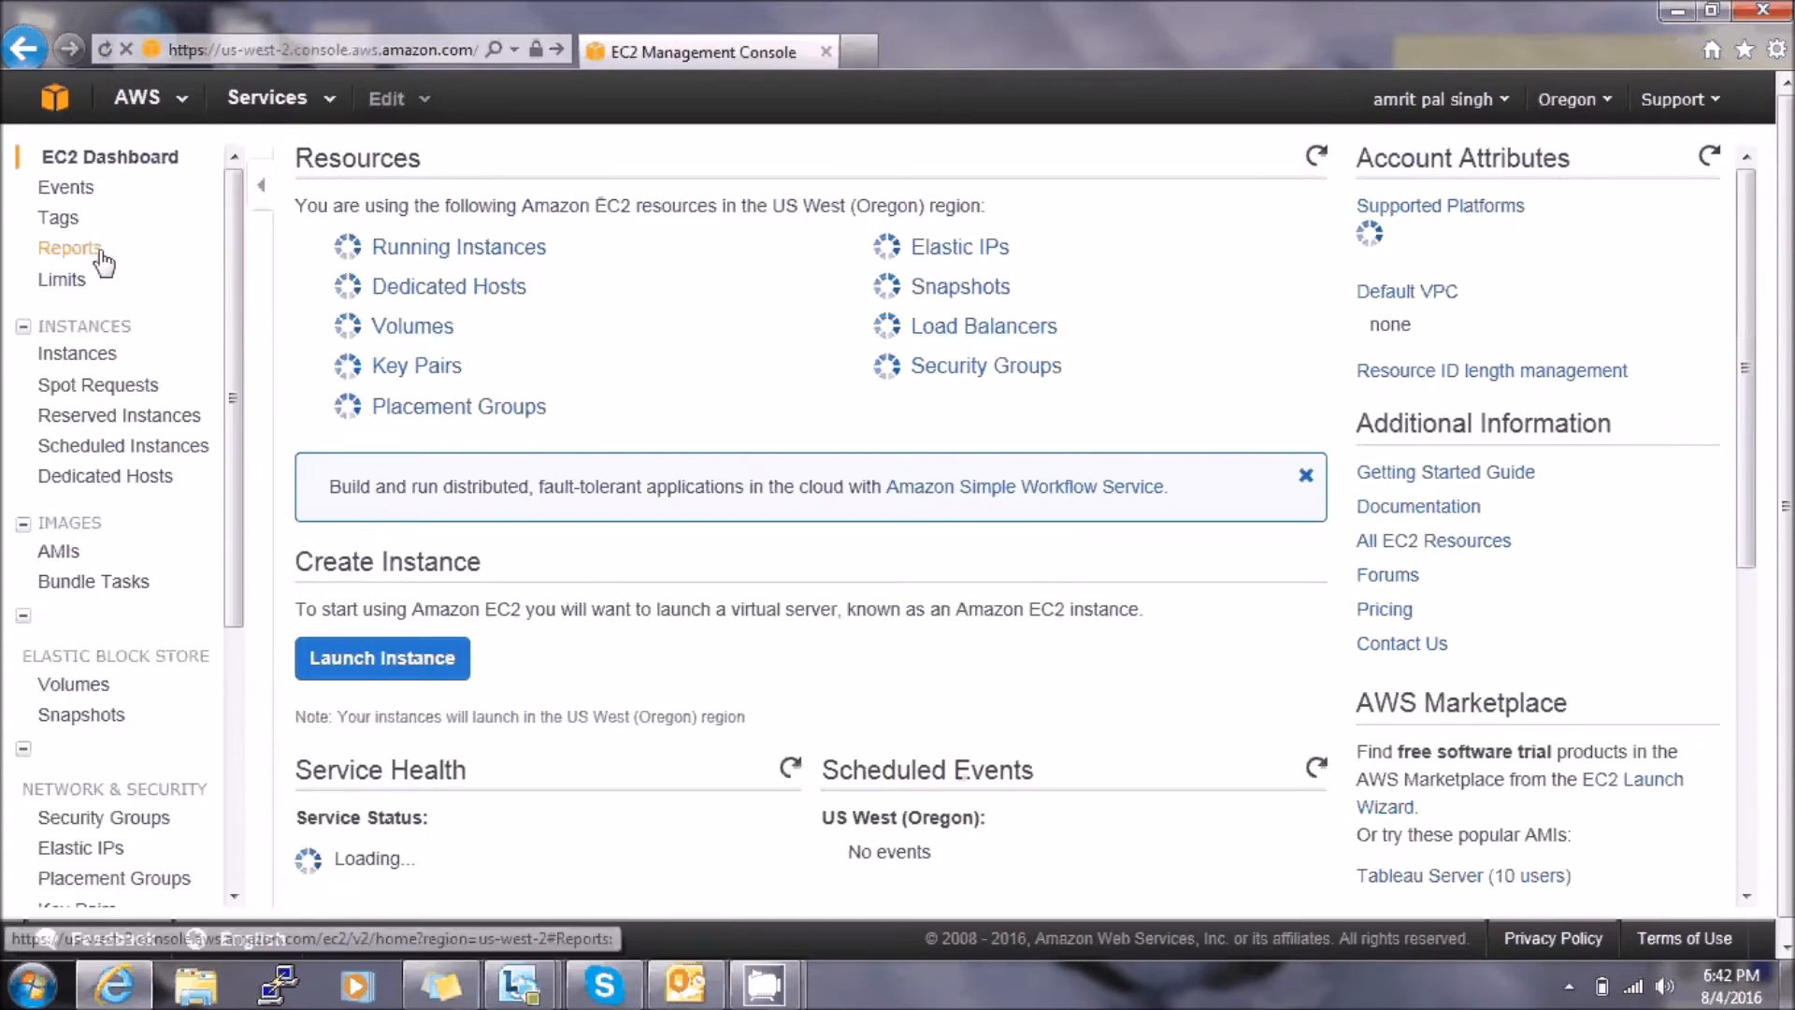
left_click(527, 251)
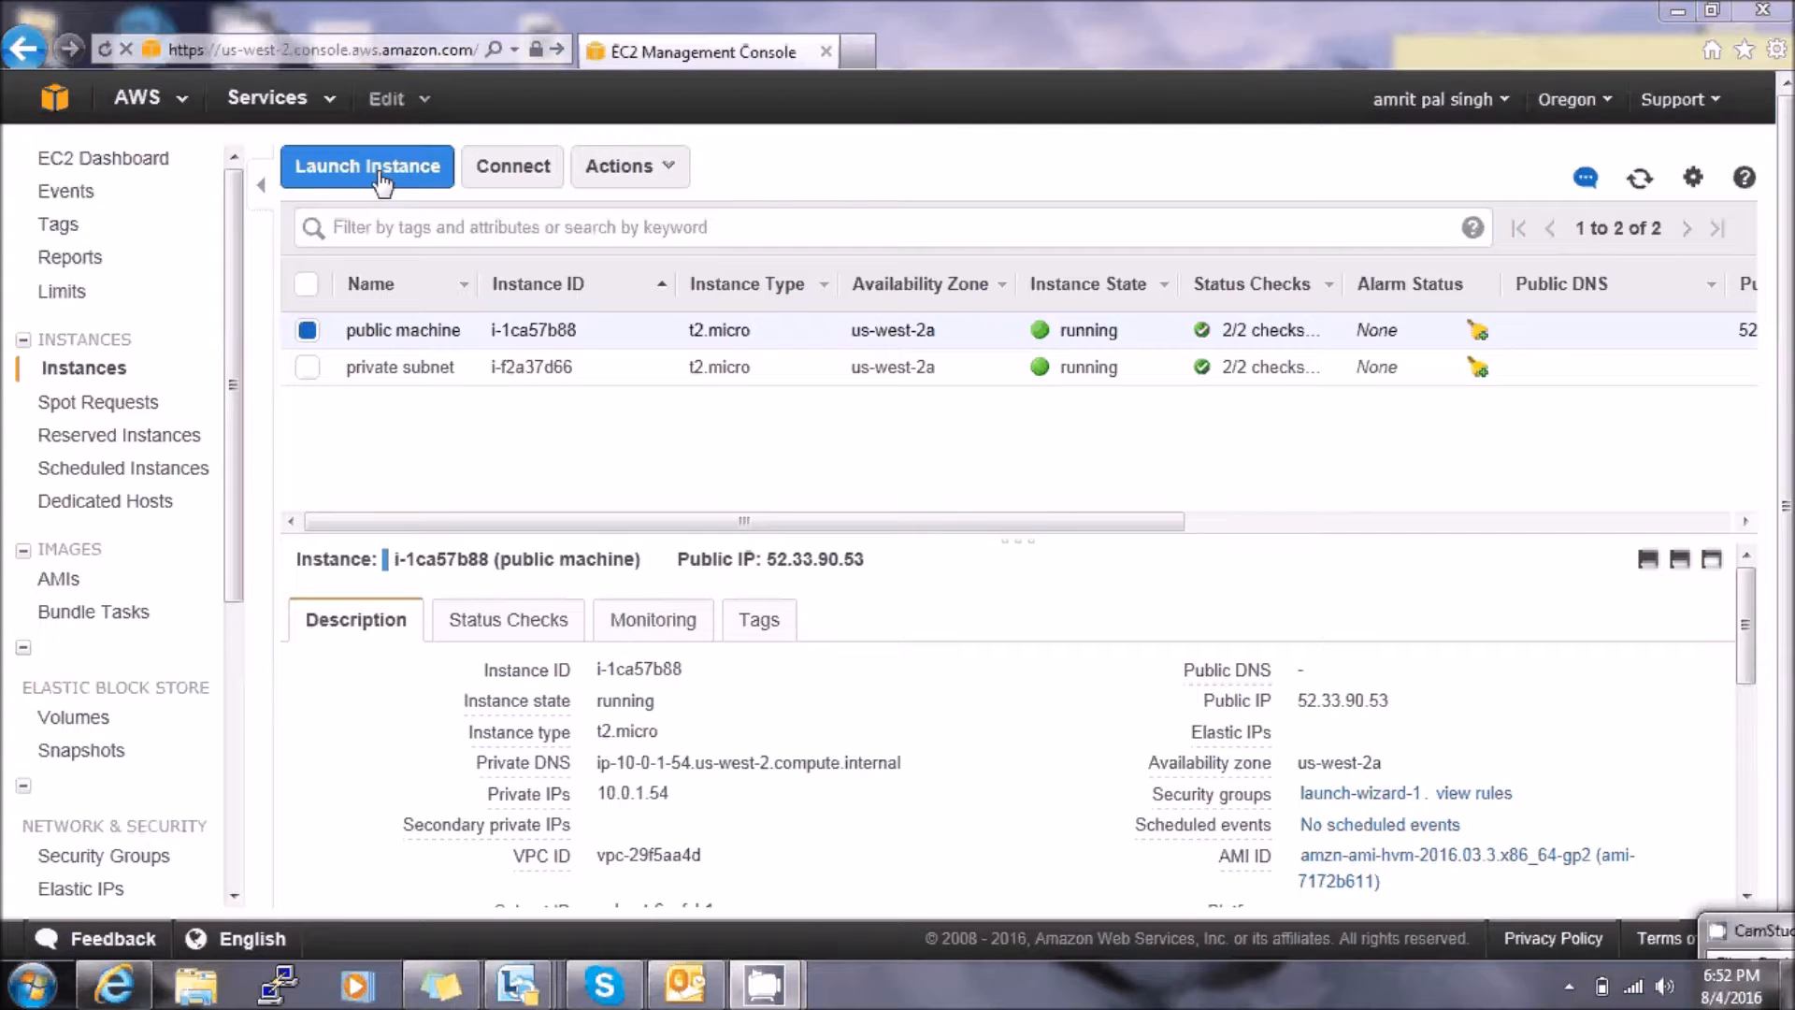
Connect to the public machine instance with the browser-based Java SSH client and run sudo yum update
left_click(512, 166)
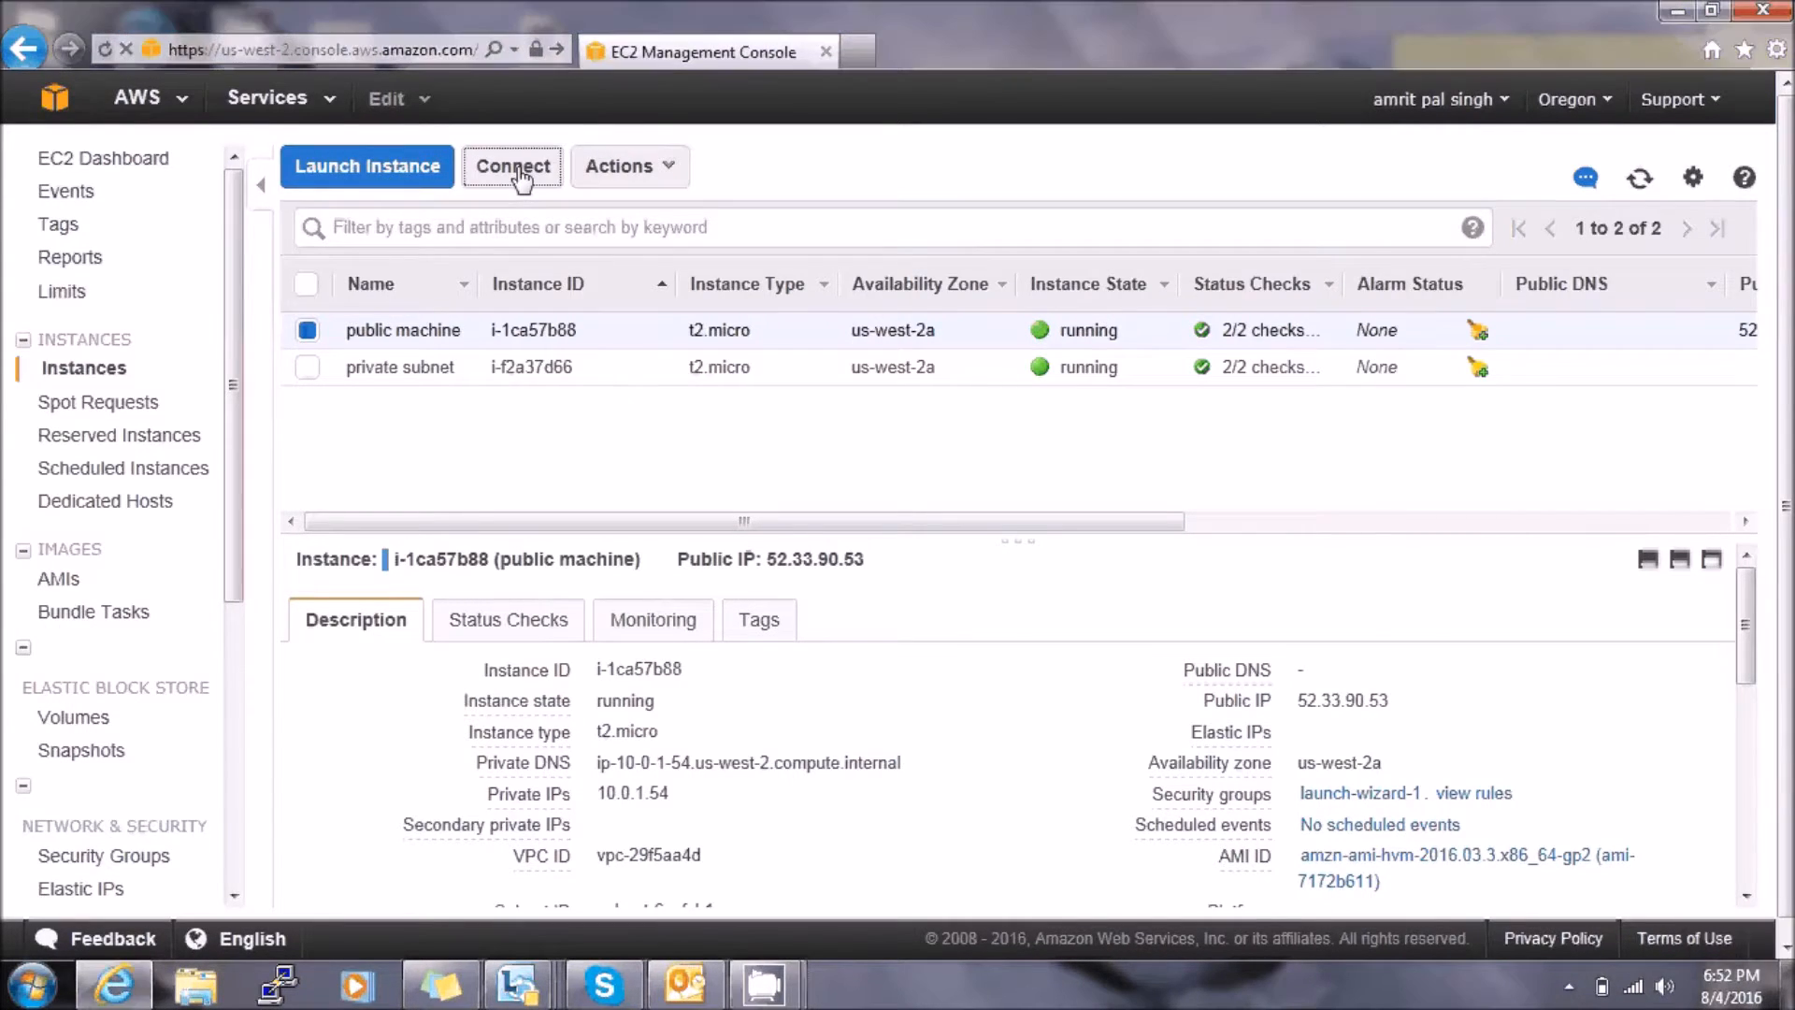
left_click(762, 338)
left_click(1143, 684)
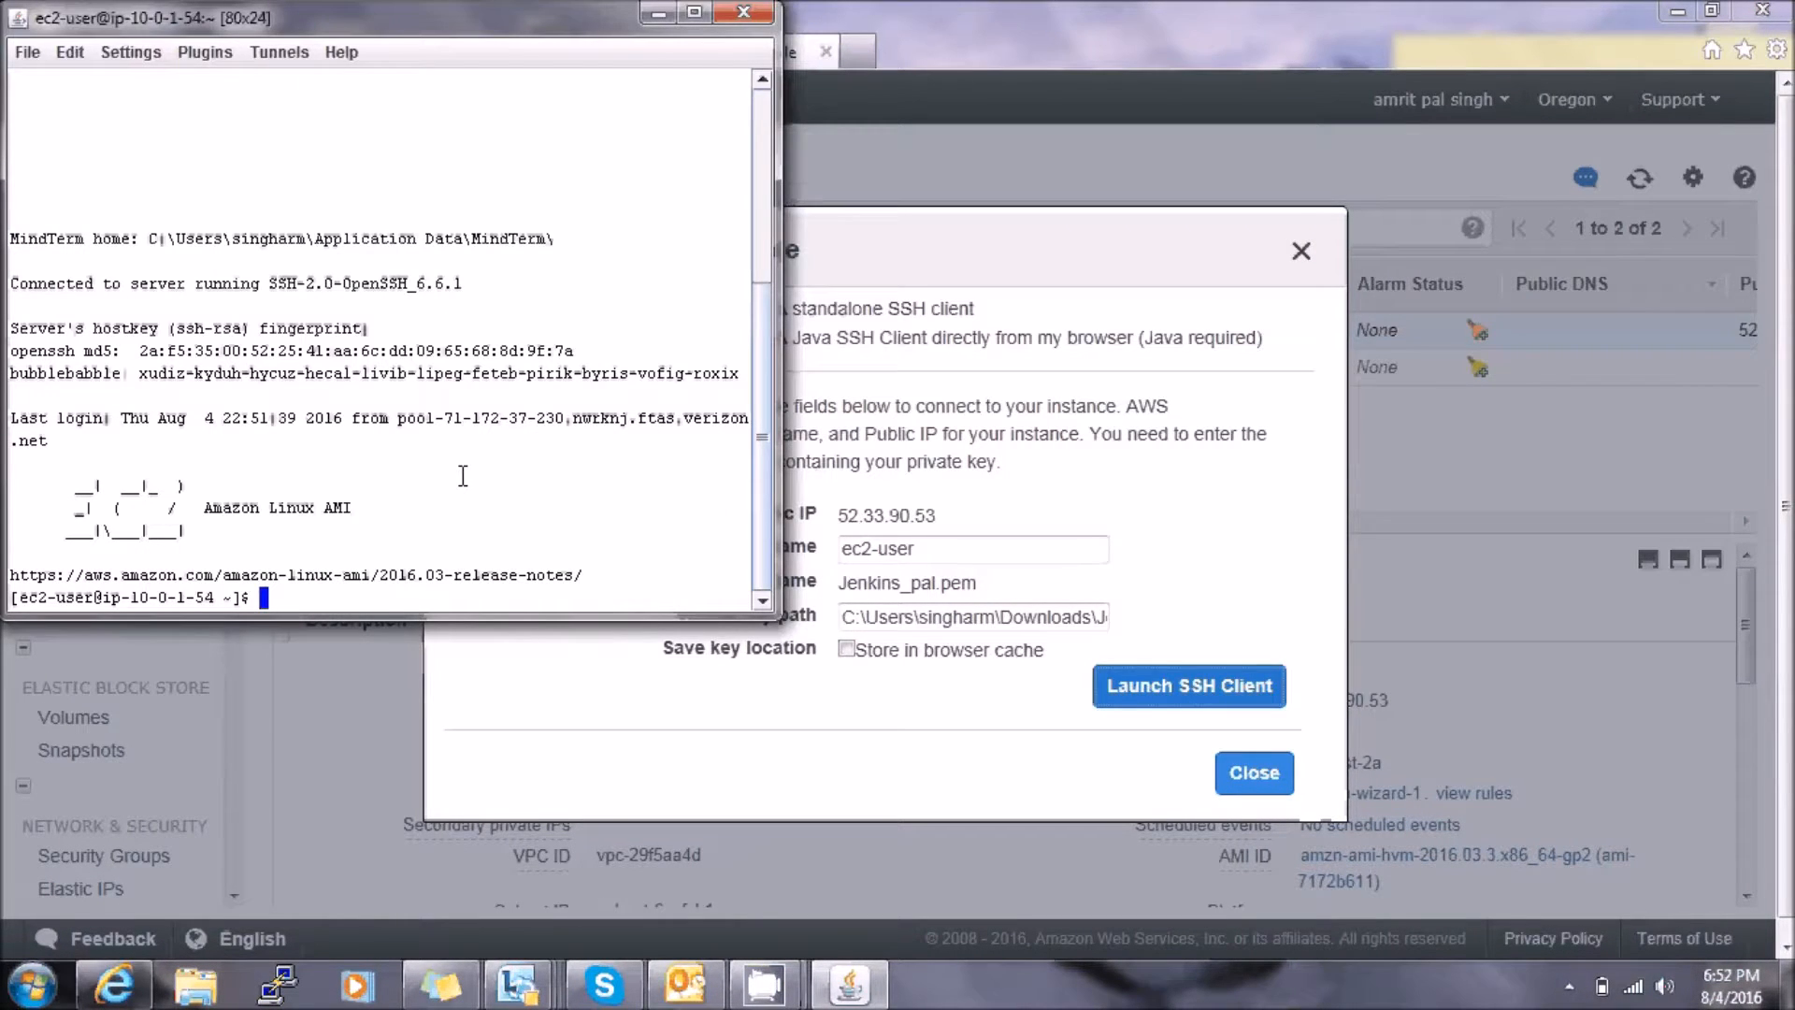
type("sudo yum update")
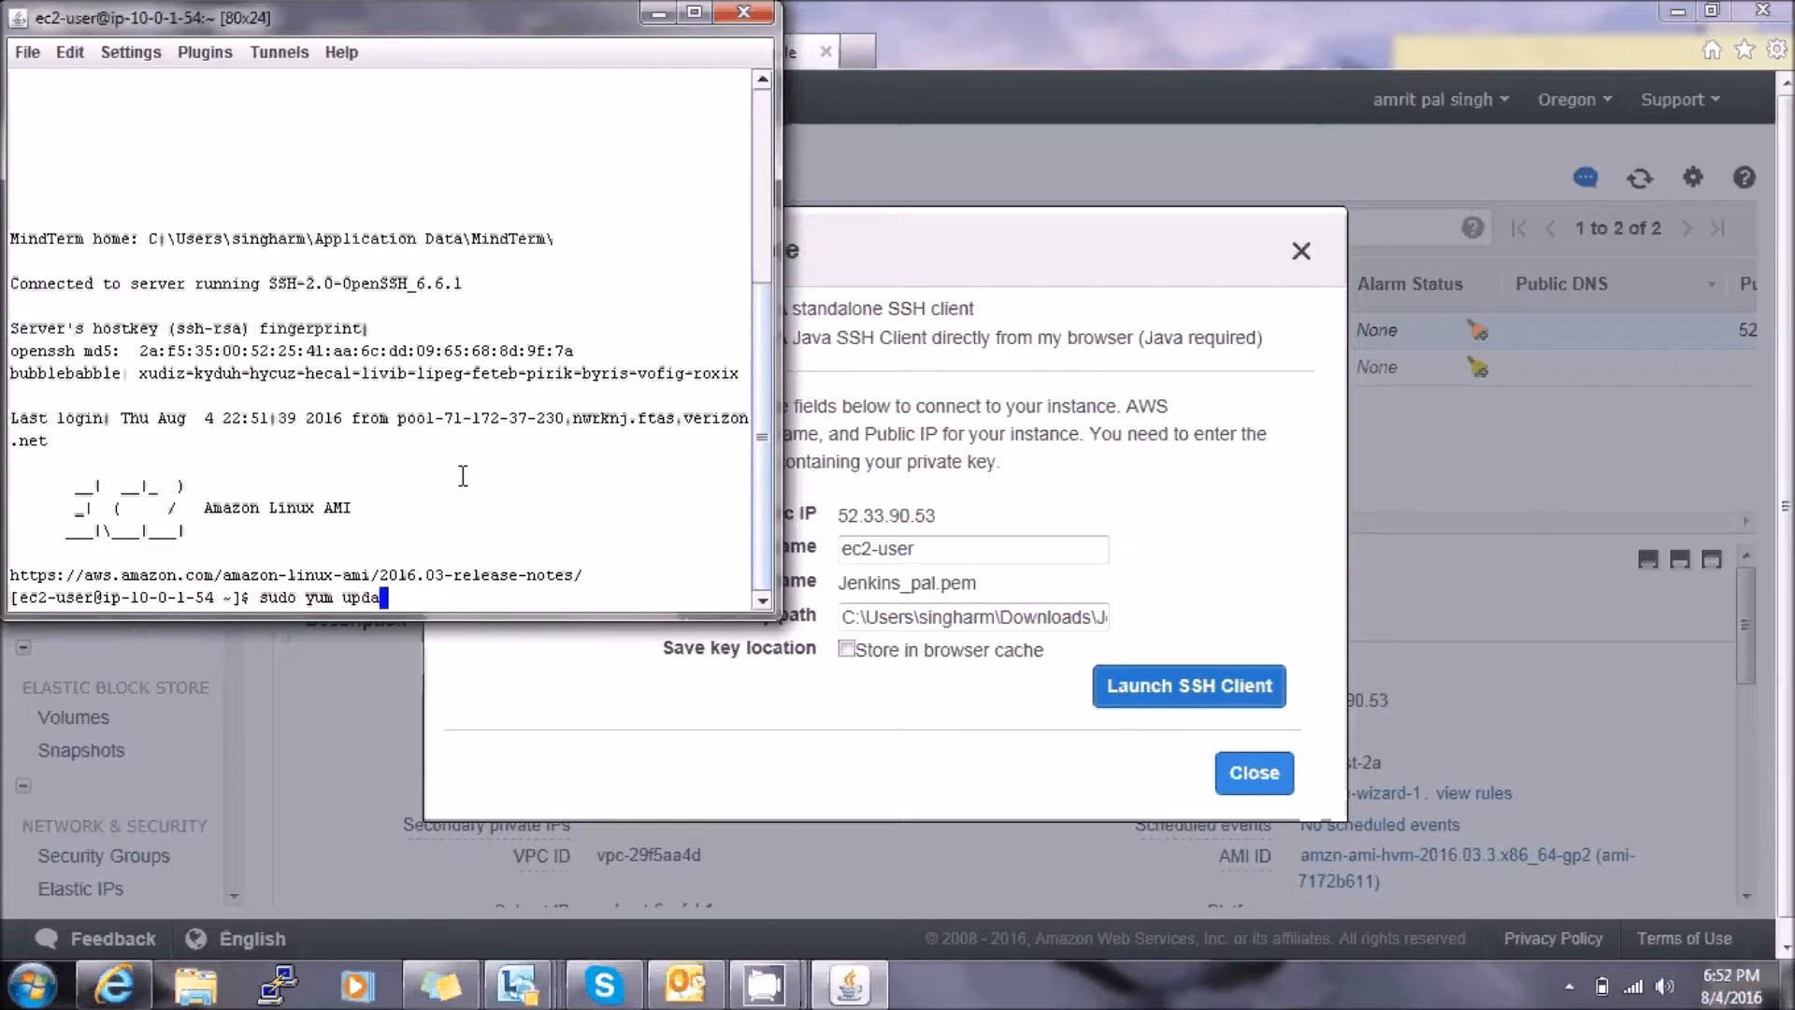
key("Return")
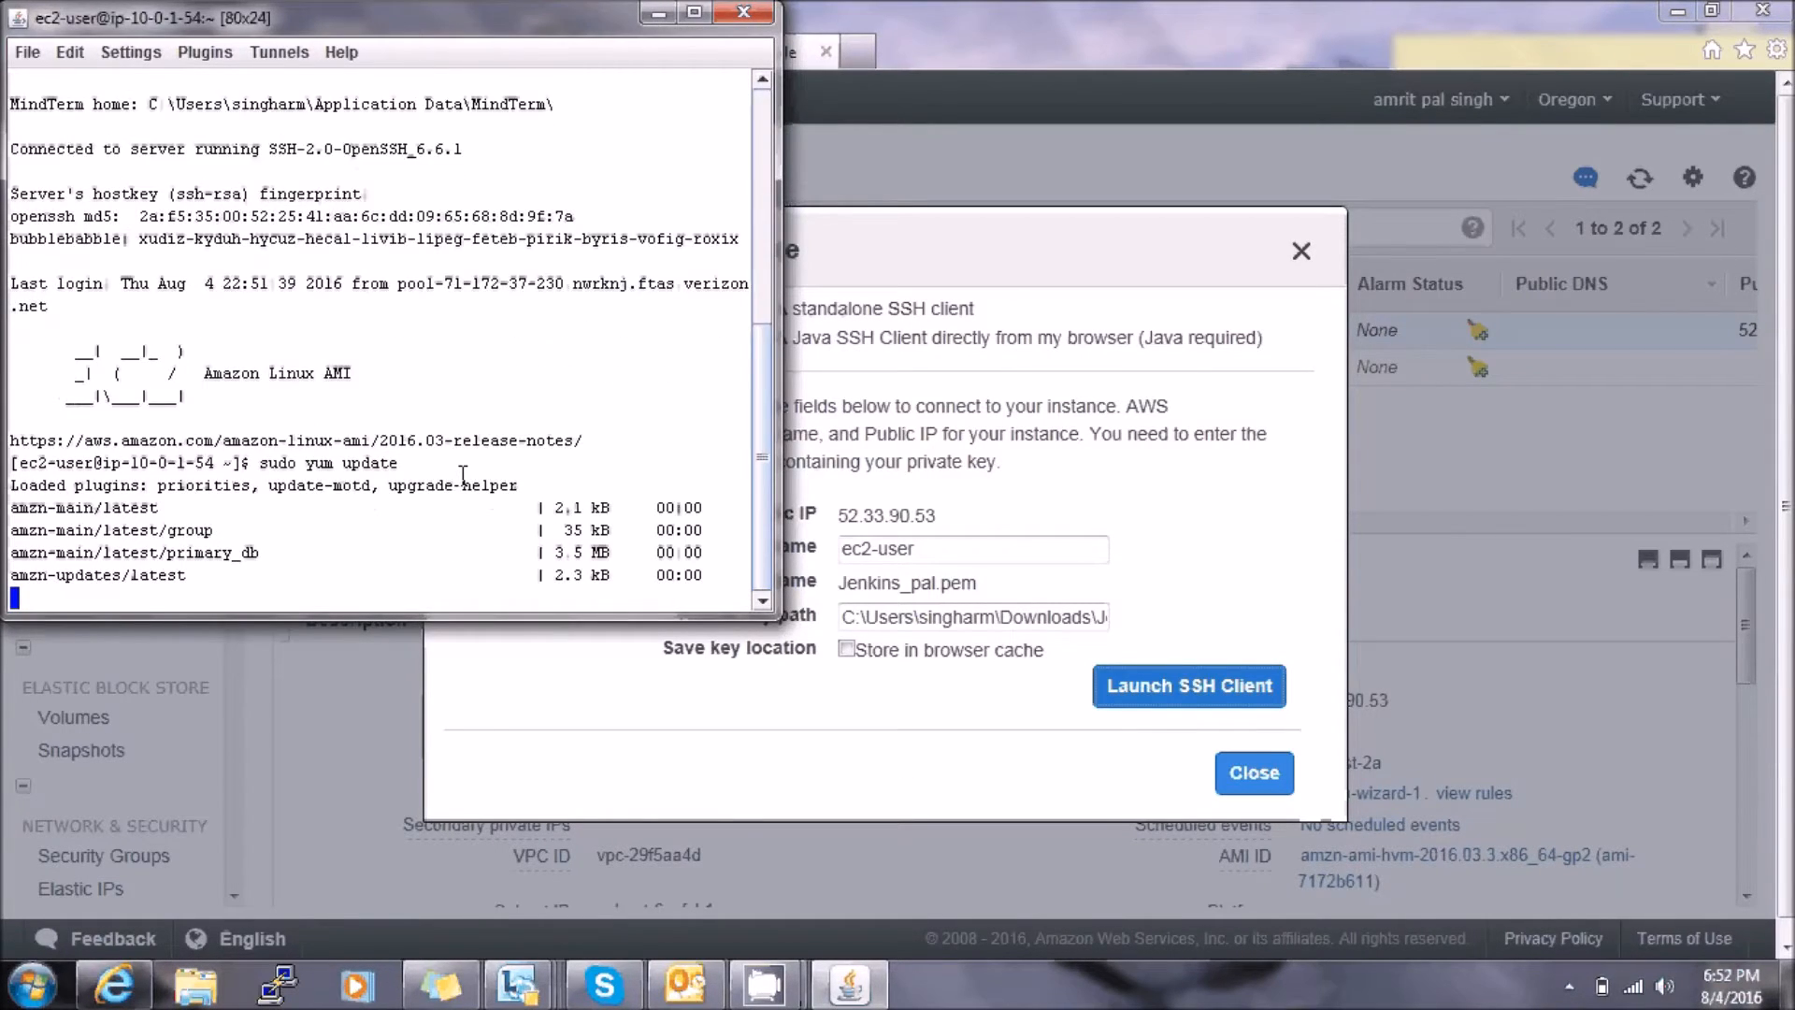
Accept the yum package update on the public machine and suspend it during the download
type("y")
key("Return")
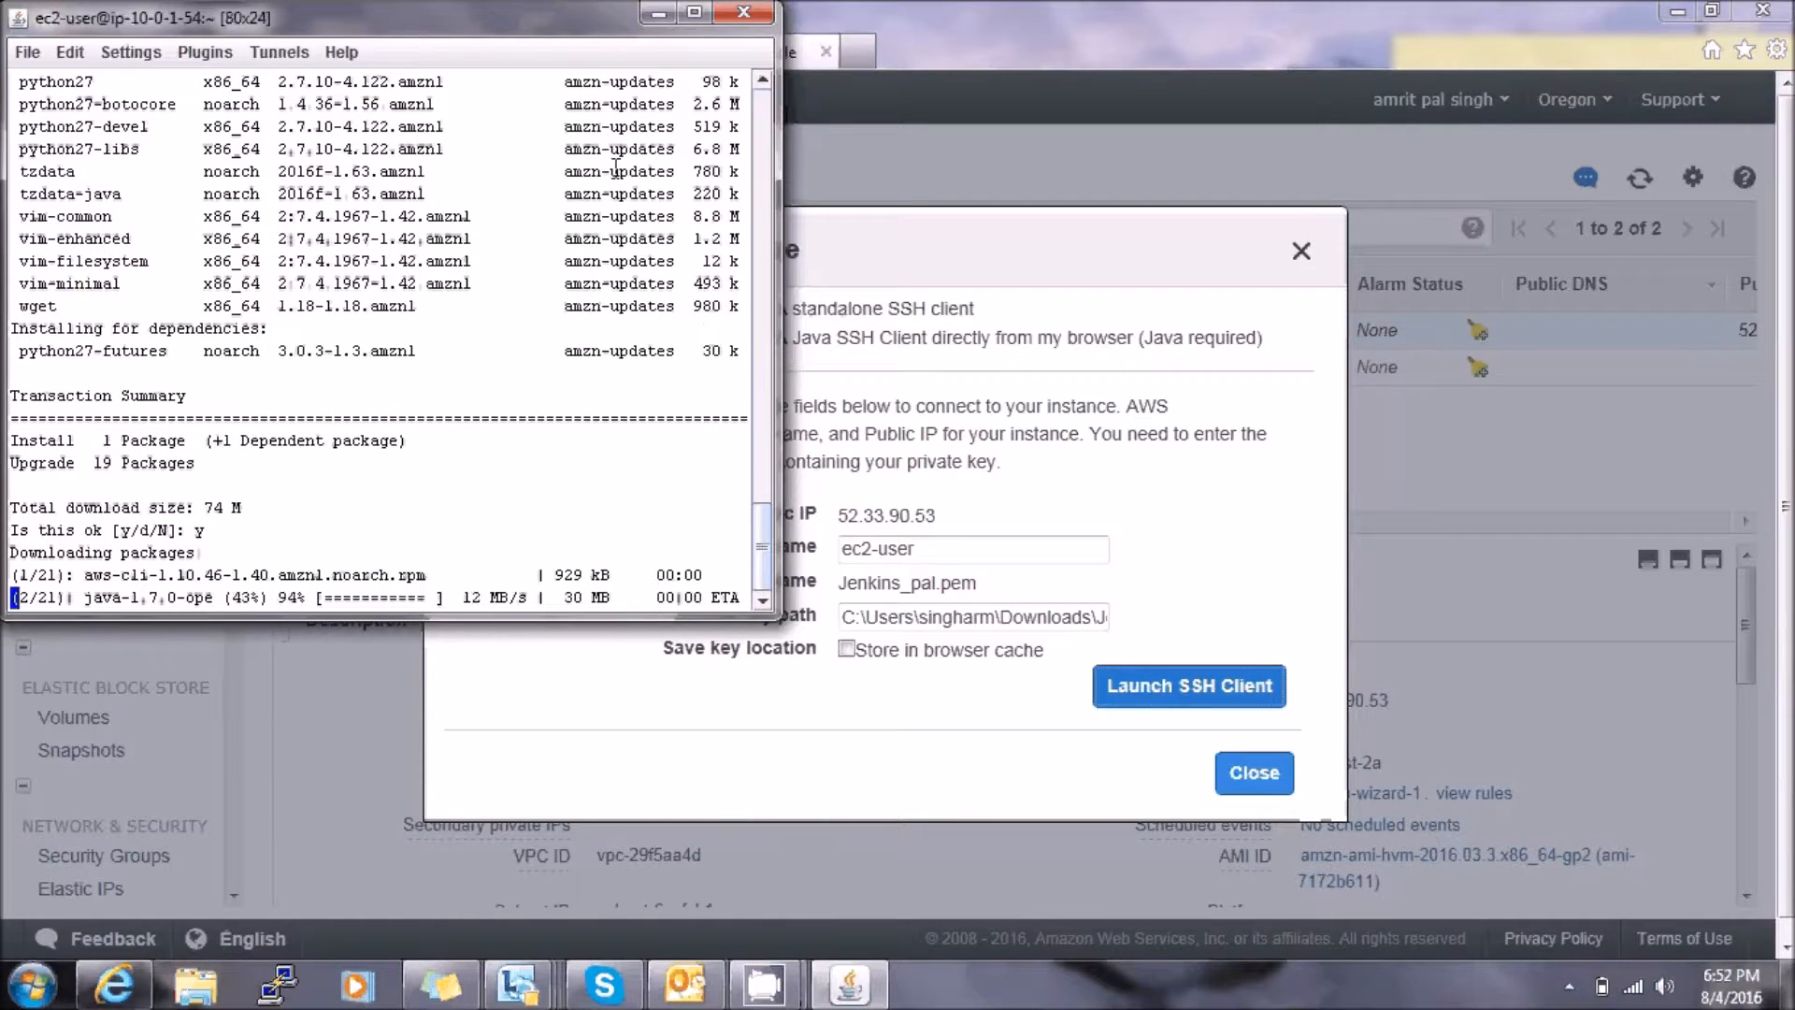
key("ctrl+z")
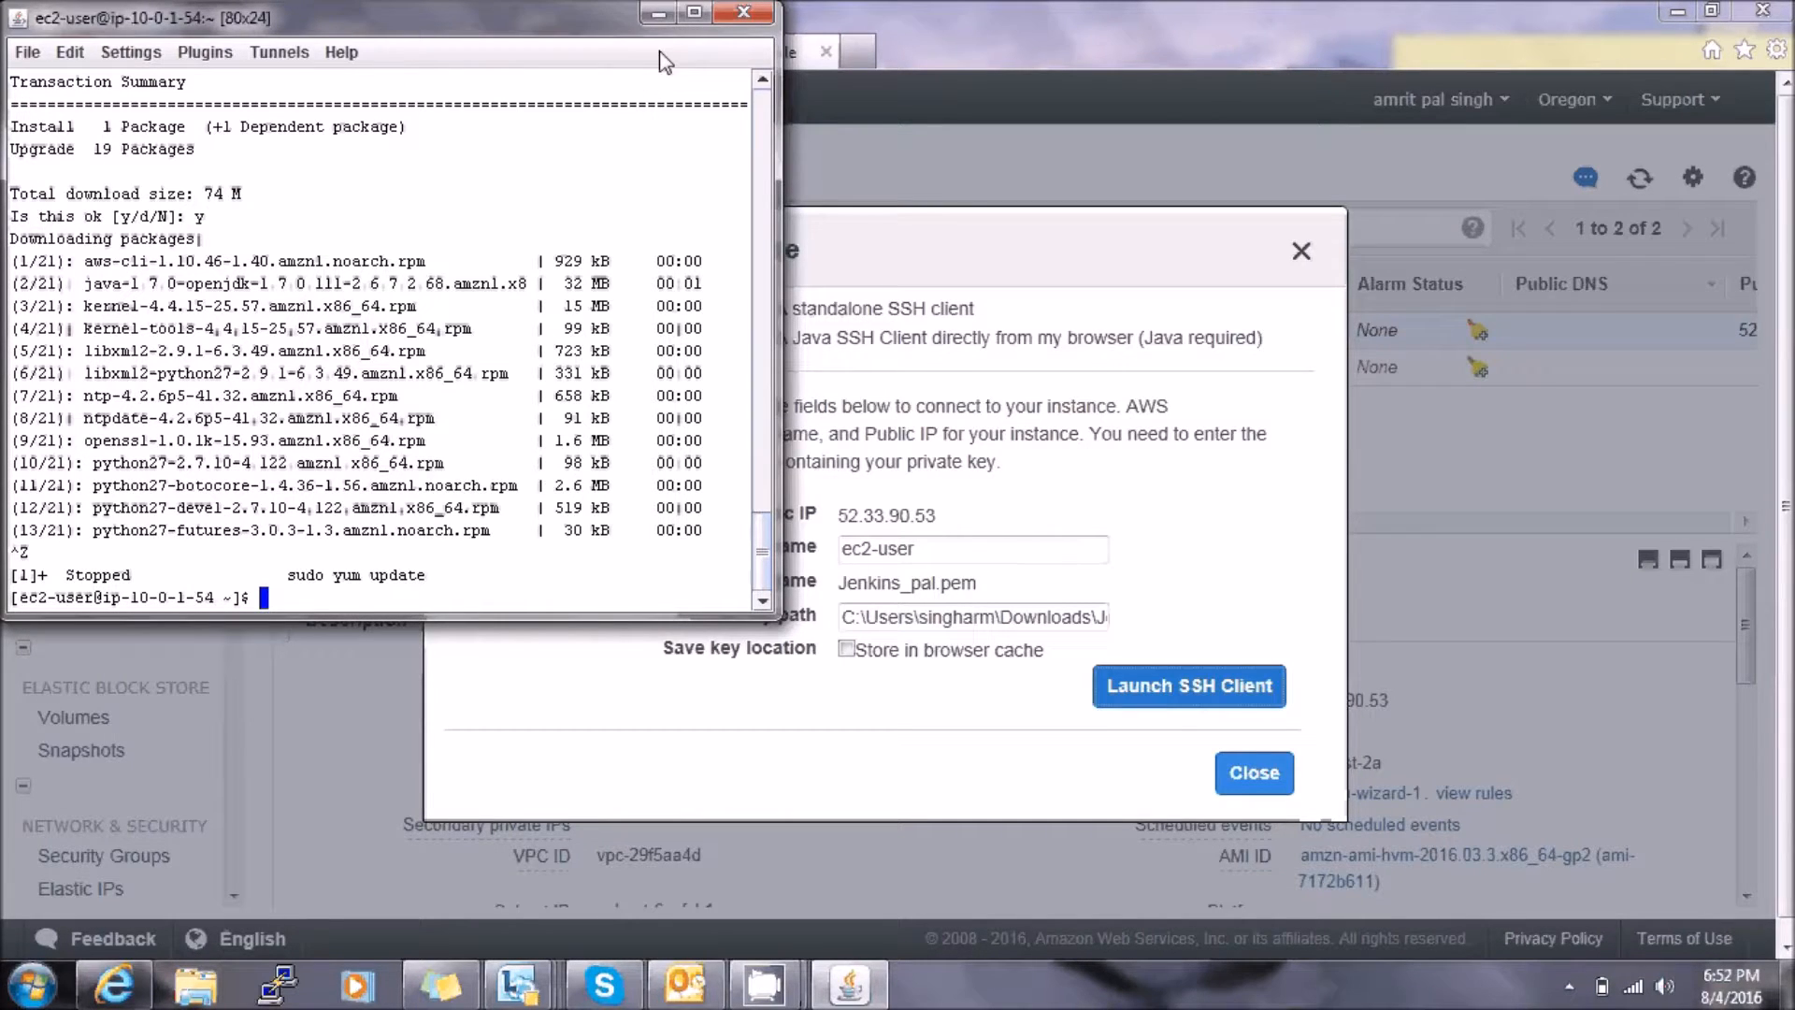
Rerun and suspend sudo yum update, kill process 2563 with sudo, and disconnect from the public machine
key("Up")
key("Return")
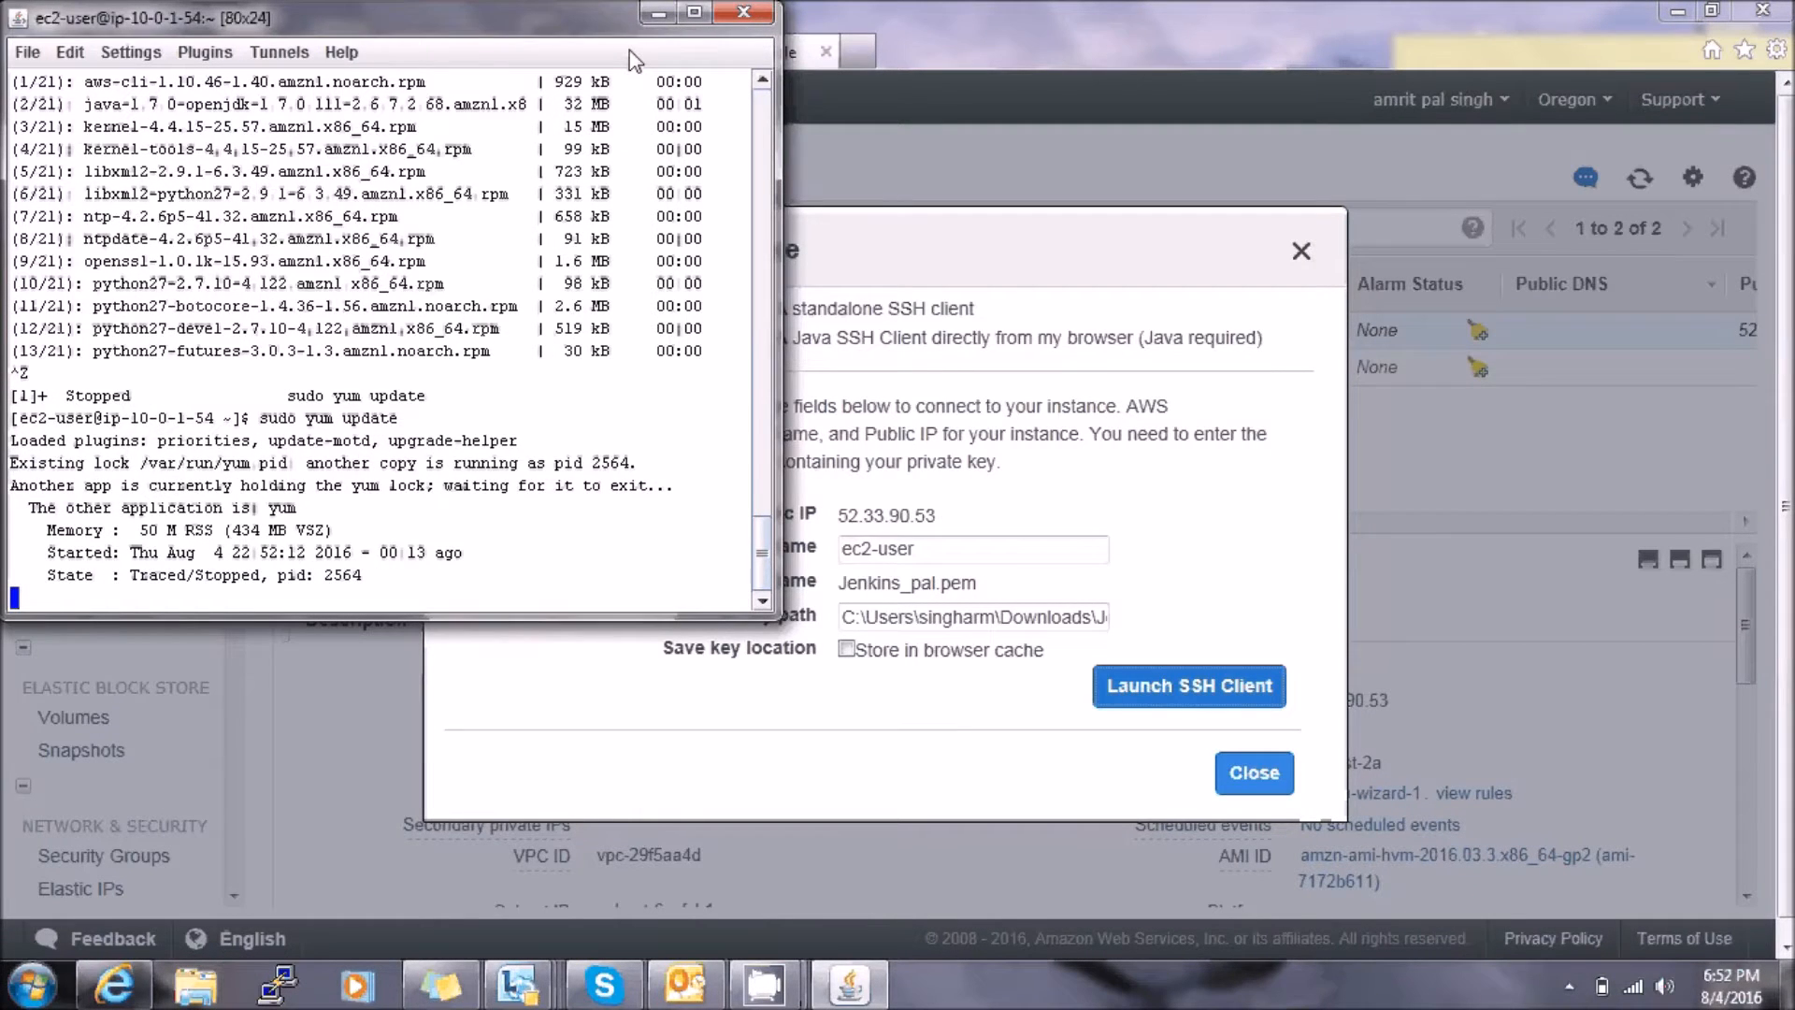
key("ctrl+z")
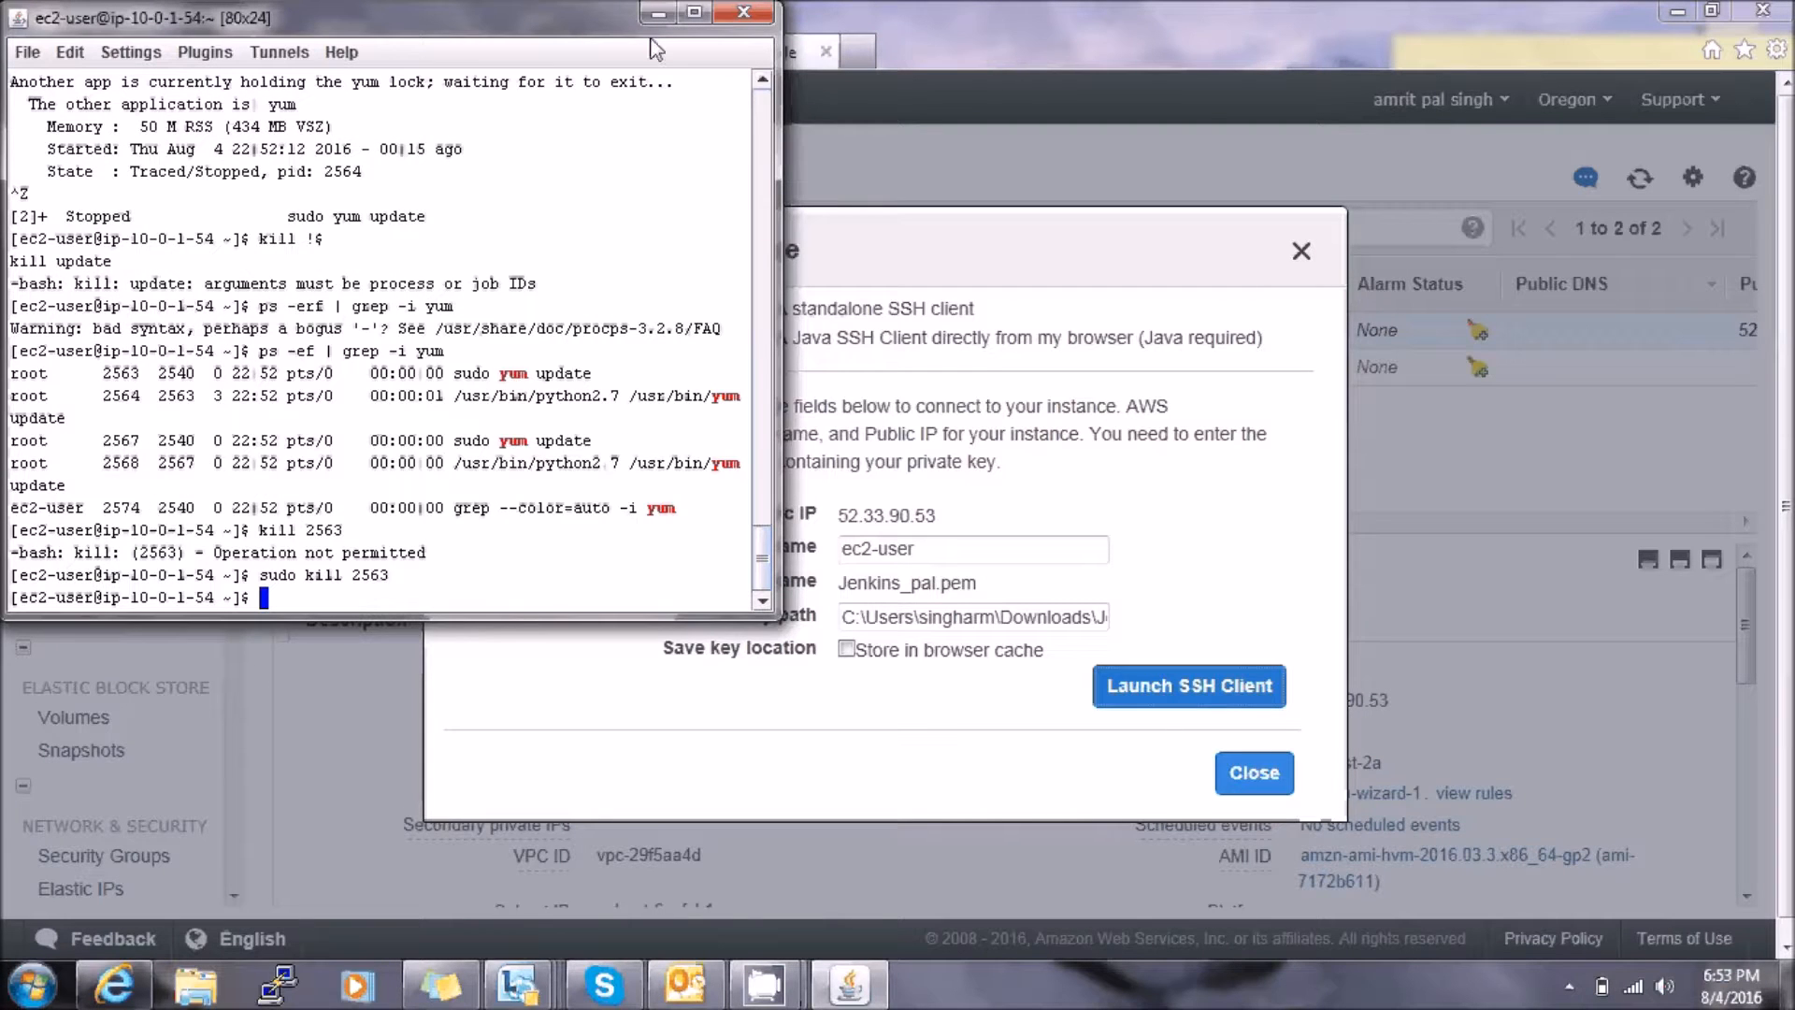
left_click(744, 12)
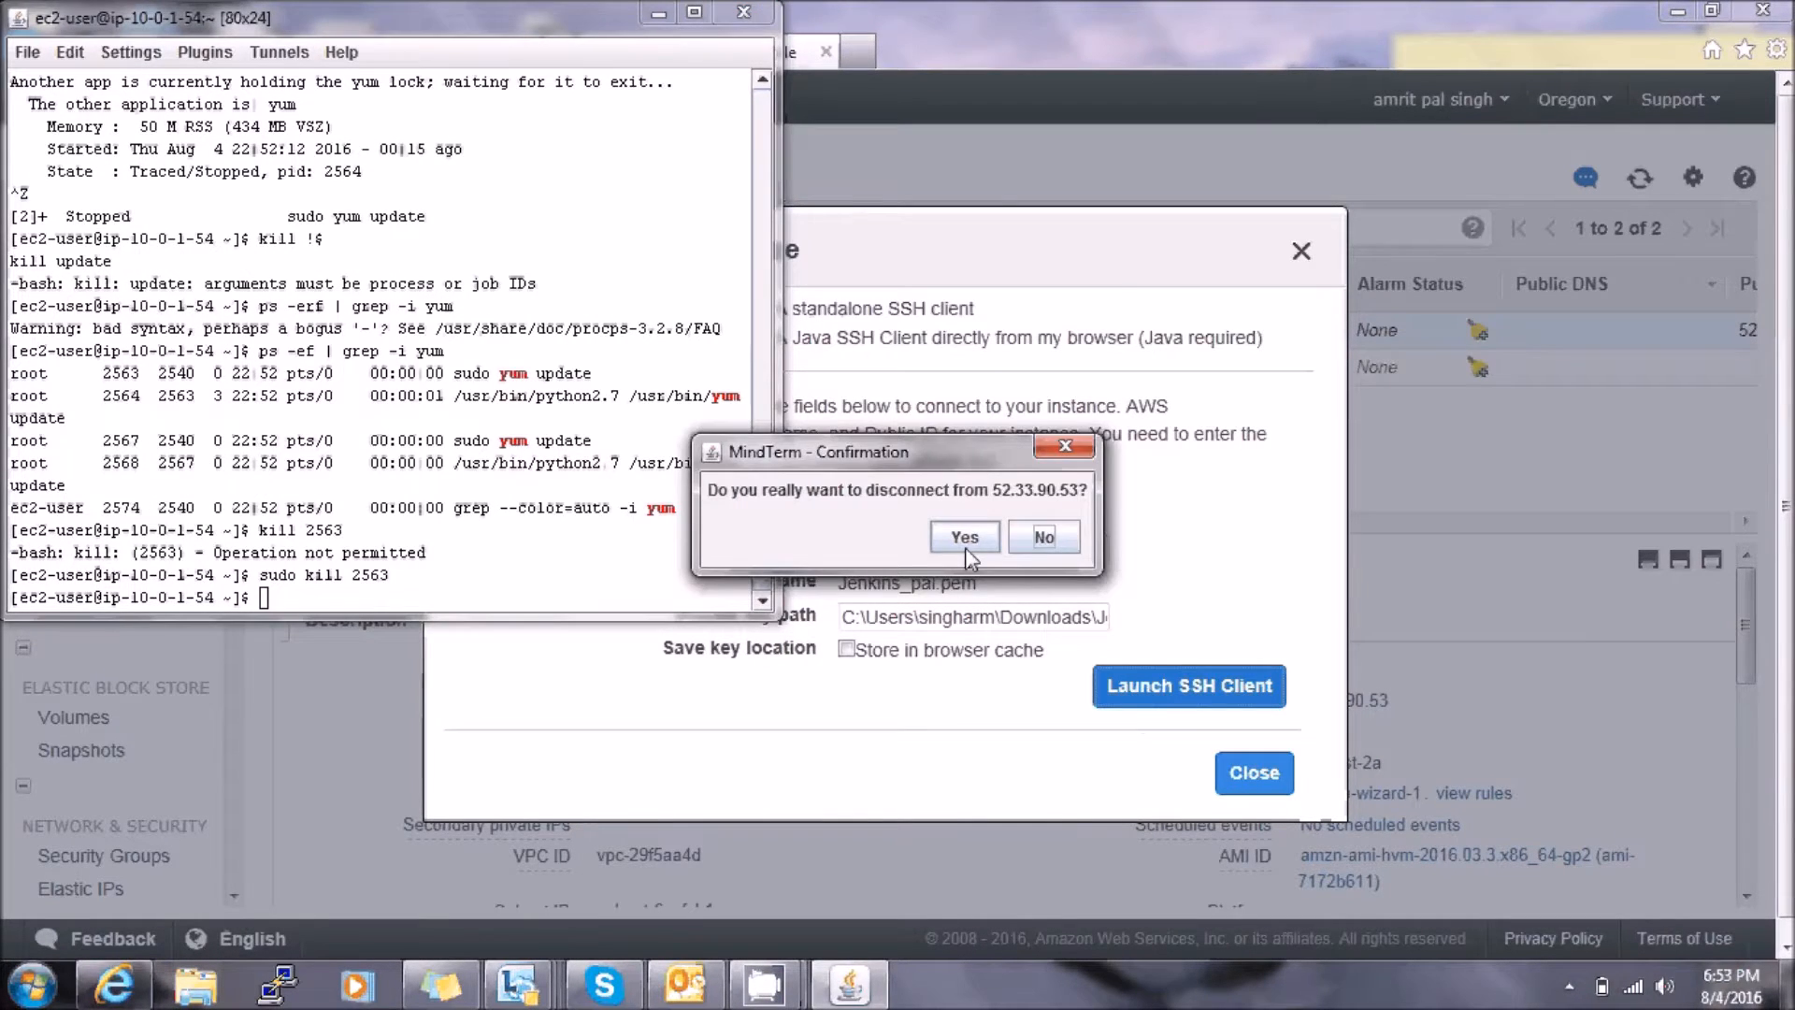
left_click(1073, 530)
Try to connect to the private subnet instance with the browser-based Java SSH client
left_click(307, 367)
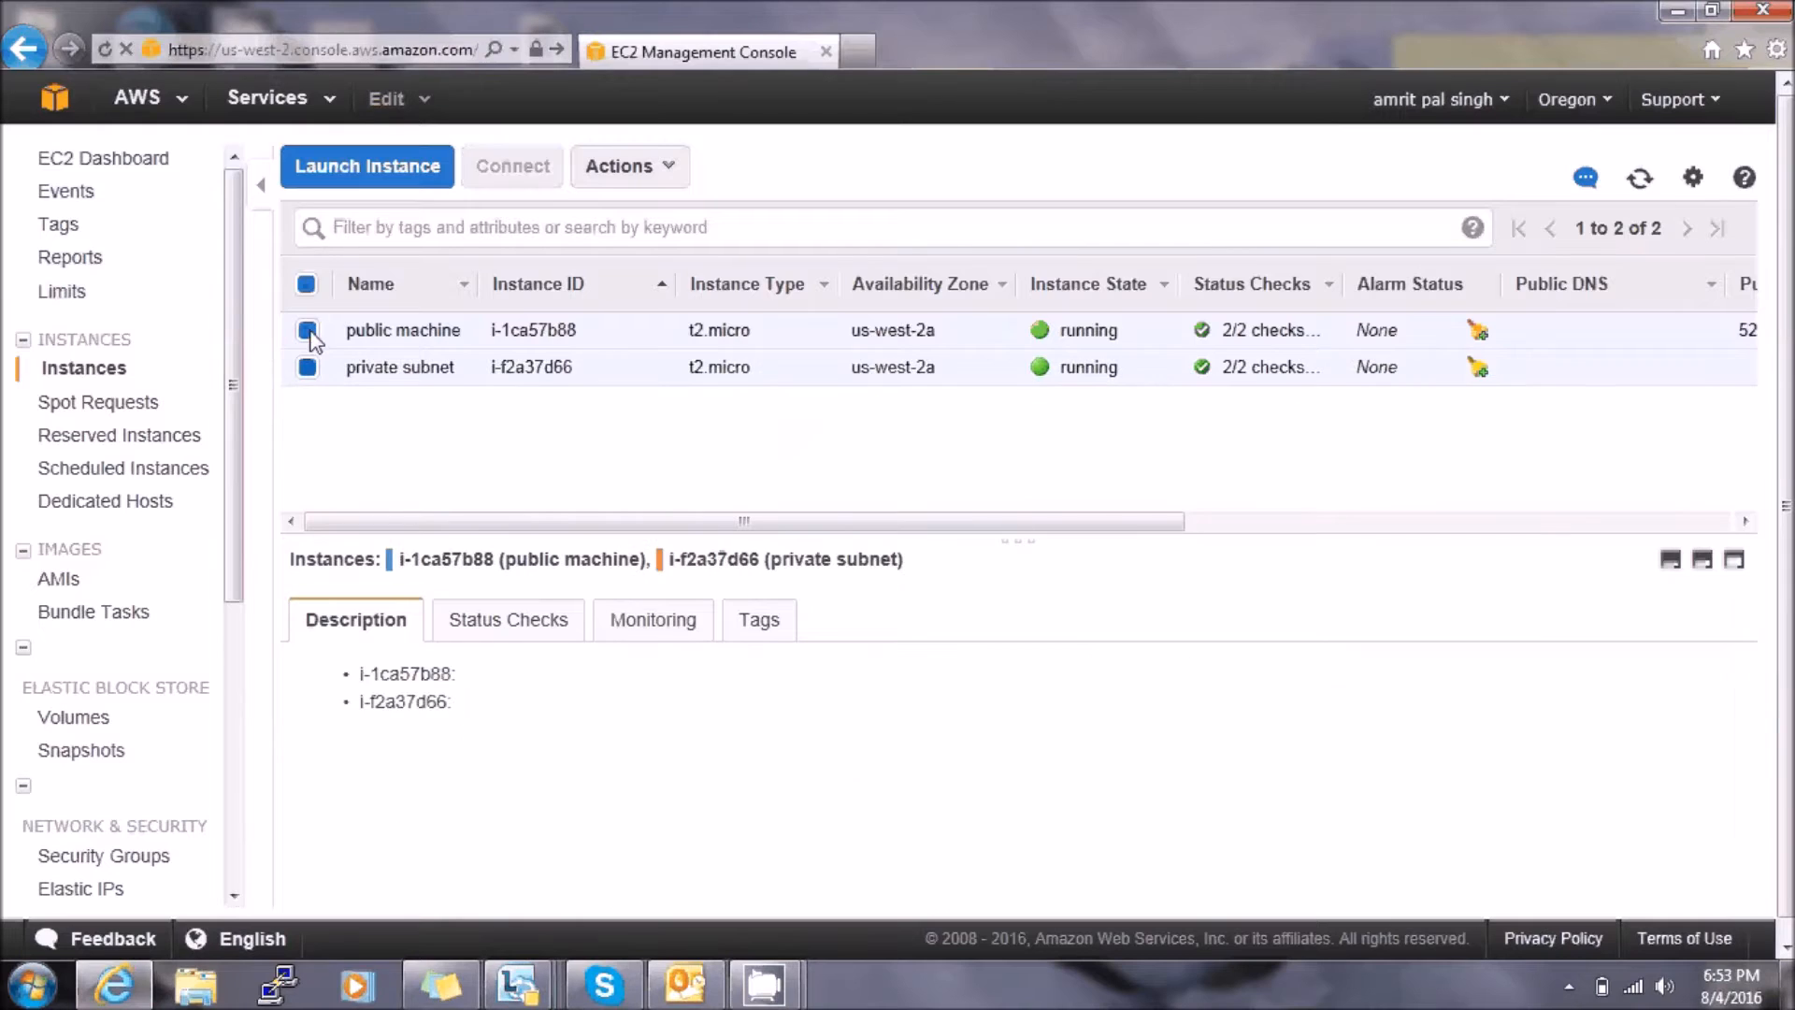
left_click(307, 329)
left_click(540, 168)
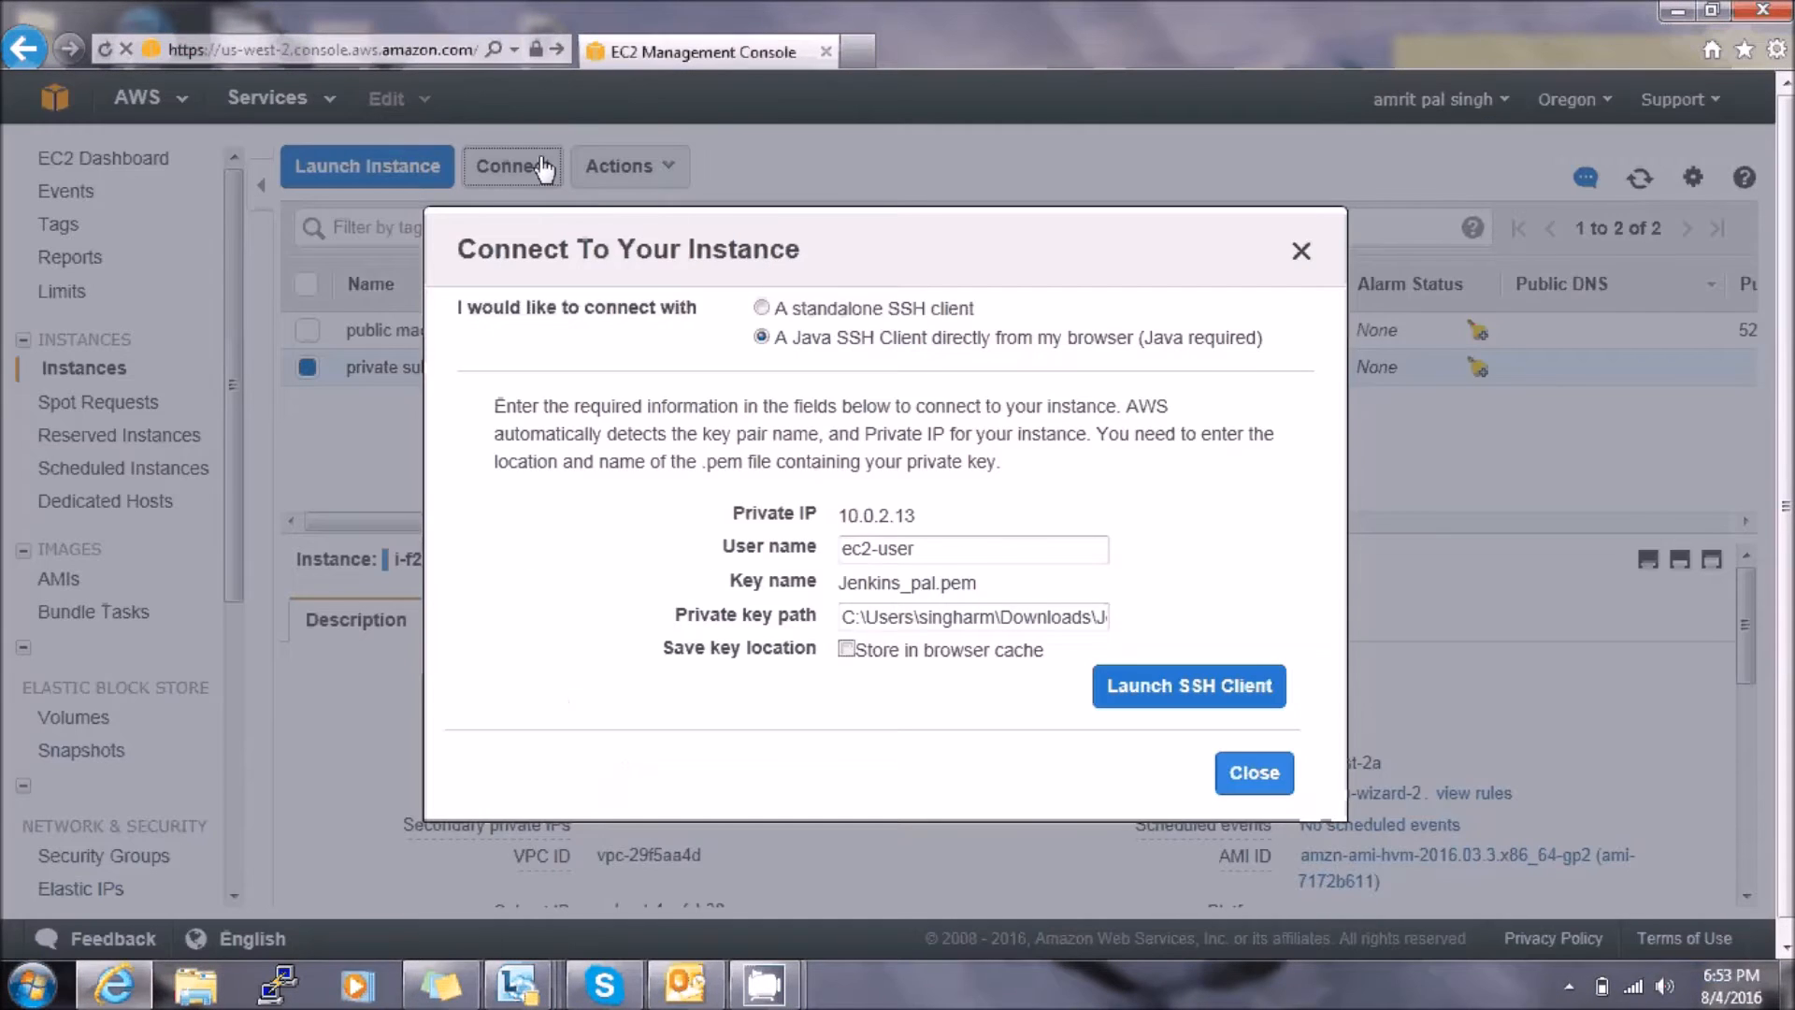
left_click(1125, 685)
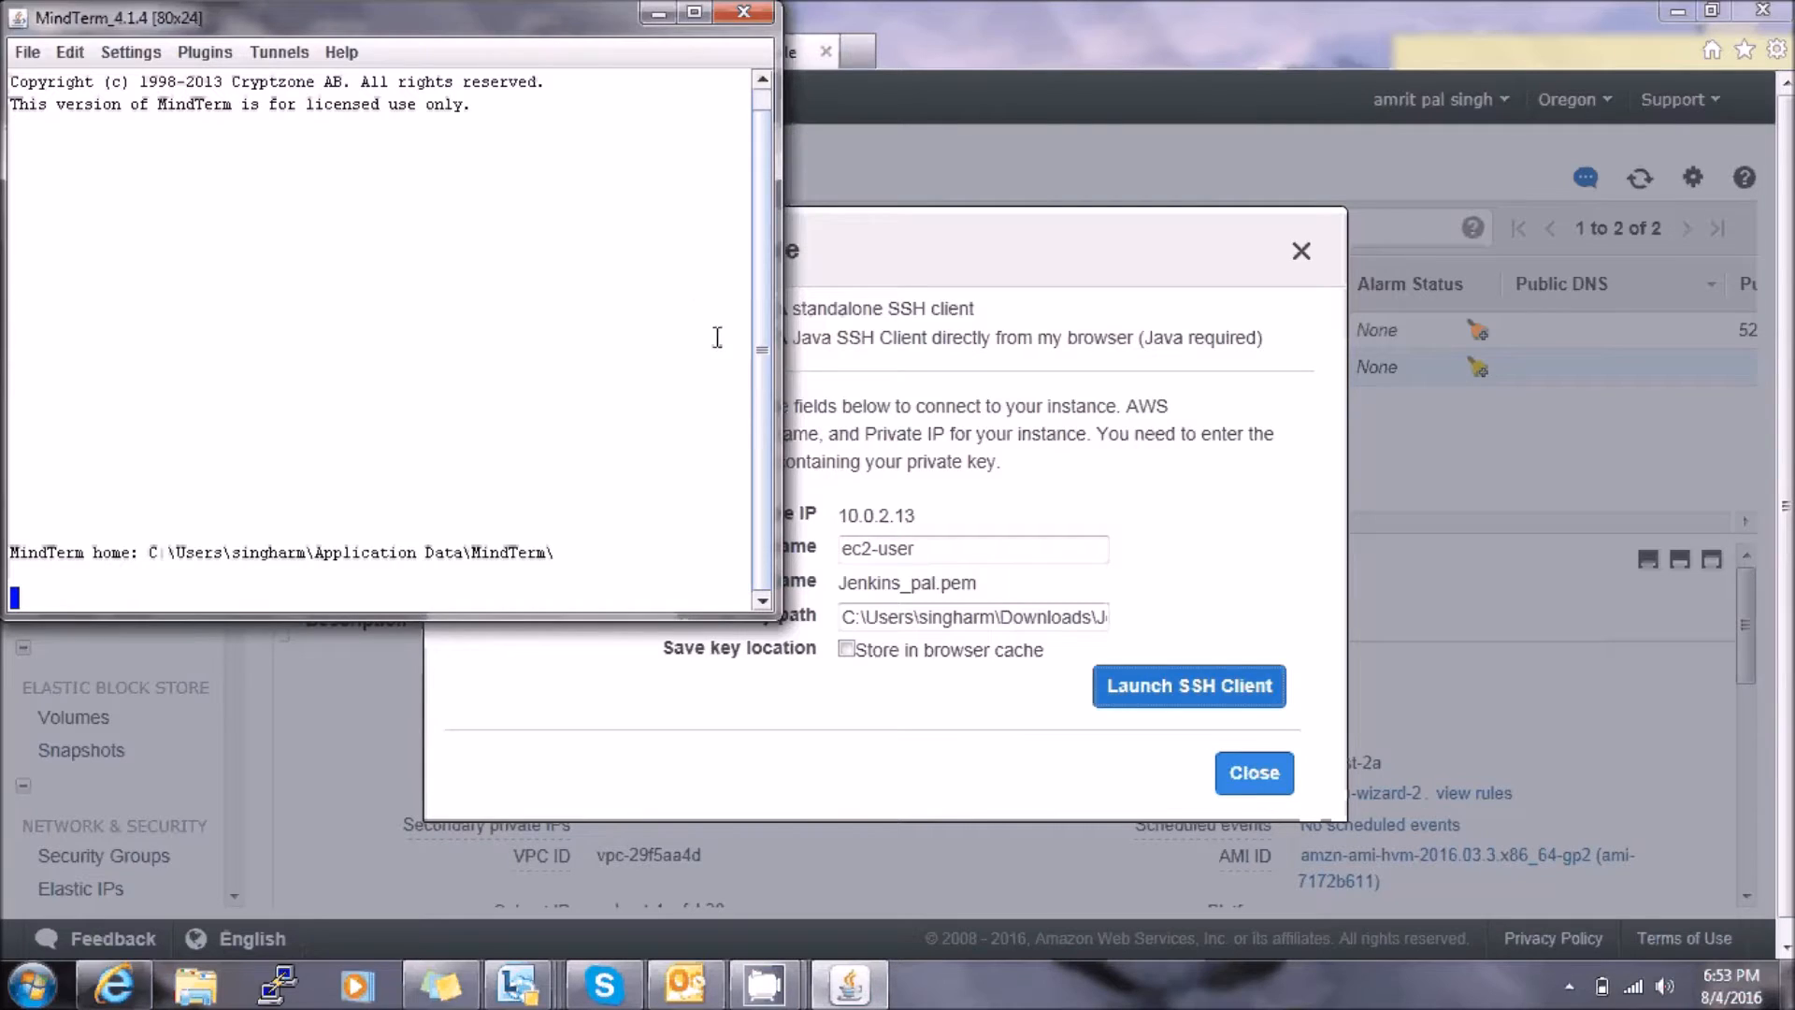
left_click(733, 16)
Review the full private key path in the connection dialog and close the dialog
key("Right")
key("Right")
key("Right")
key("Right")
key("Right")
key("Right")
key("Right")
key("Right")
key("Right")
key("Right")
key("Right")
key("Right")
key("Right")
key("Right")
key("Right")
key("Right")
key("Right")
key("Right")
key("Right")
key("Right")
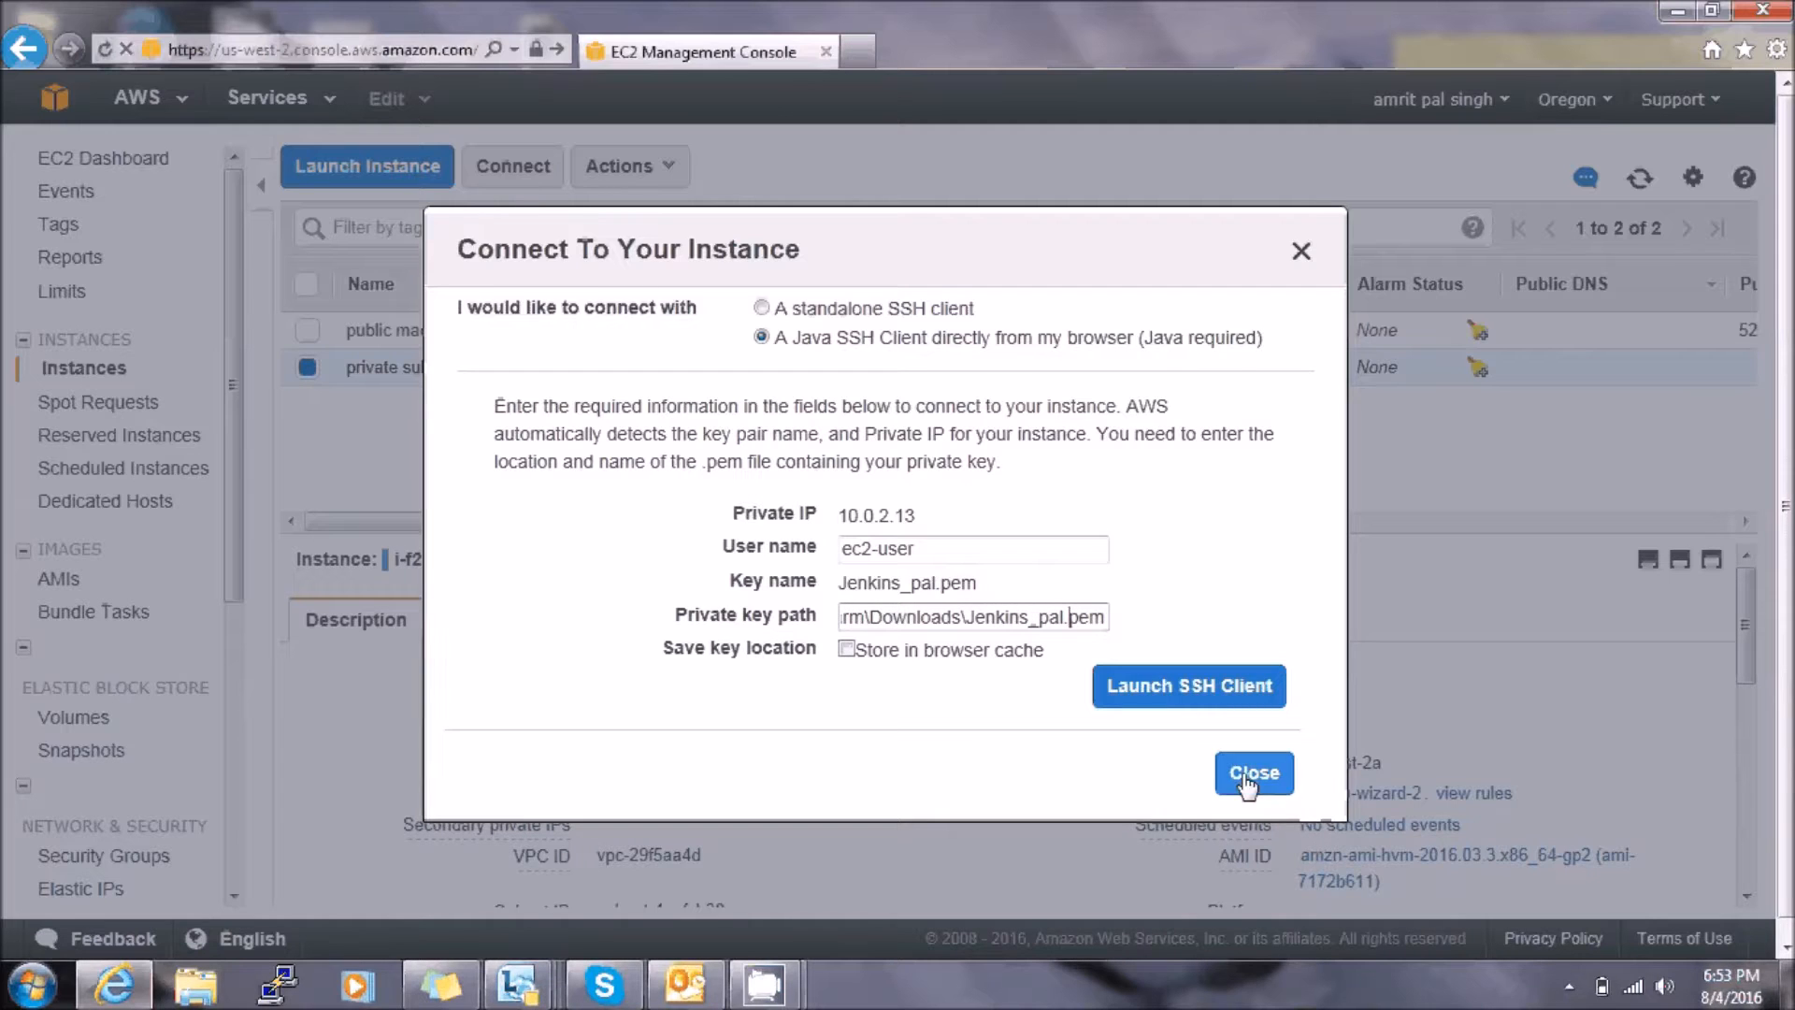
left_click(1254, 773)
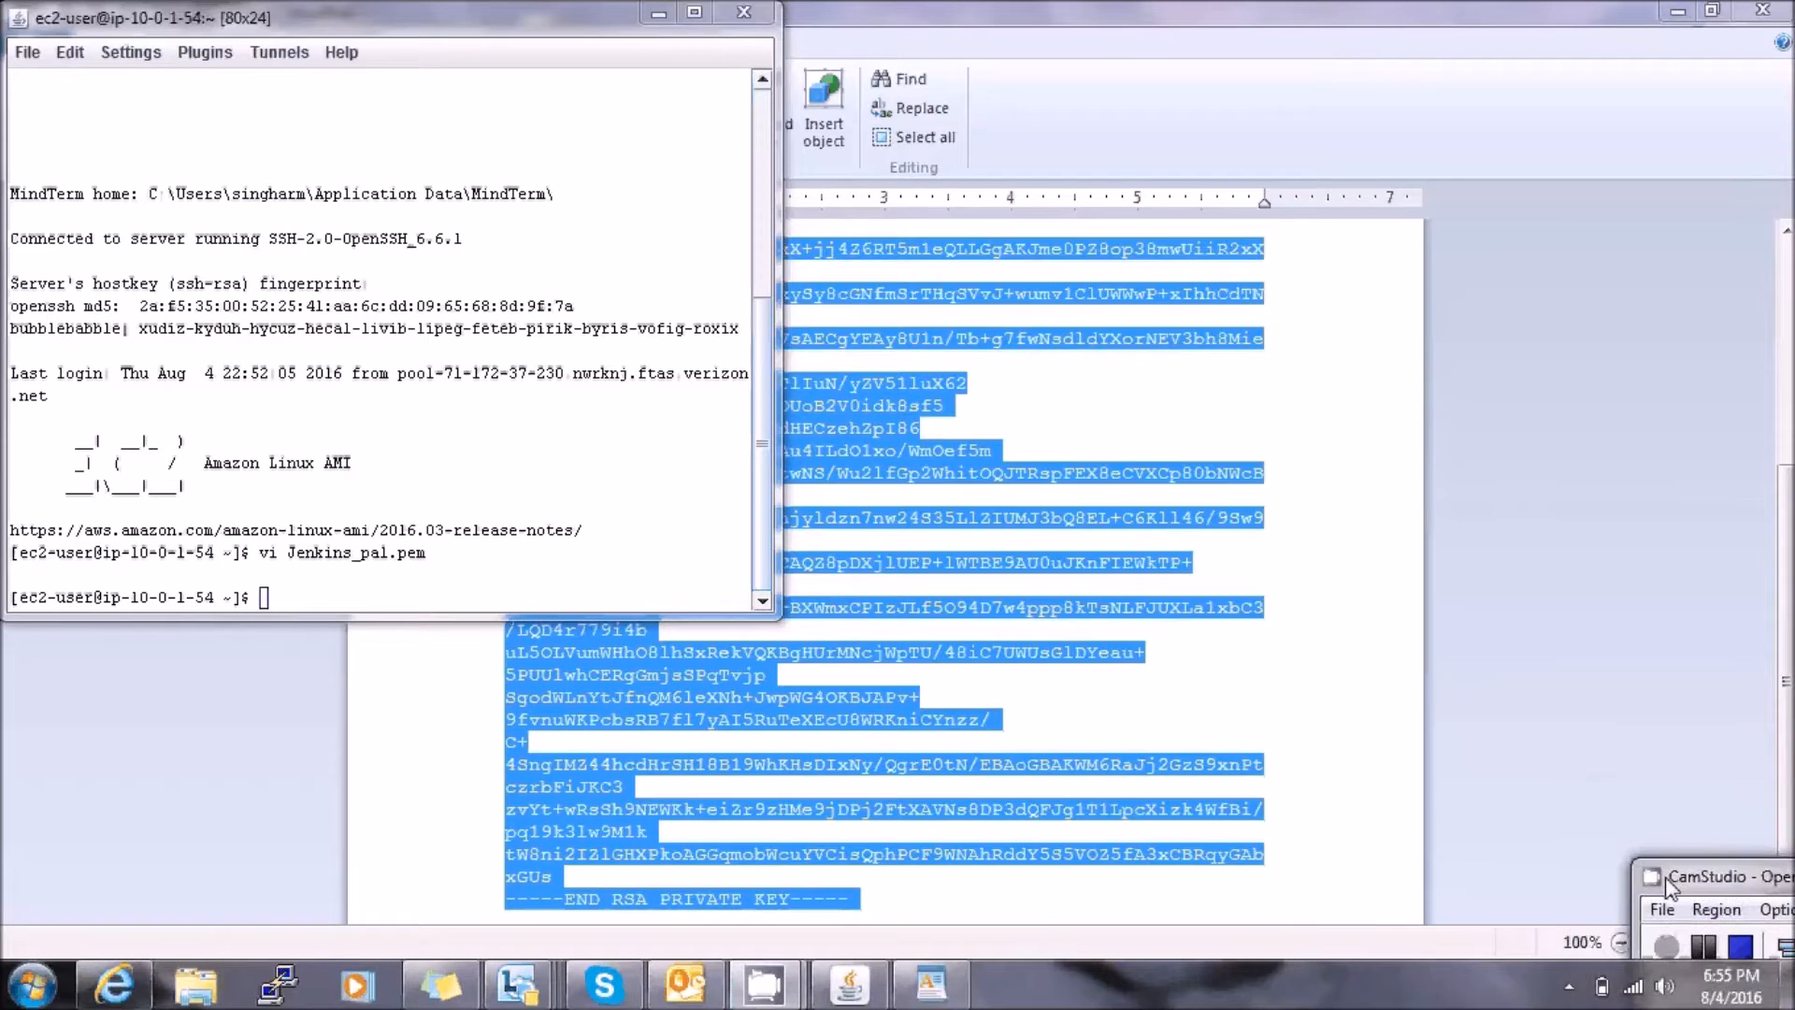
Close the document containing the private key and maximize the public machine's SSH terminal
left_click_drag(1667, 879, 1669, 882)
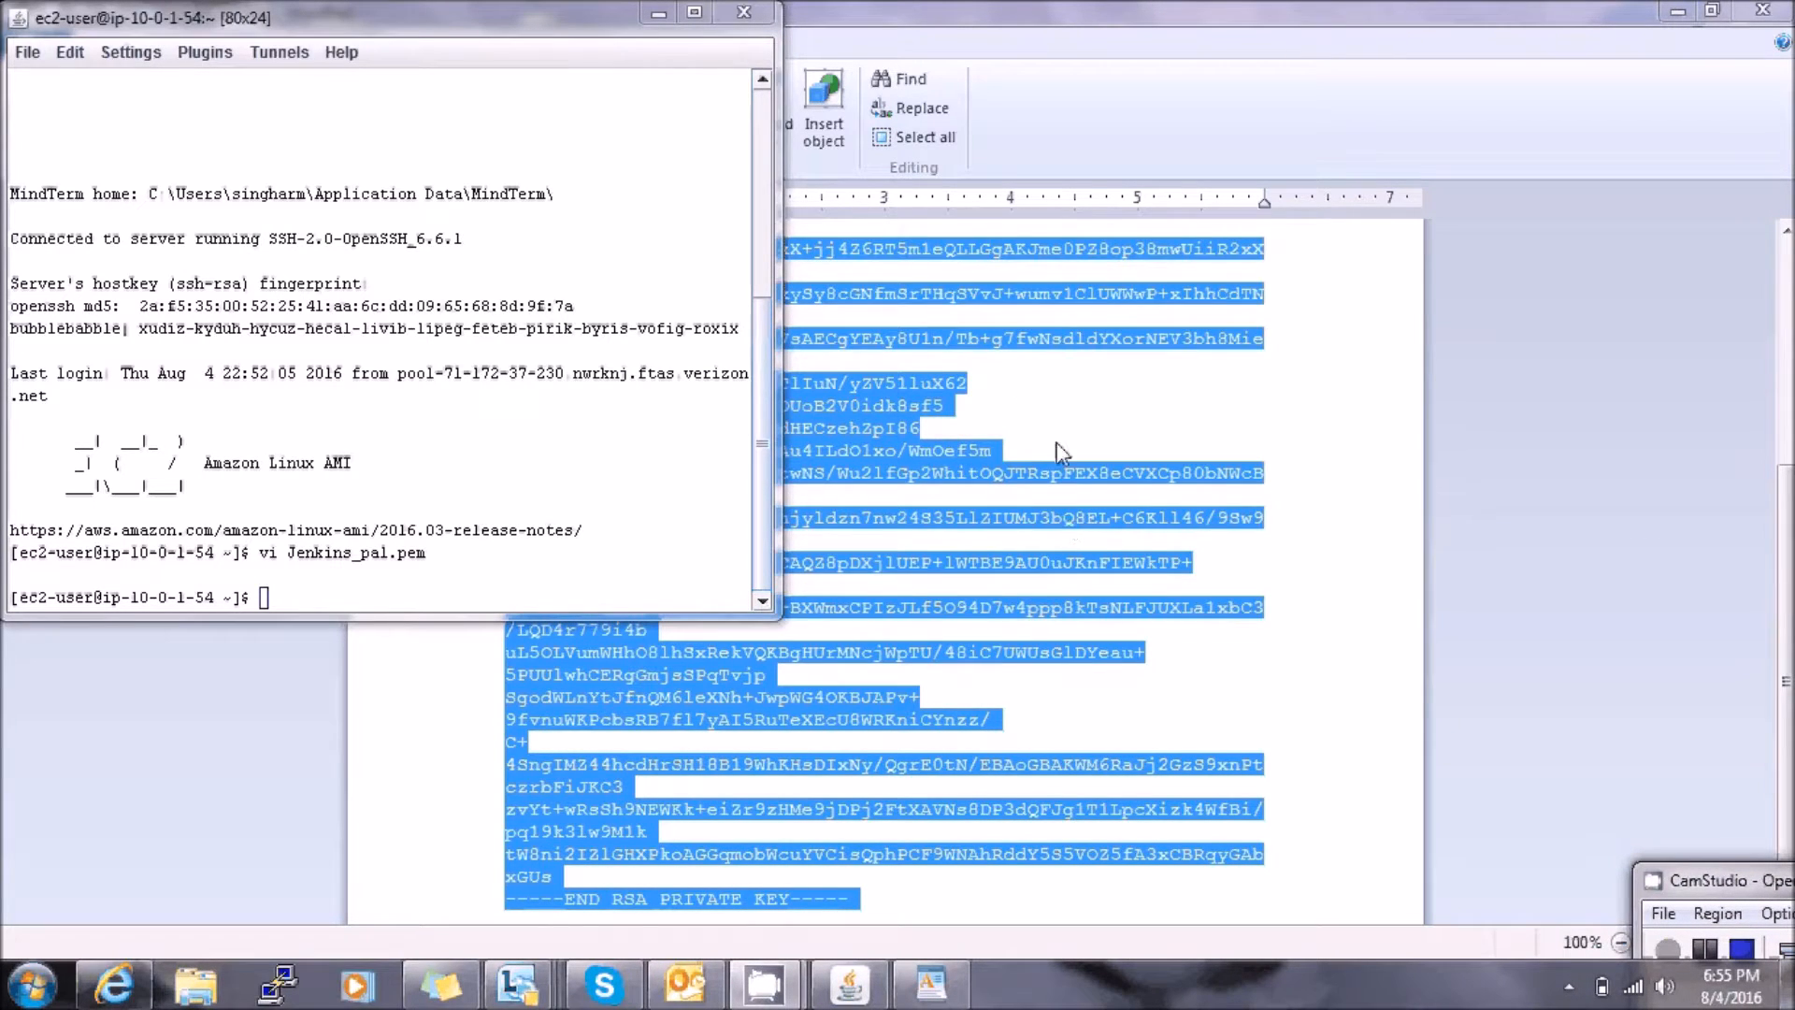
left_click(1759, 13)
left_click(693, 12)
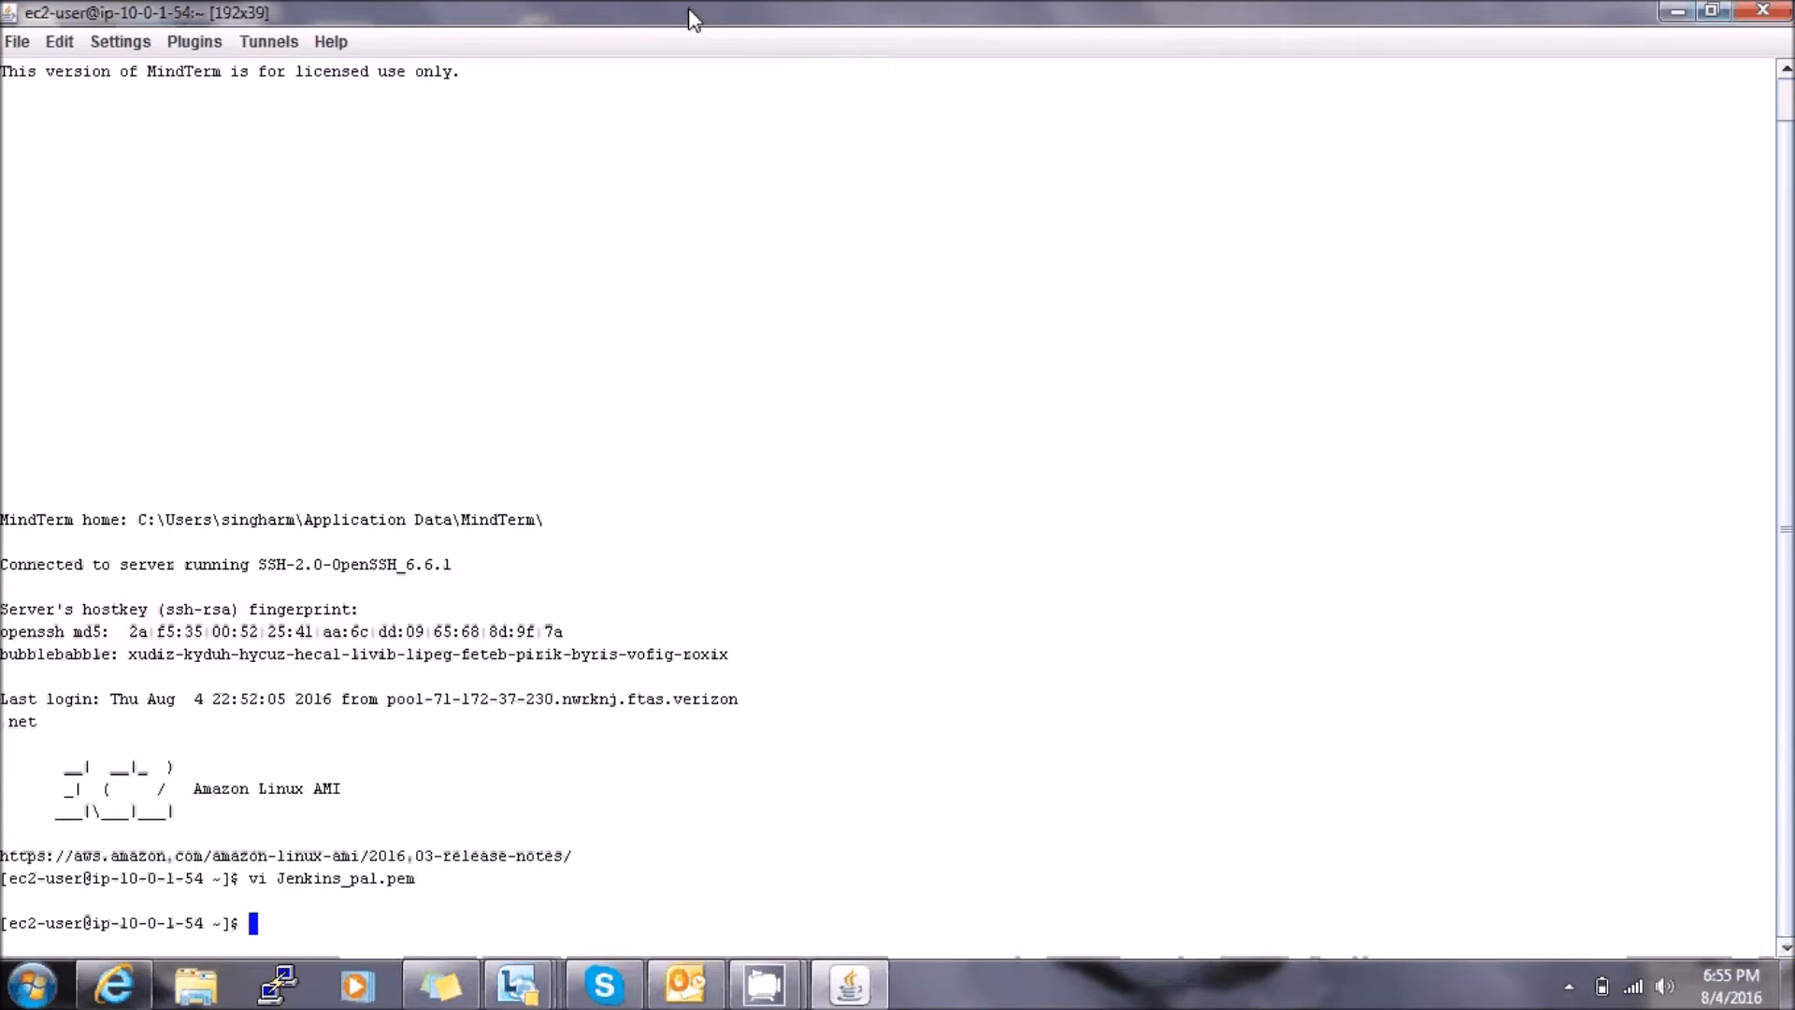
Check the public machine's hostname and list the files in its home directory
type("hostname")
key("Return")
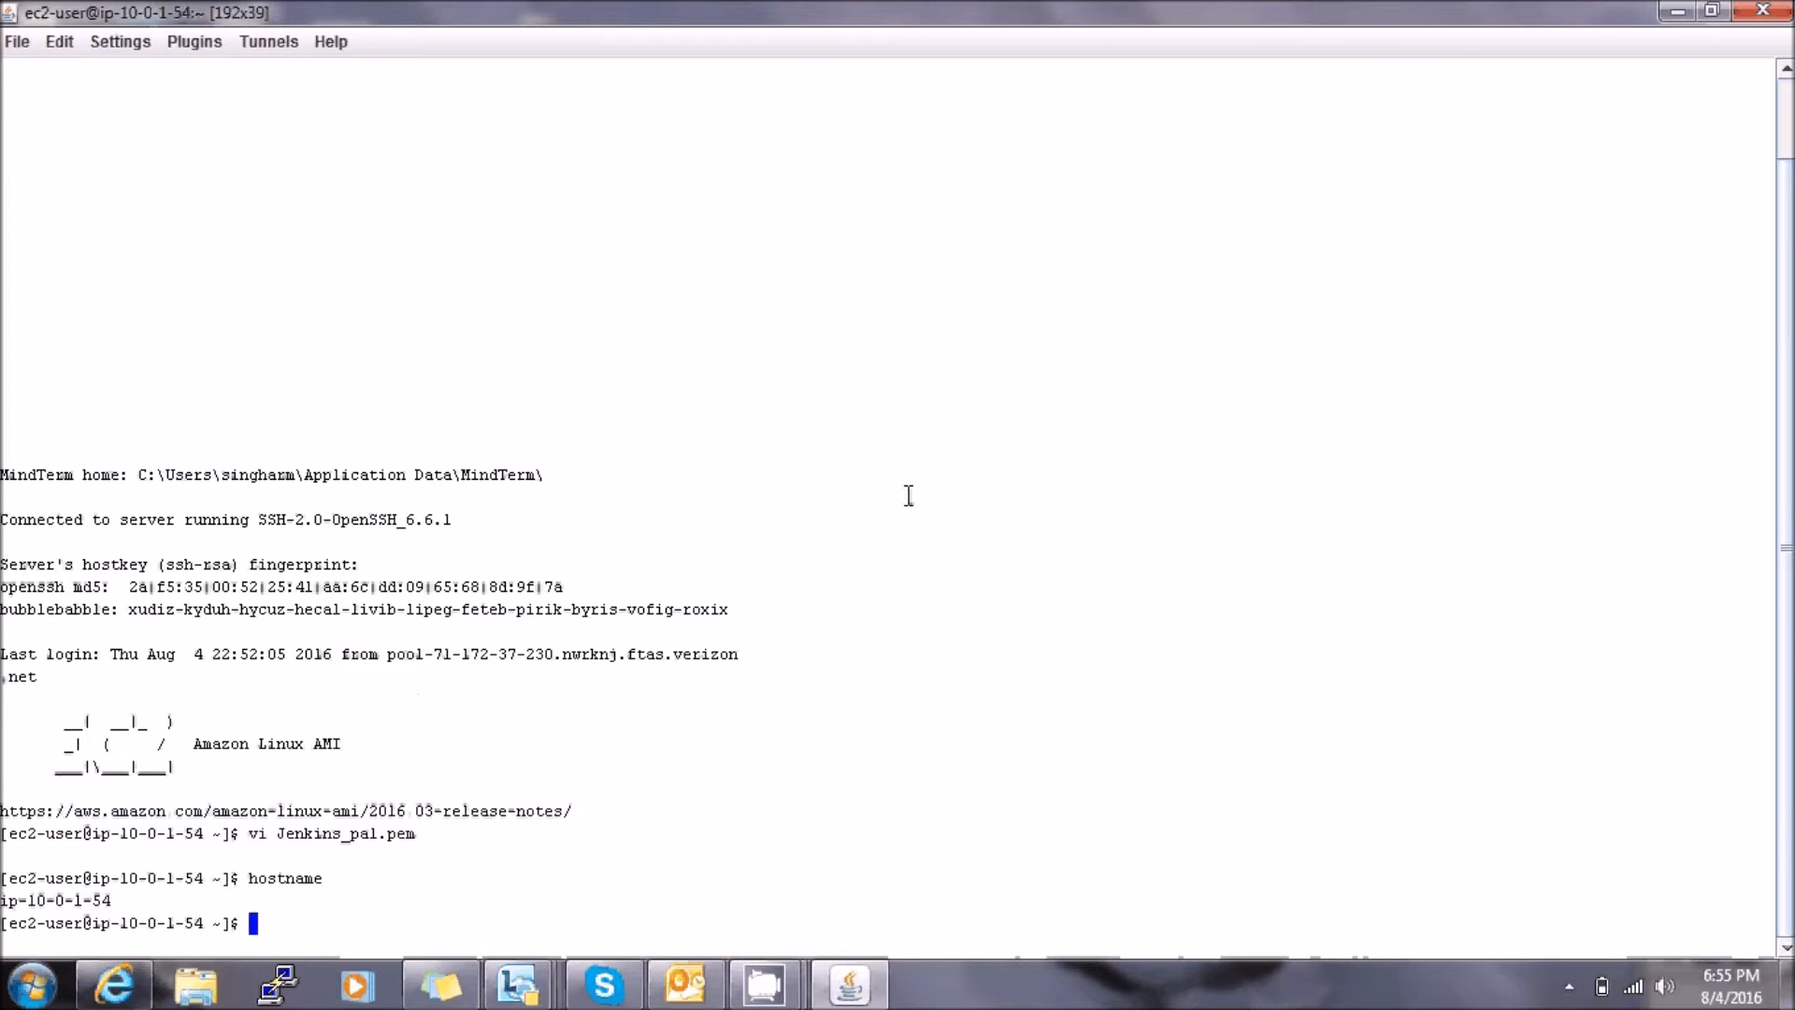
type("ls")
key("Return")
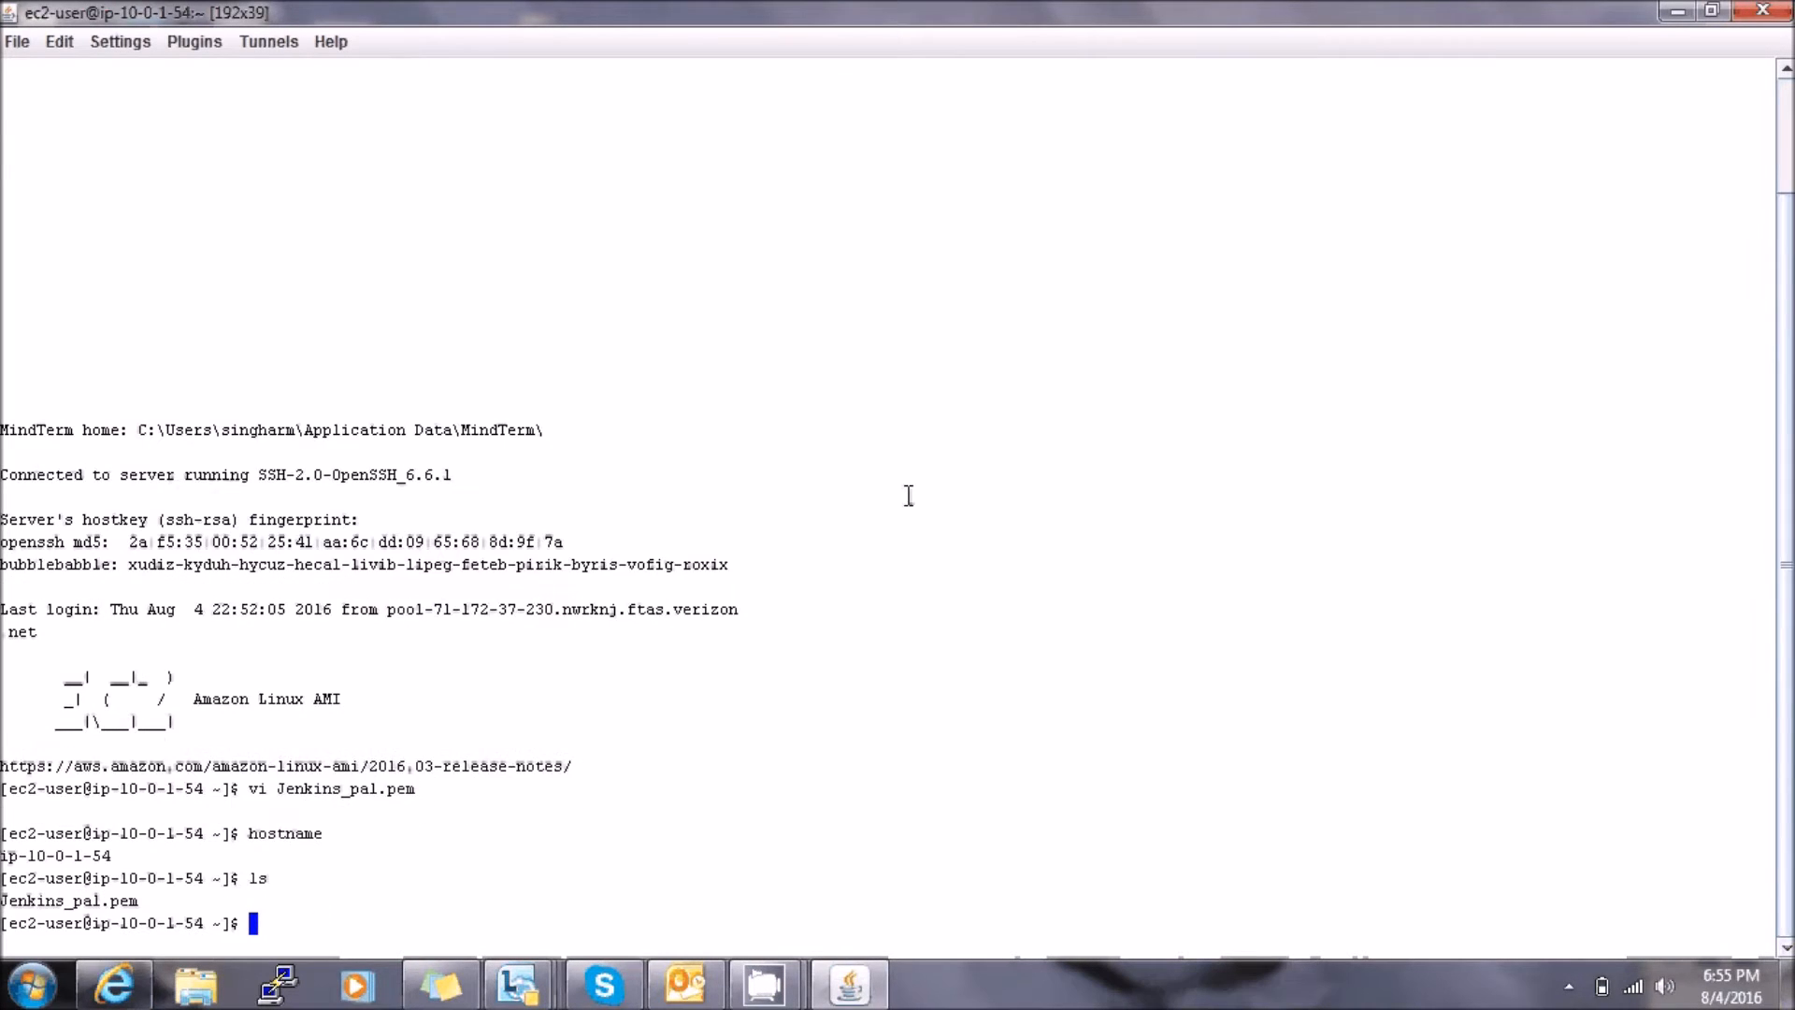
Set the permissions of Jenkins_pal.pem to 400 with chmod on the public machine
type("chmod 400 J")
key("Tab")
key("Return")
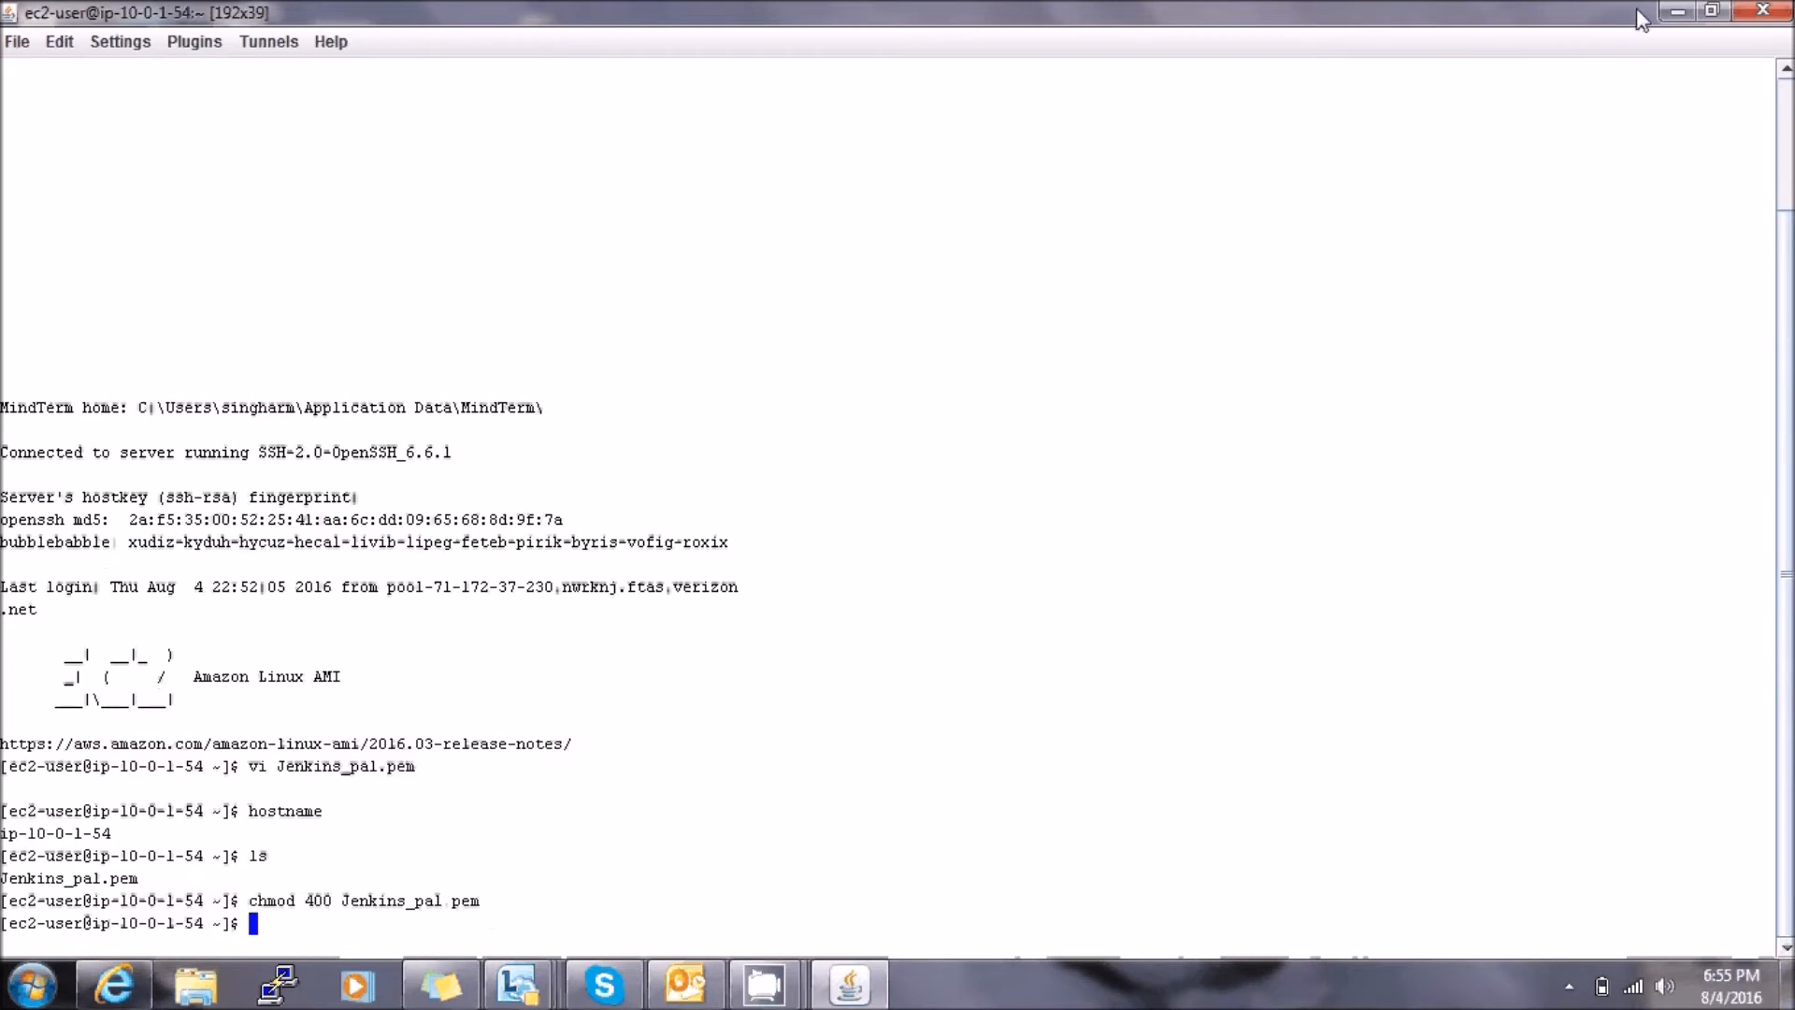
Switch to the EC2 console in Internet Explorer and show the private subnet instance's standalone SSH client instructions
left_click(1678, 11)
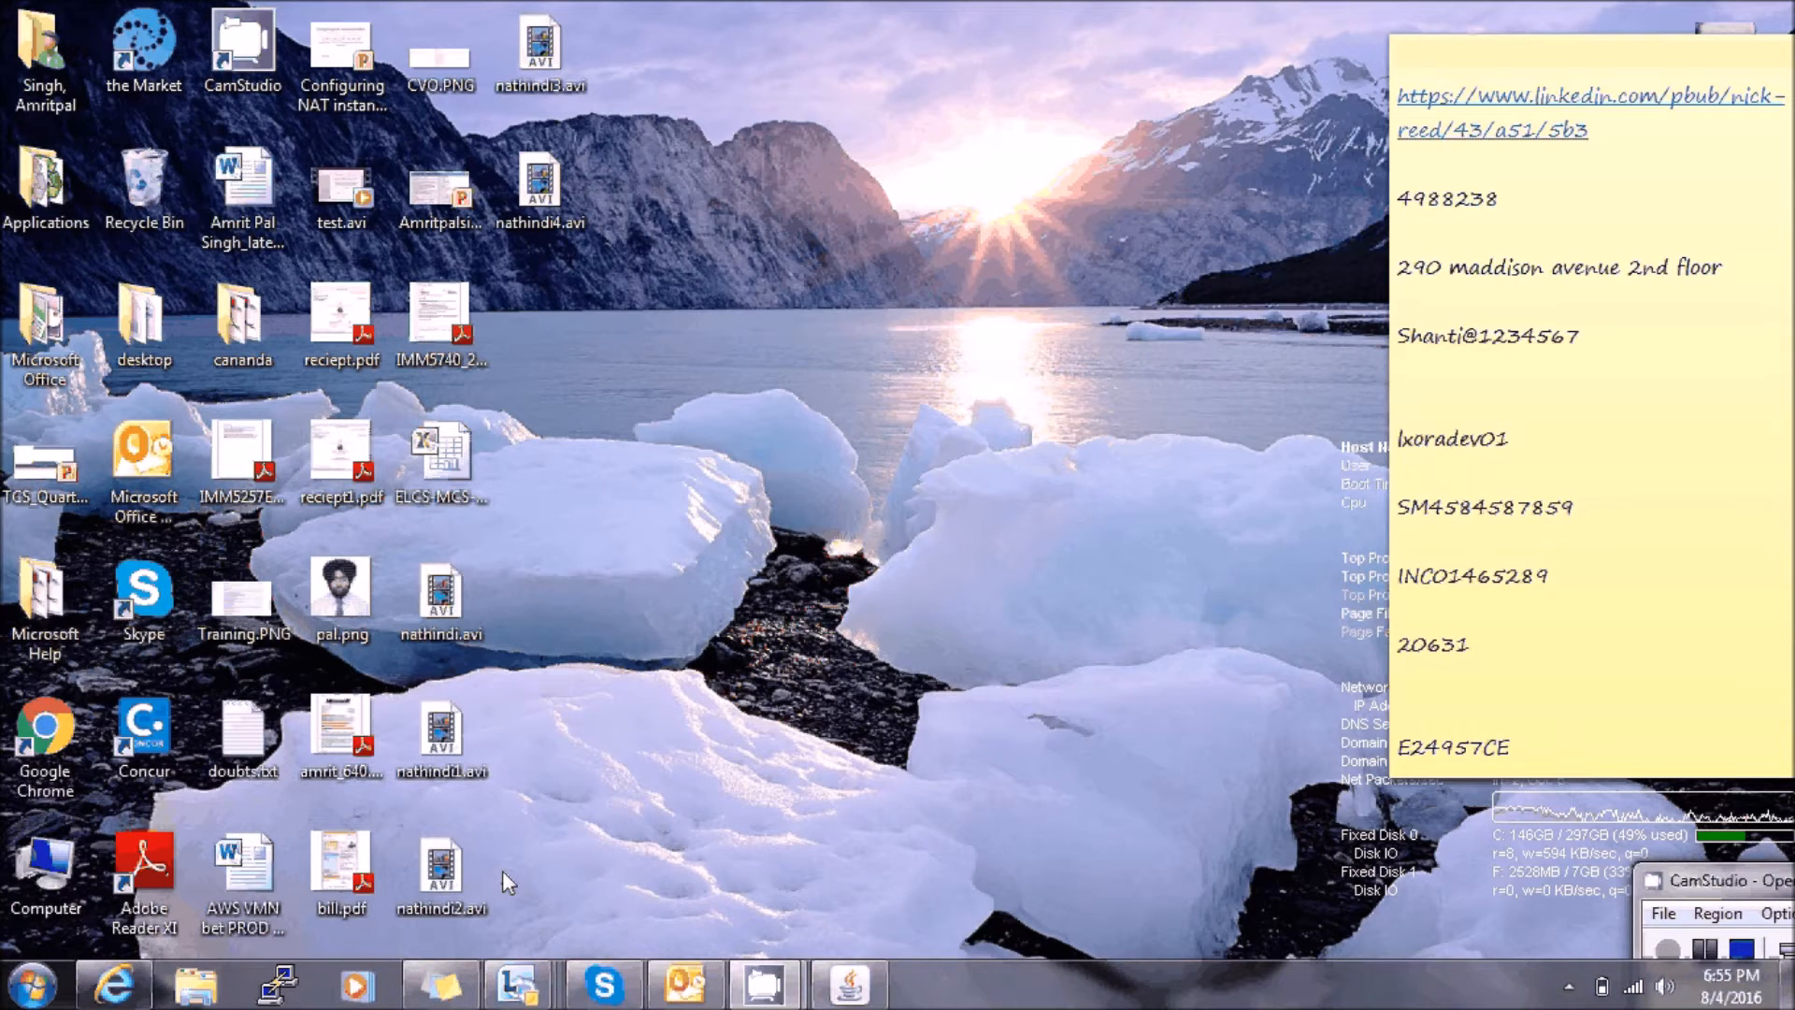
left_click(114, 985)
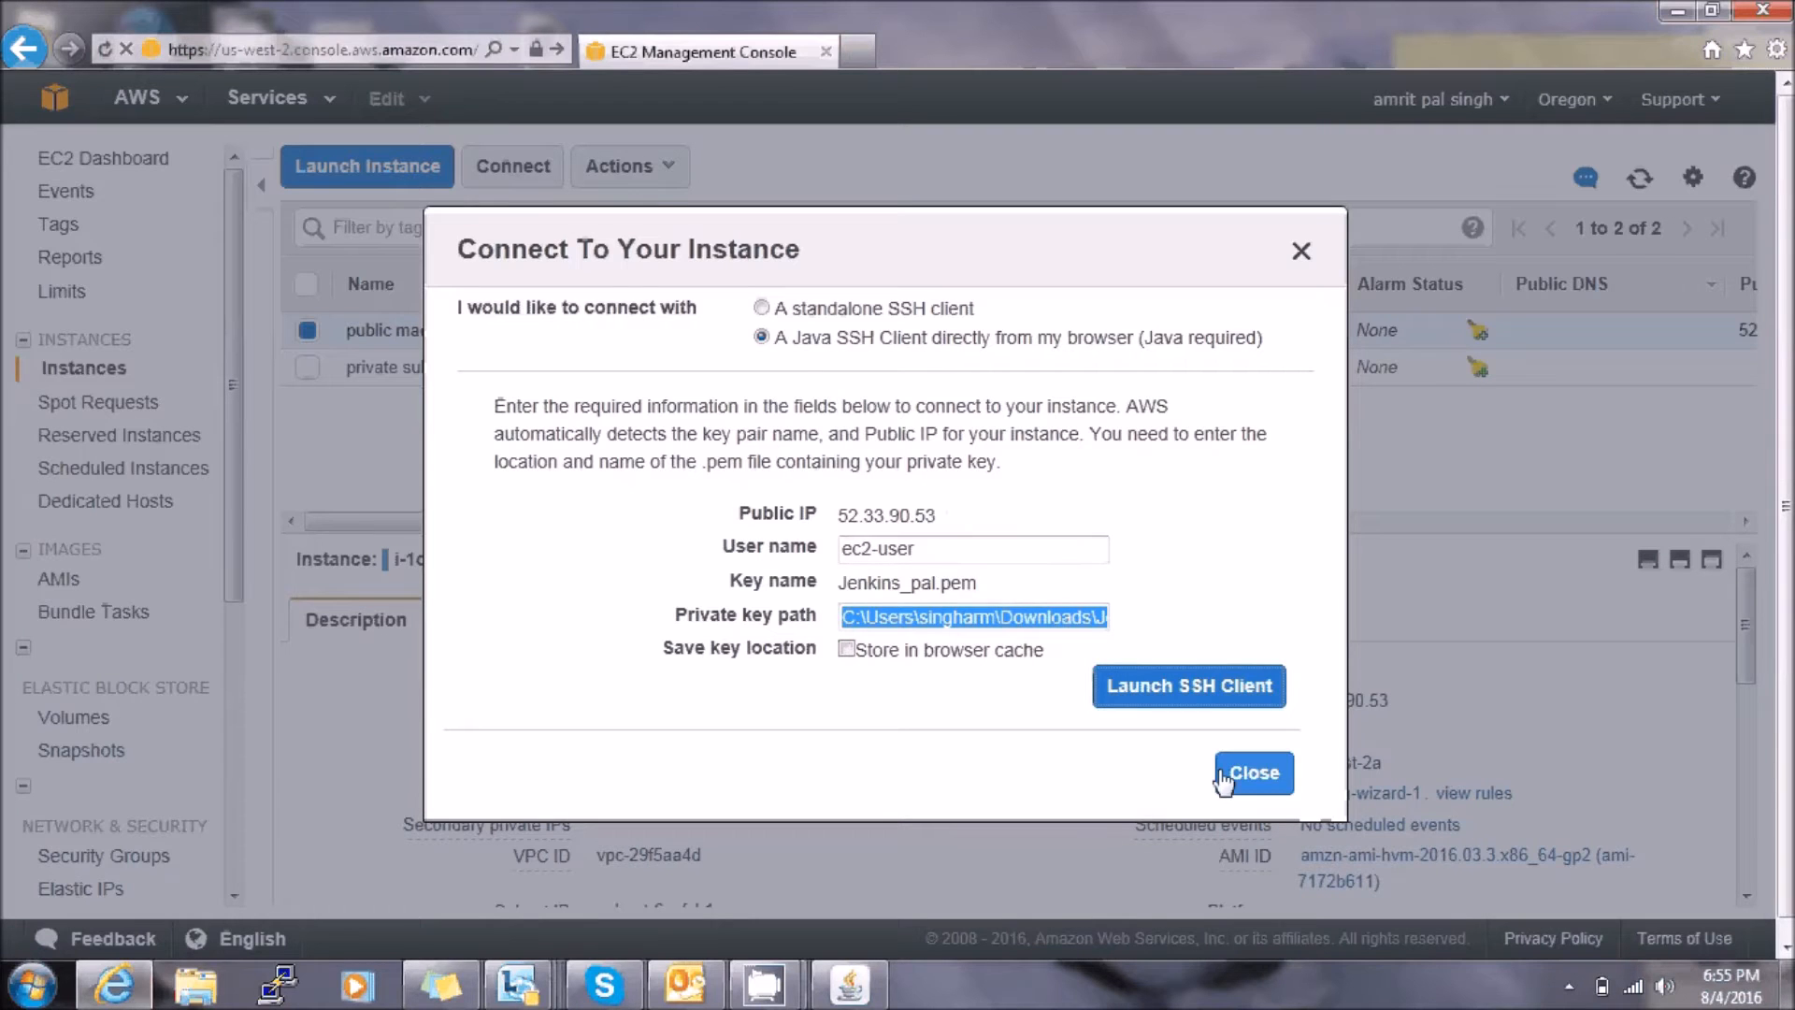
left_click(1252, 773)
left_click(308, 366)
left_click(306, 330)
left_click(511, 174)
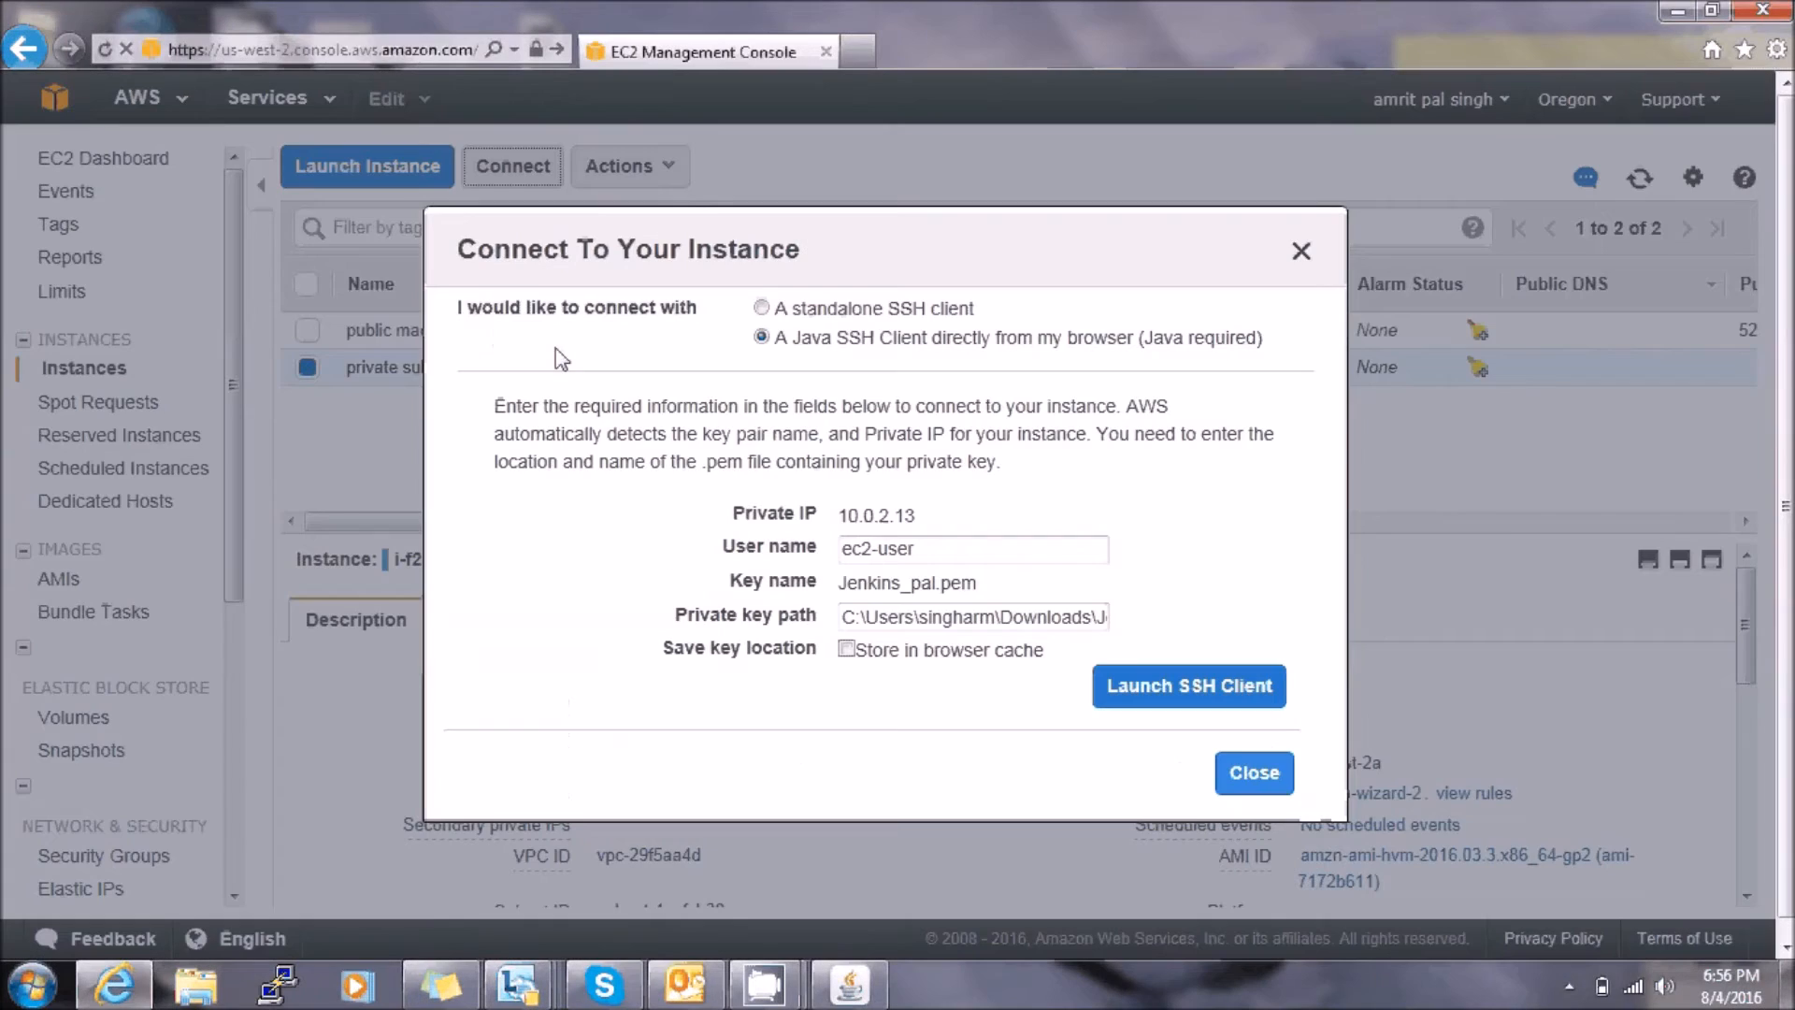
left_click(761, 308)
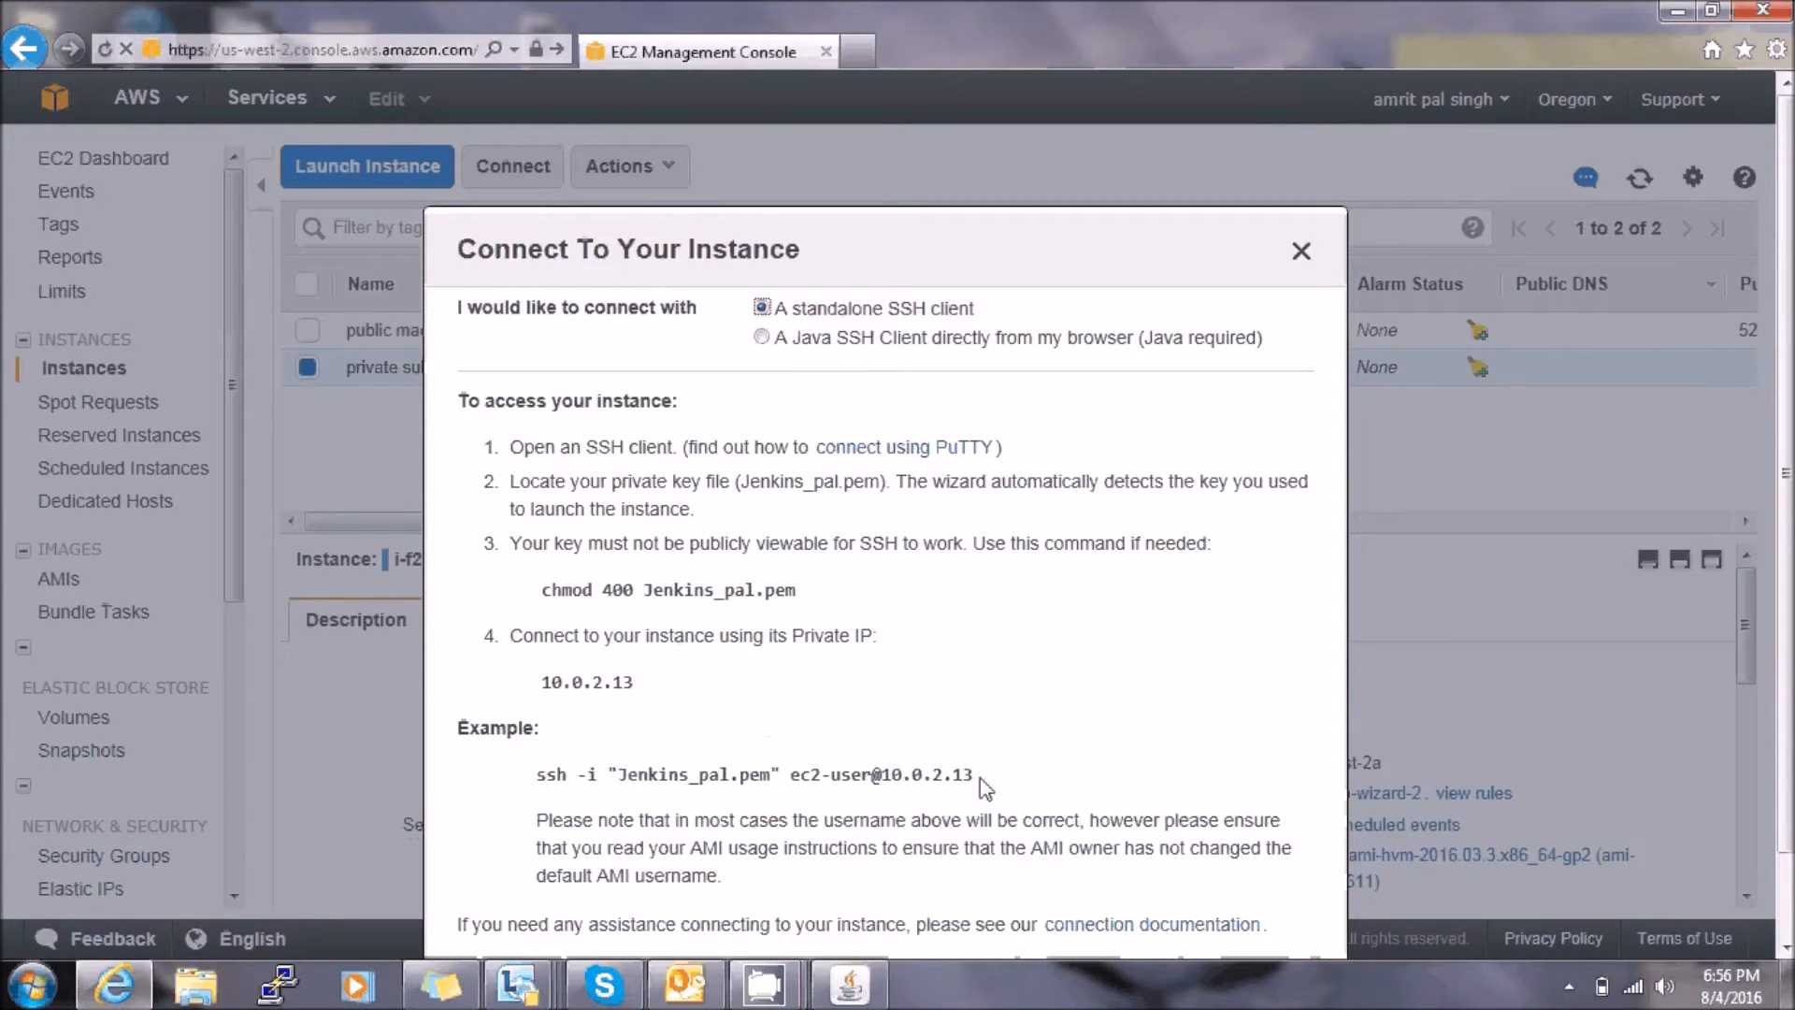
left_click_drag(979, 776, 541, 778)
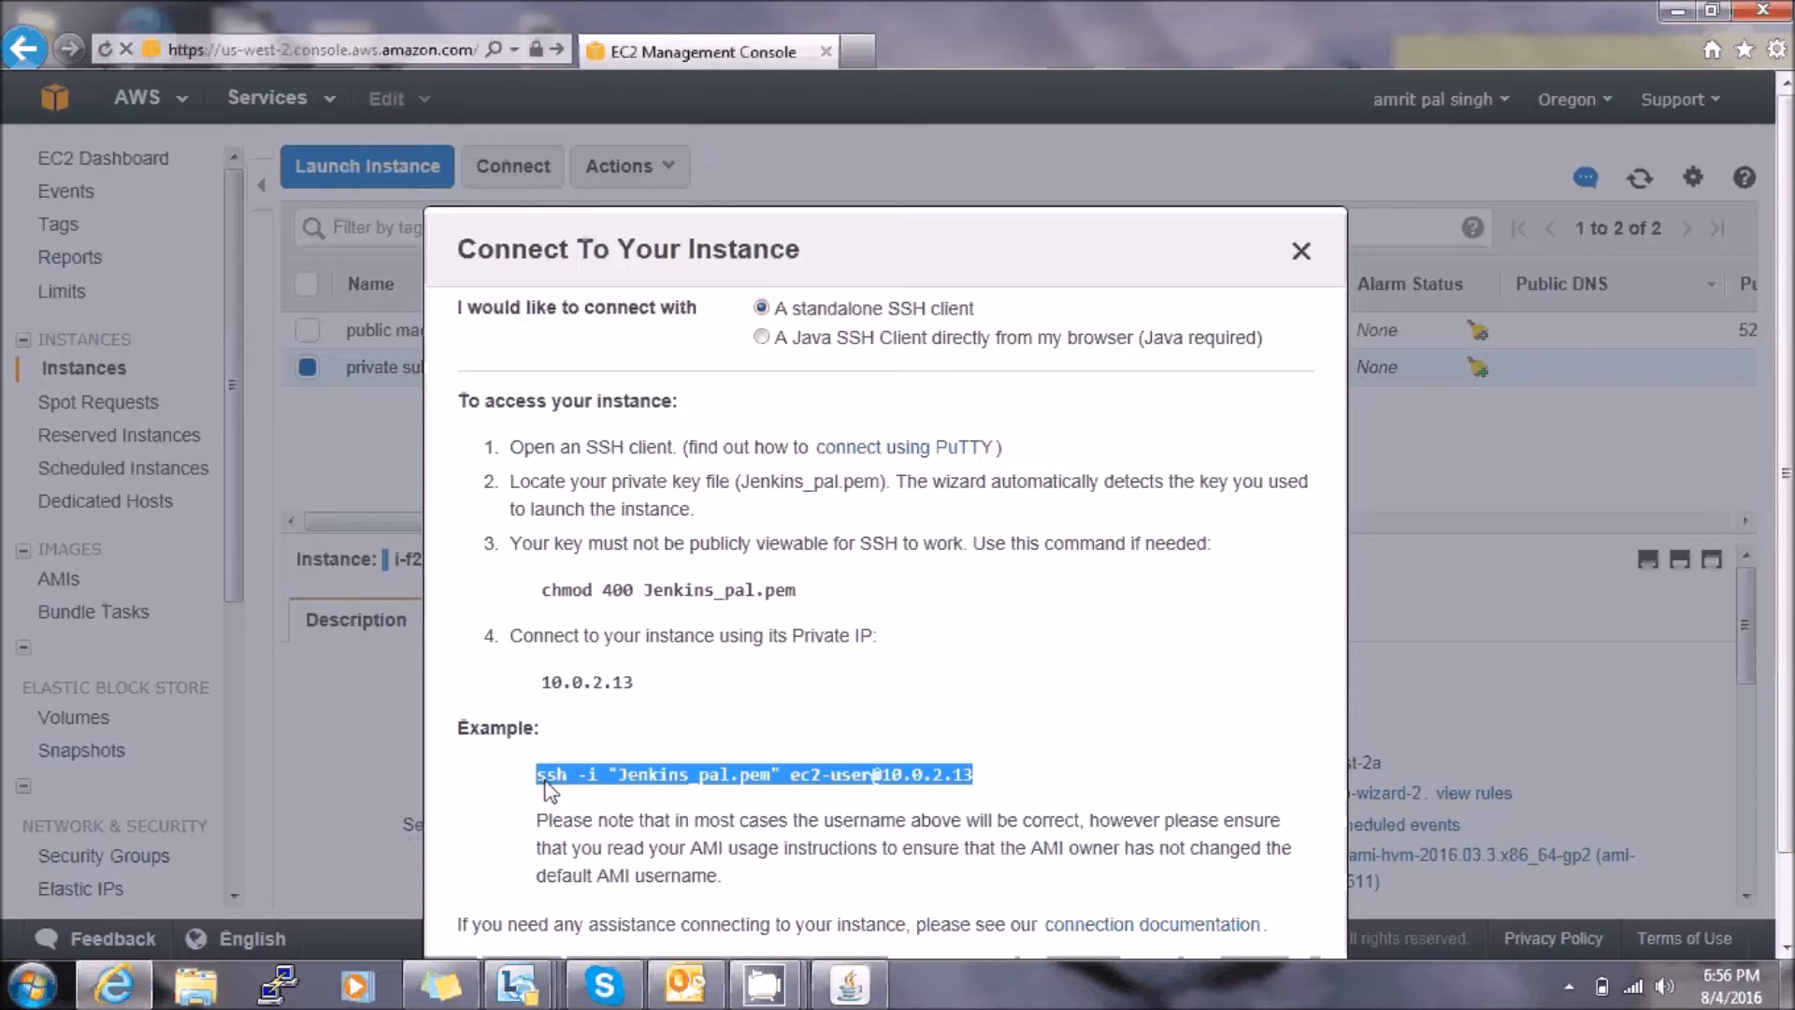
left_click(870, 994)
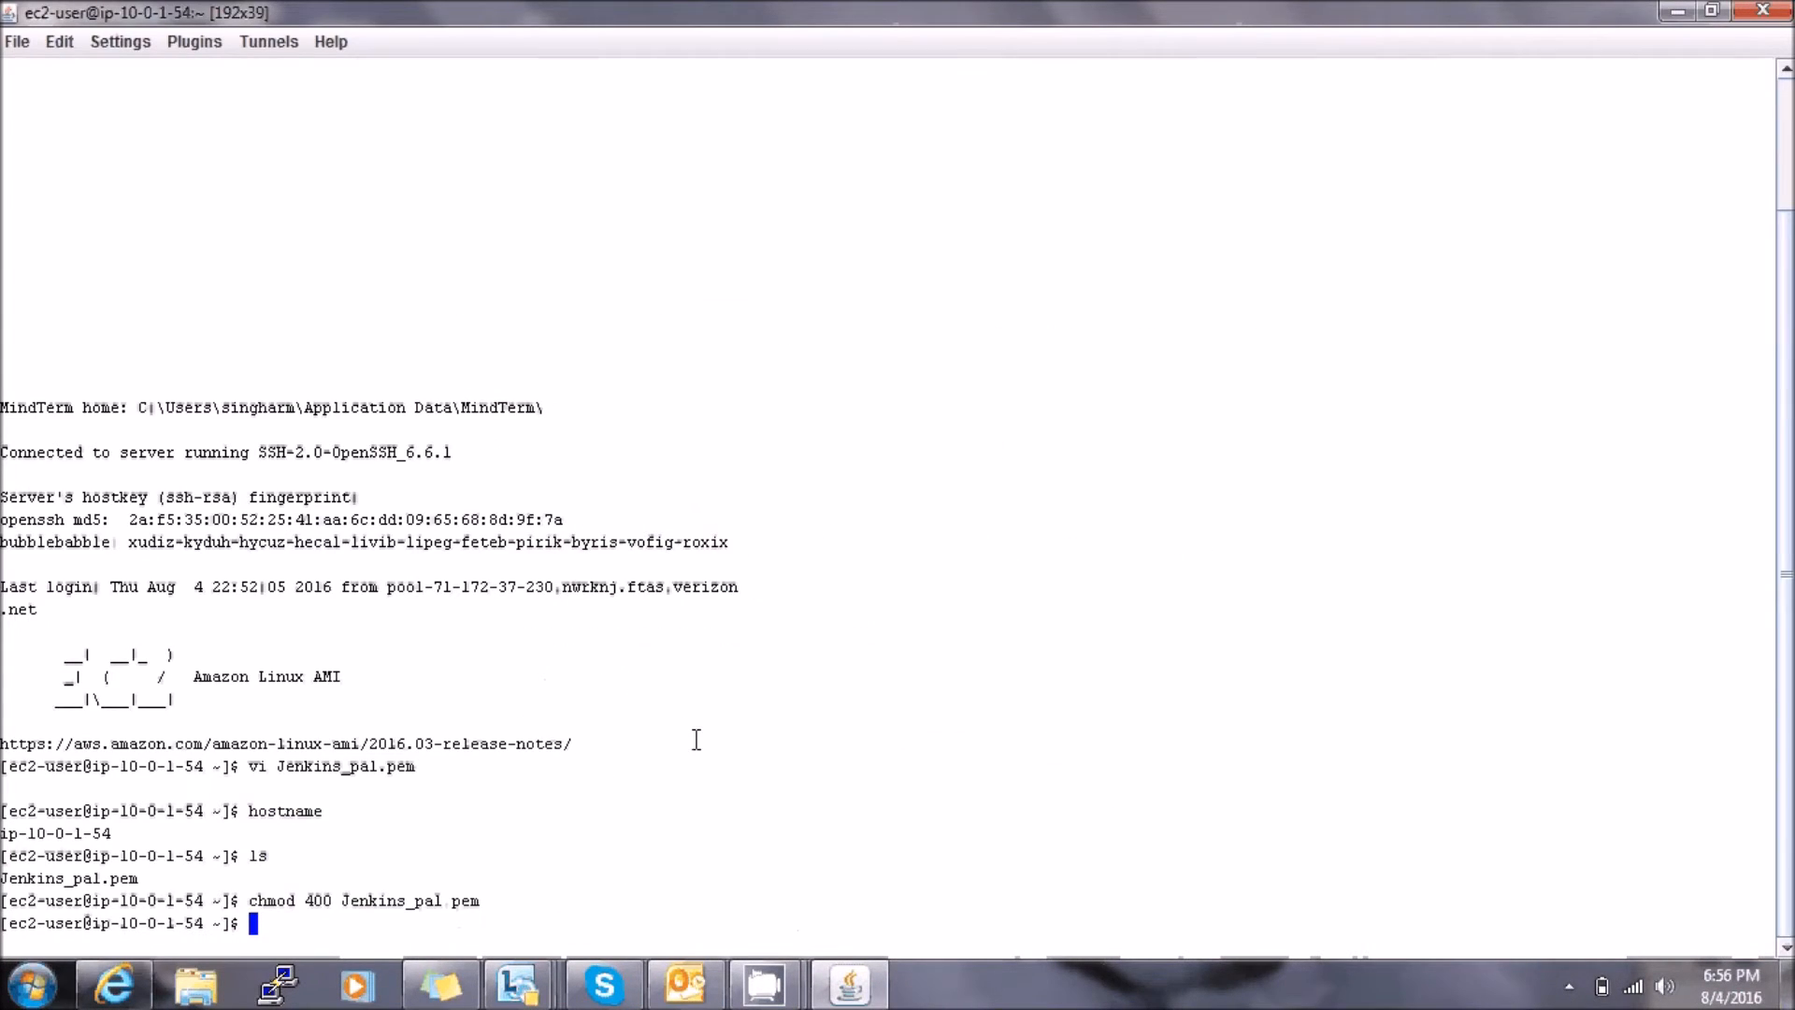
left_click(114, 984)
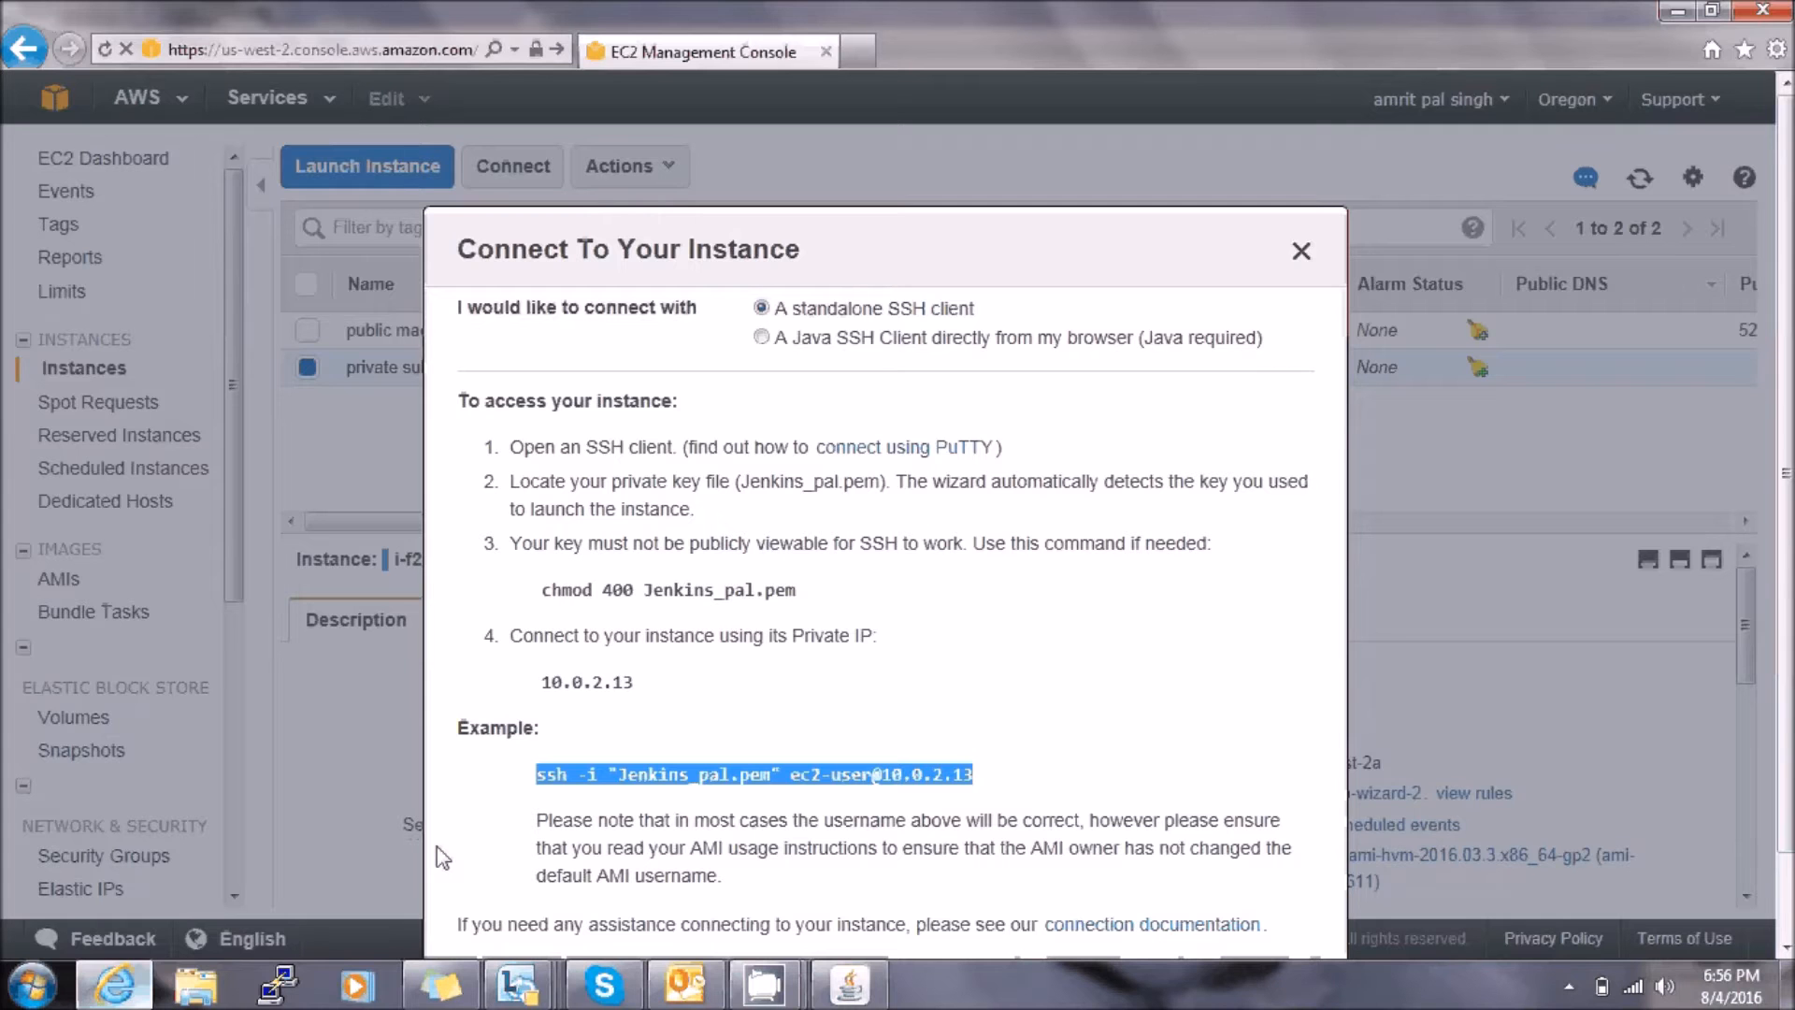
right_click(692, 778)
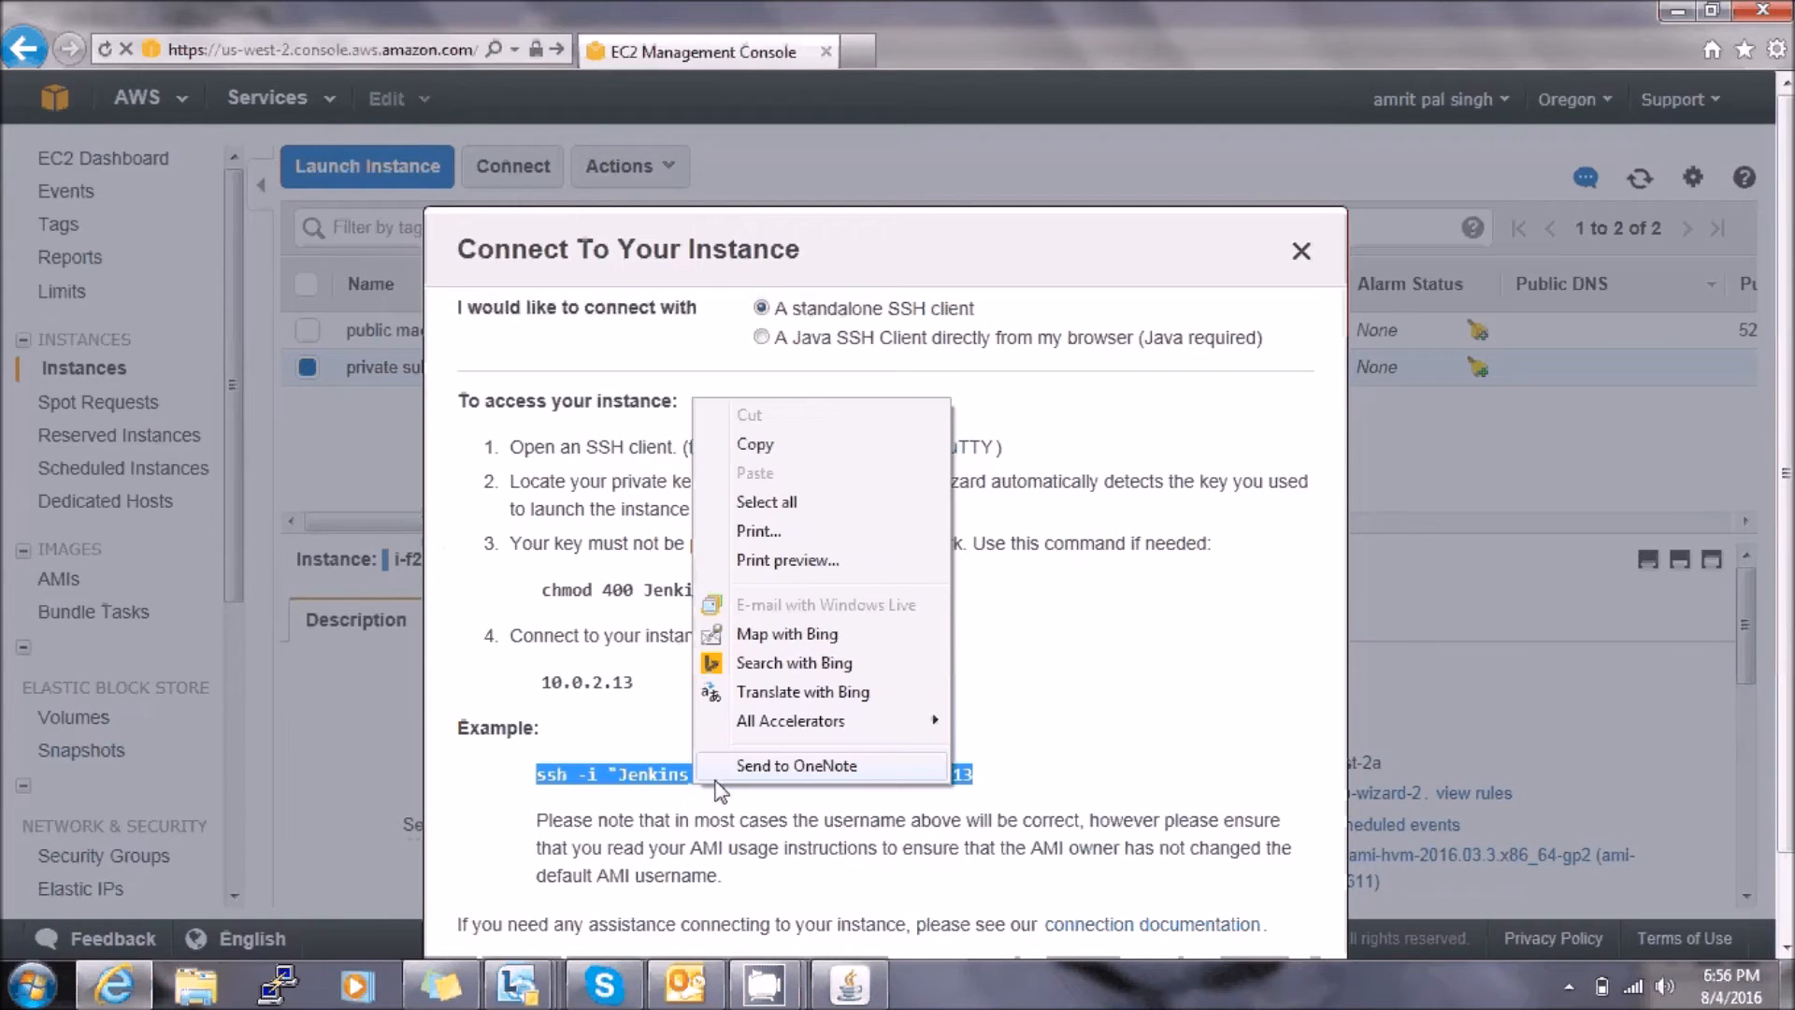
left_click(834, 452)
left_click(848, 985)
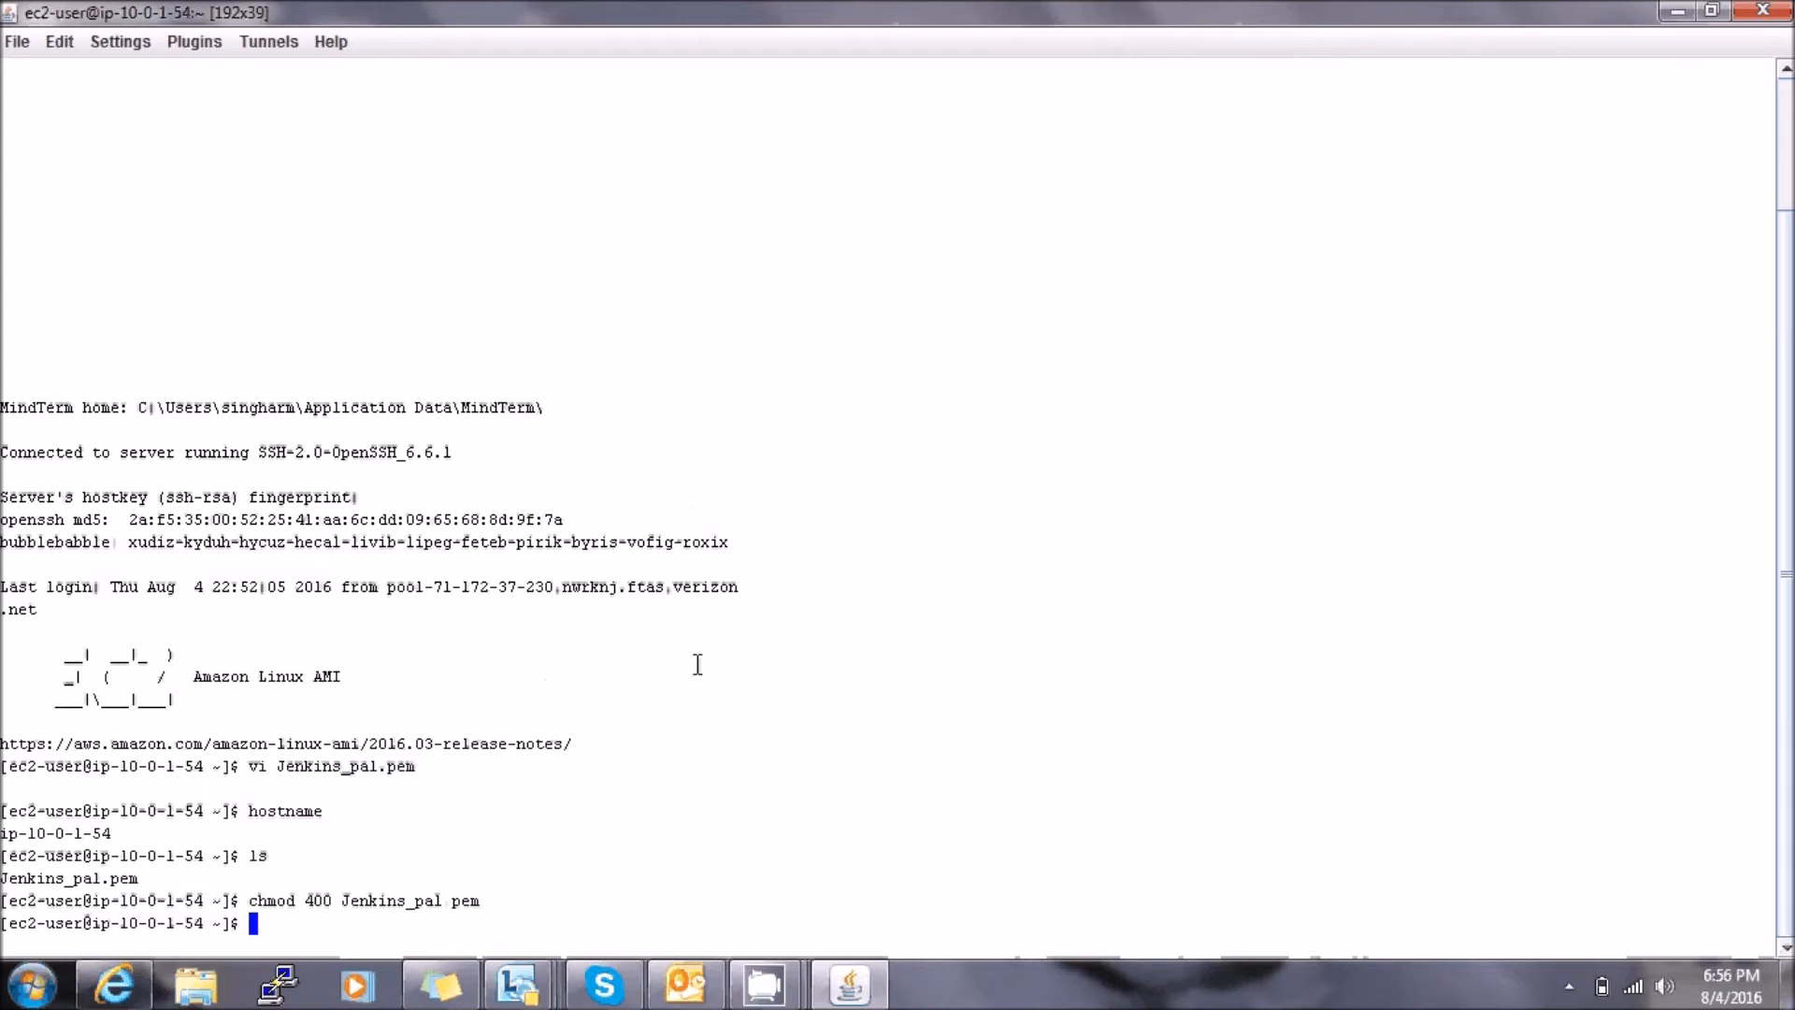
key("ctrl+v")
key("Return")
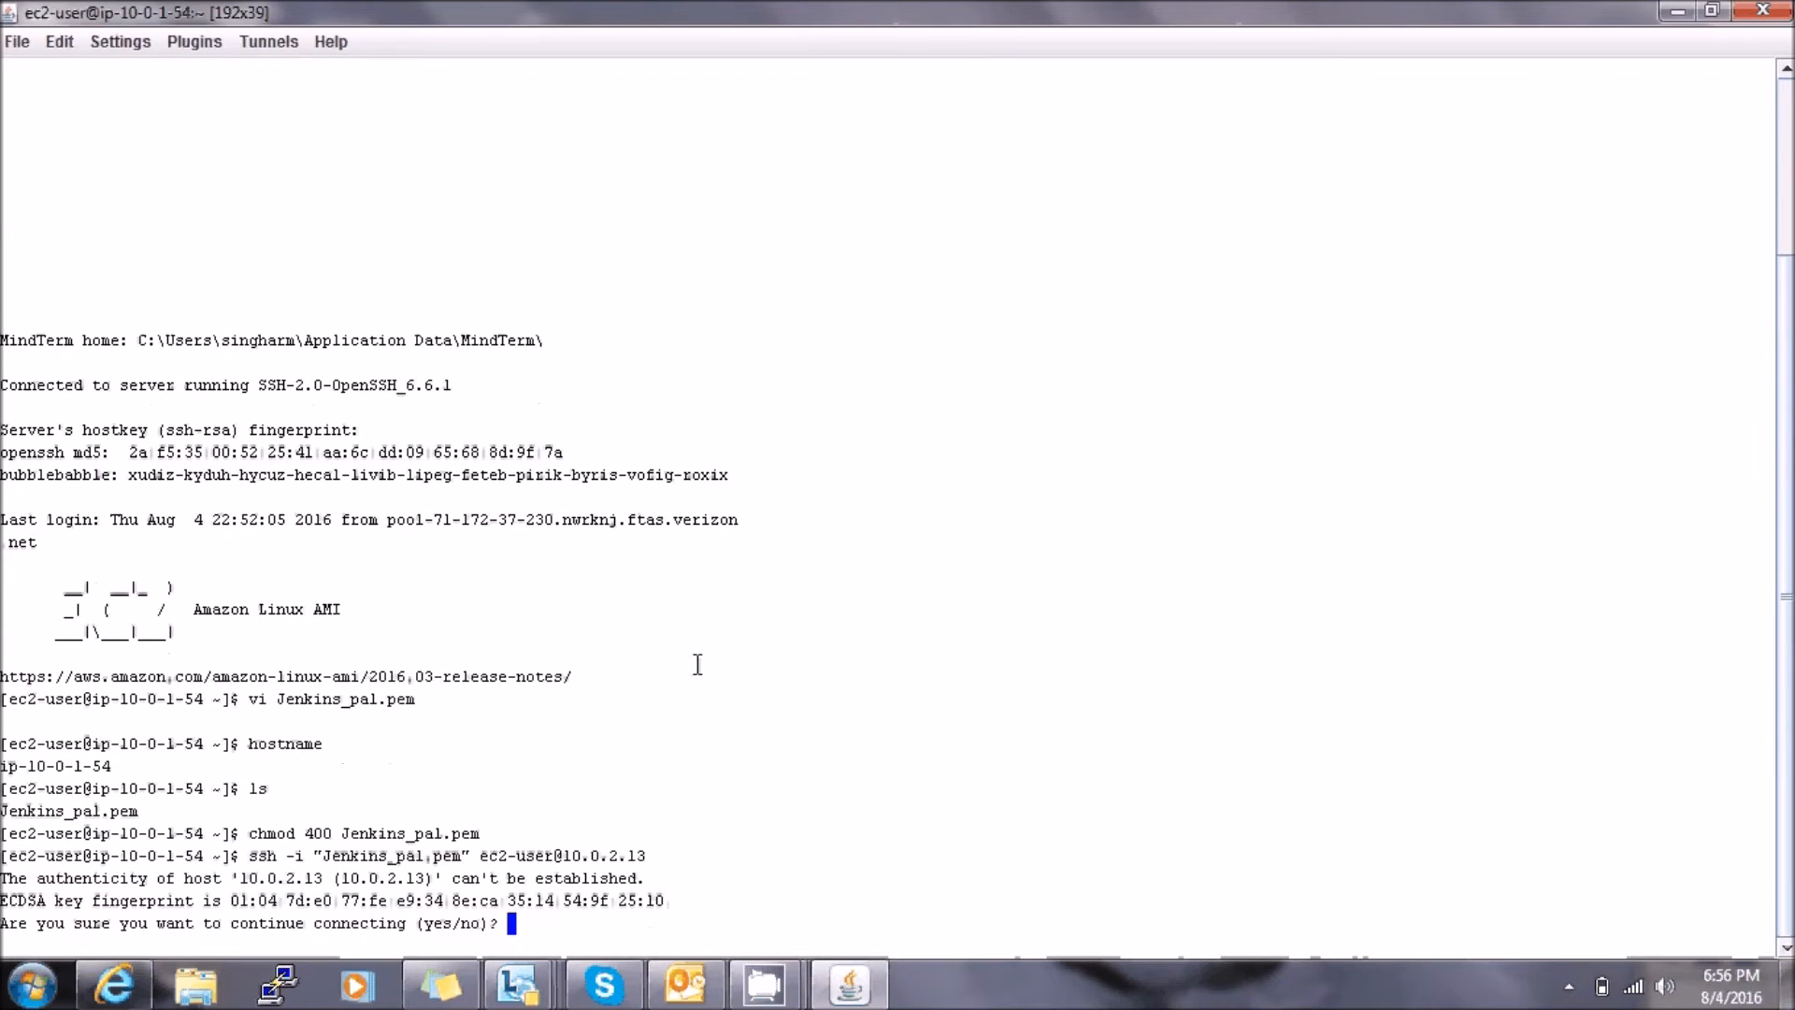
type("yes")
key("Return")
Check the private instance's hostname, and test its Internet access with sudo yum update, suspending the command
type("hostname")
key("Return")
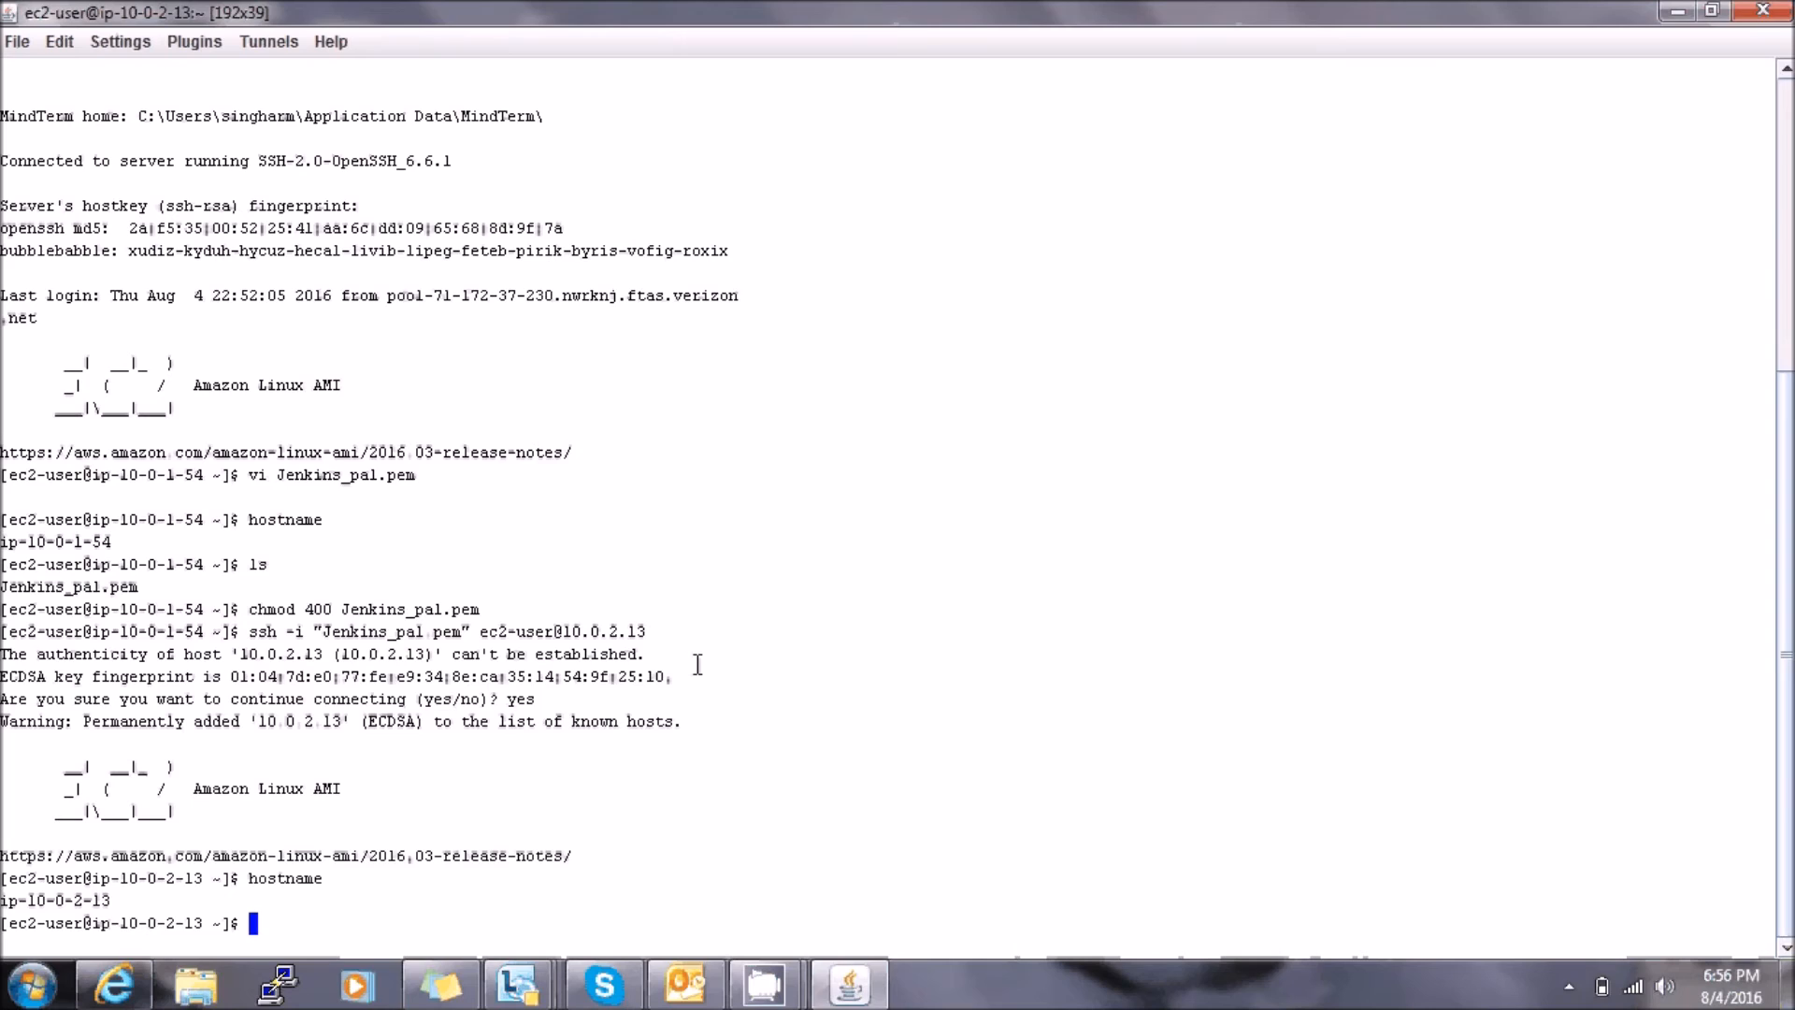
type("sudo yum update")
key("Return")
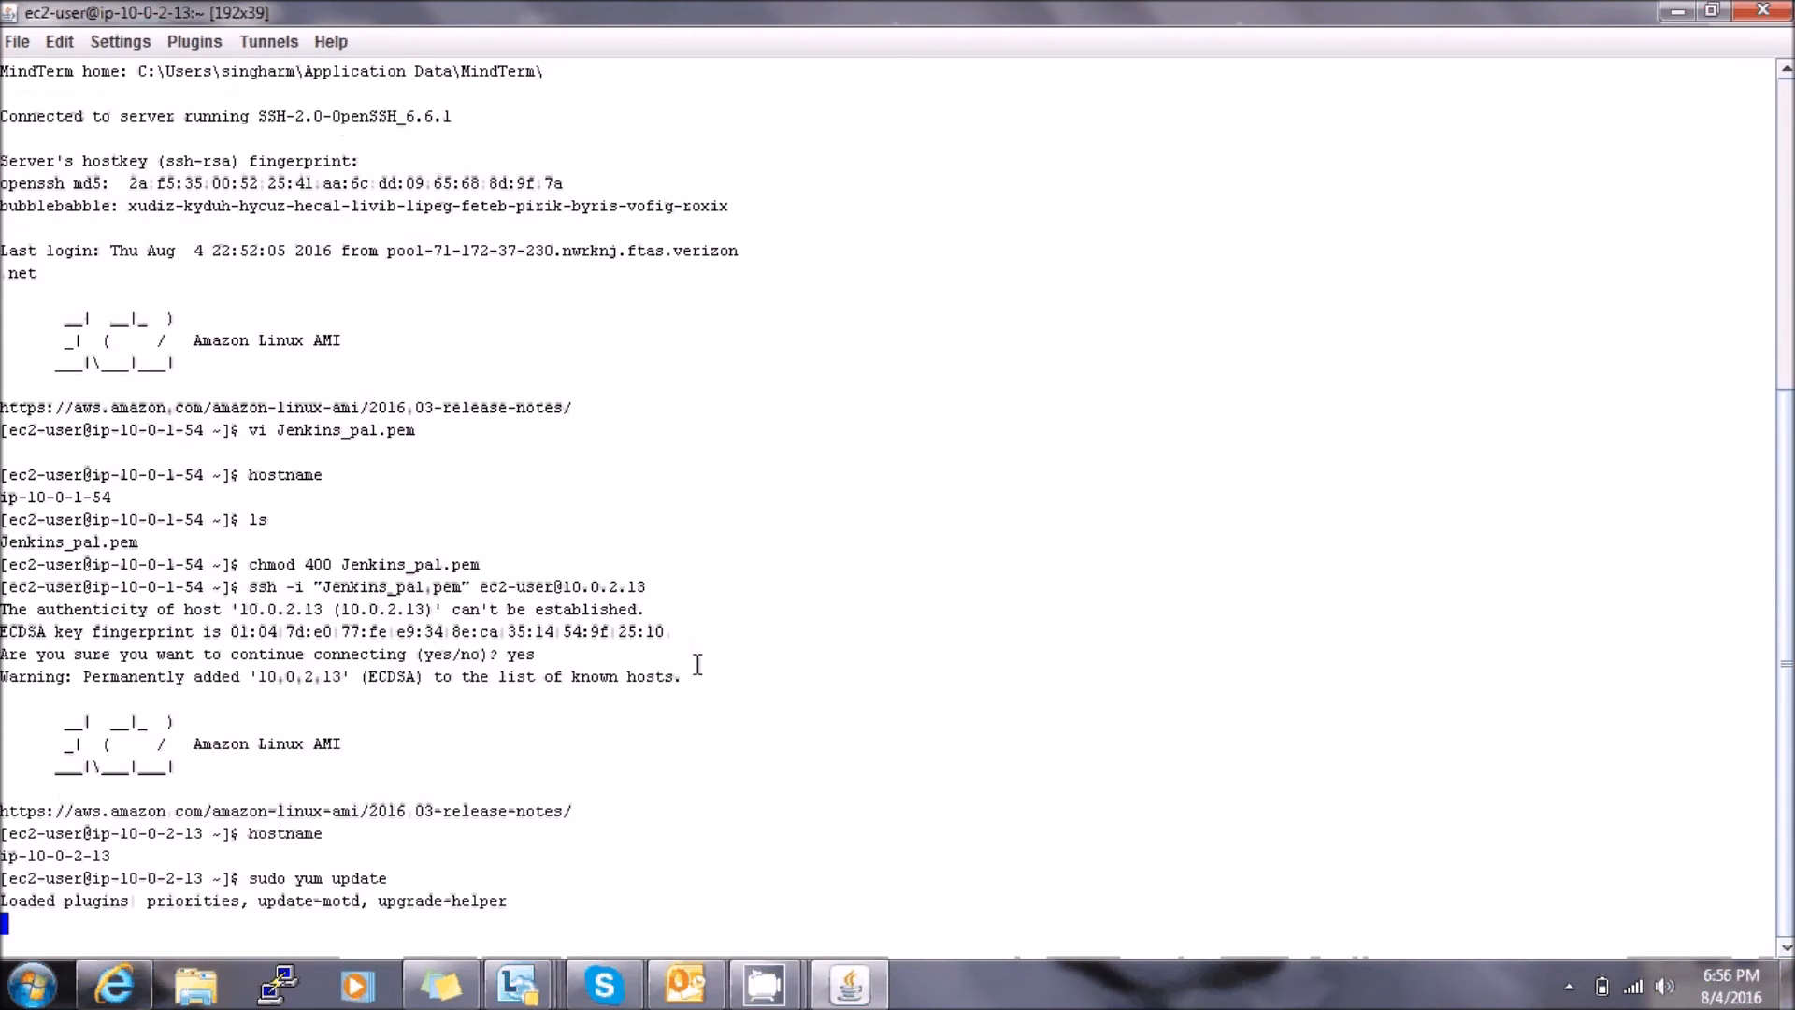
key("ctrl+z")
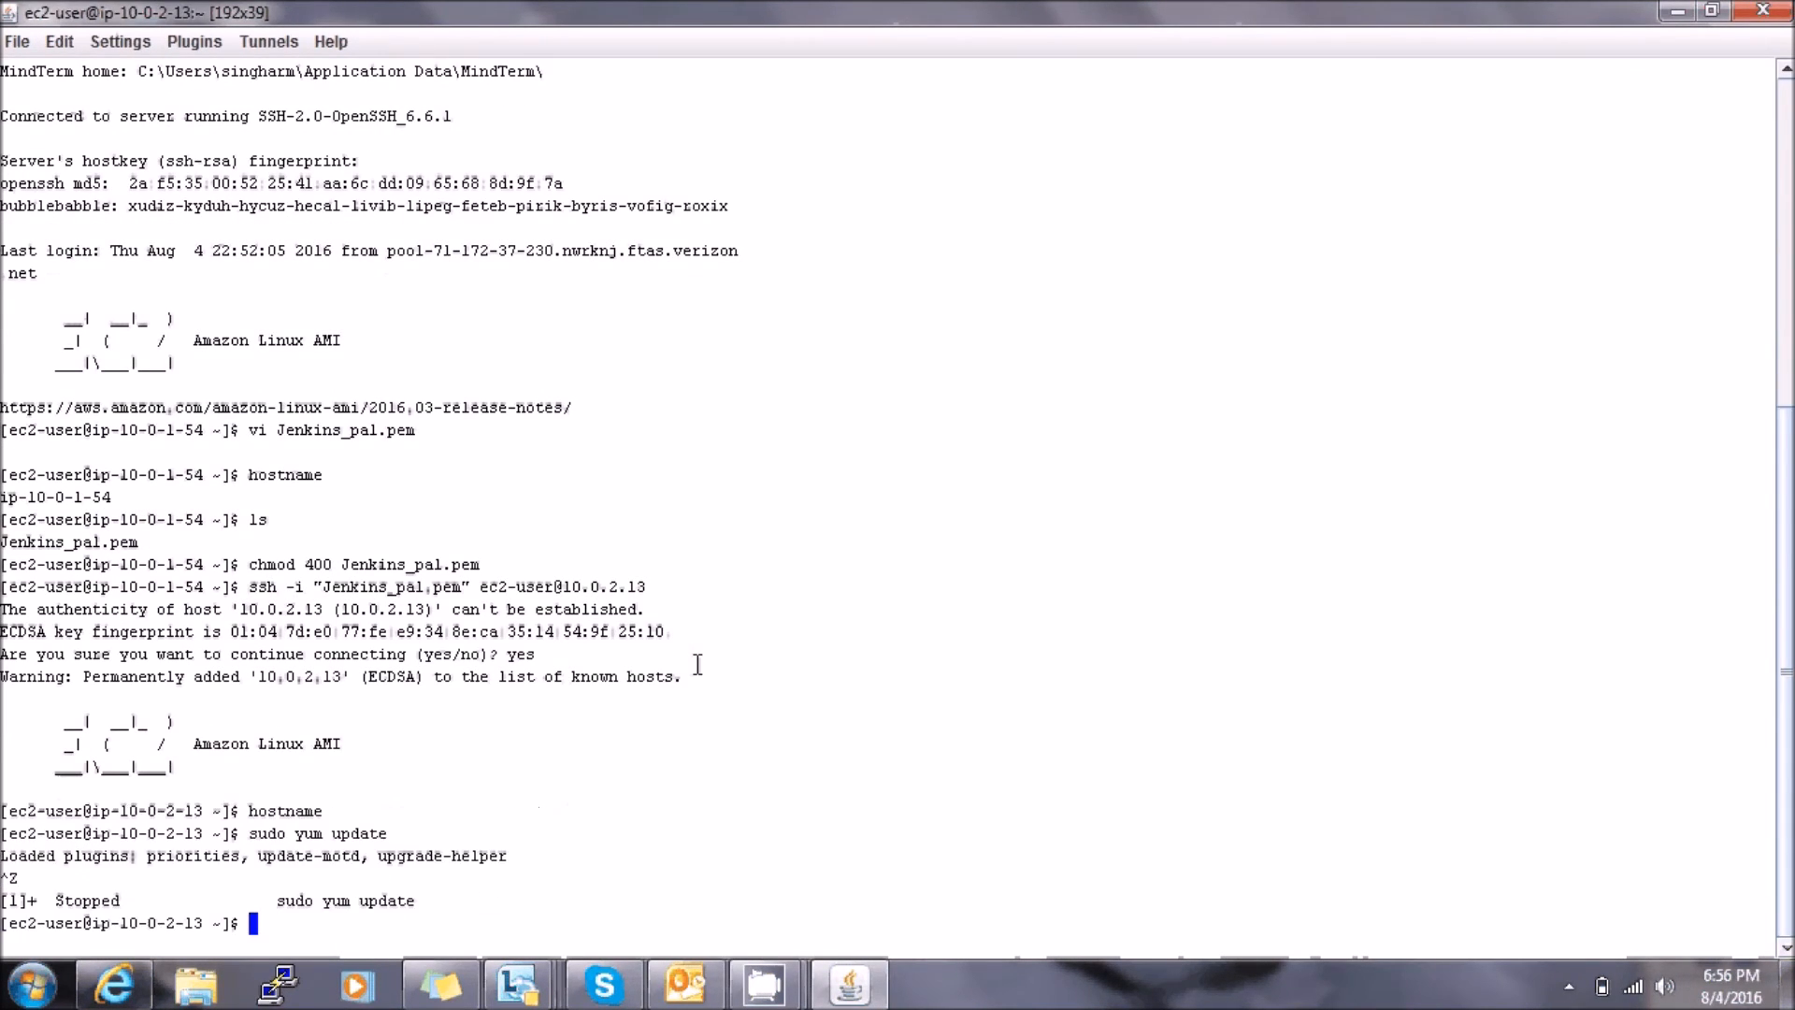